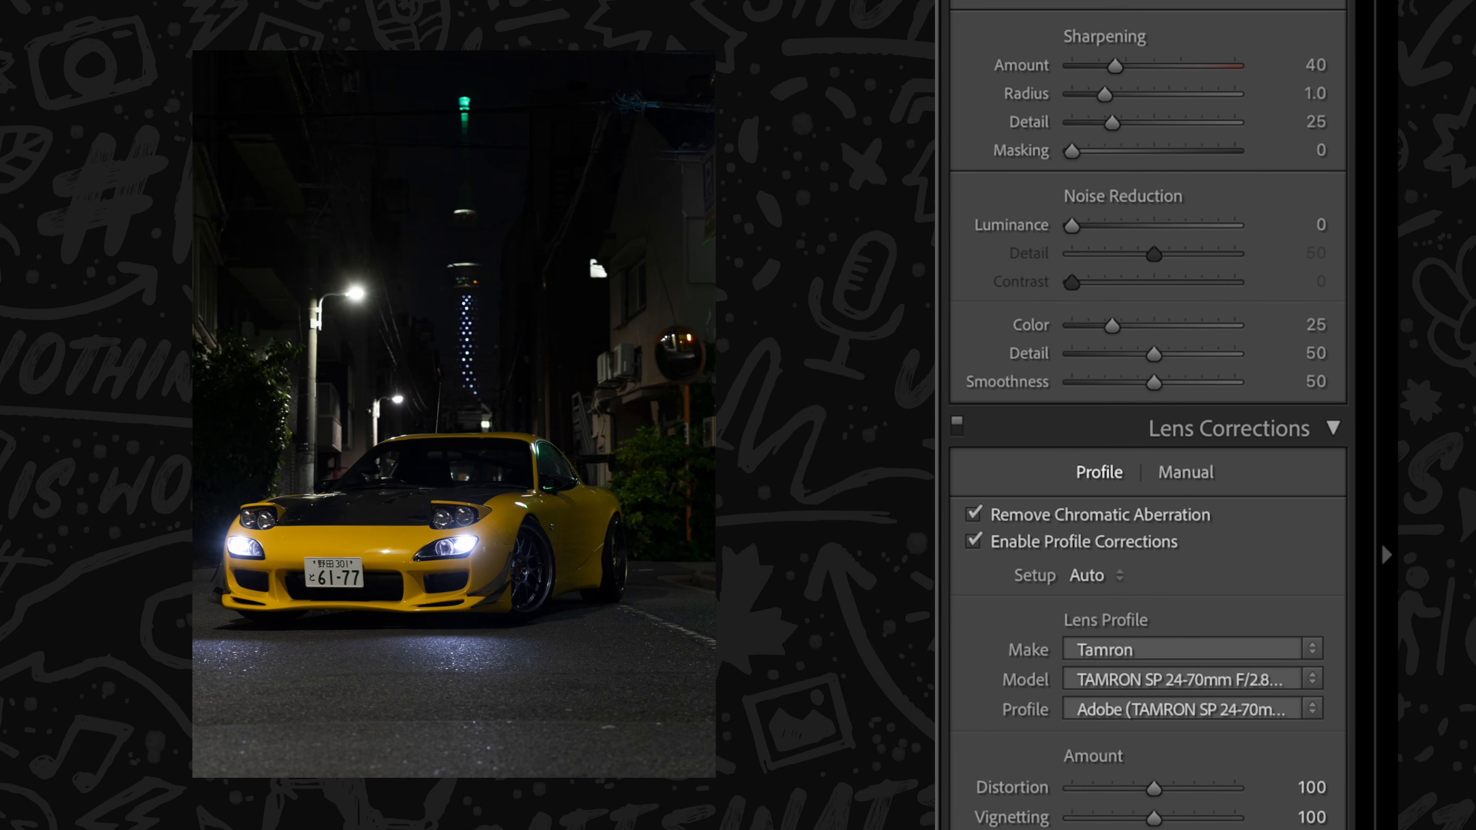
# Step: Set the night car photo's exposure to +1.05, contrast +30, highlights -37, shadows +80, whites +28 and blacks -27
pyautogui.scroll(15, 1159, 389)
pyautogui.scroll(-2, 1174, 325)
pyautogui.moveTo(1160, 195); pyautogui.dragTo(1176, 195)
pyautogui.moveTo(1155, 261); pyautogui.dragTo(1177, 329)
pyautogui.keyDown('alt'); pyautogui.click(1155, 352); pyautogui.keyUp('alt')
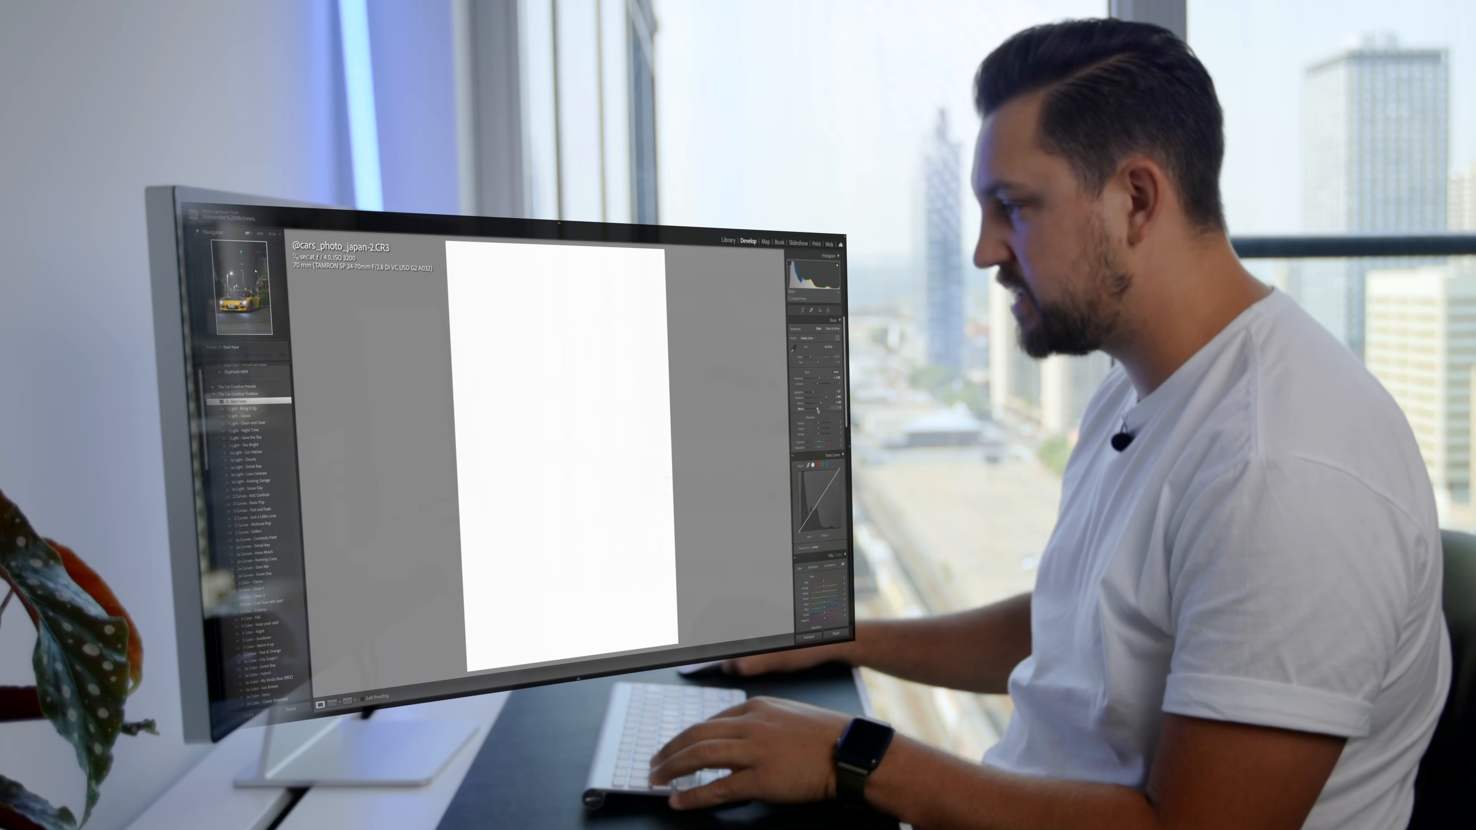
pyautogui.moveTo(817, 410); pyautogui.dragTo(821, 385)
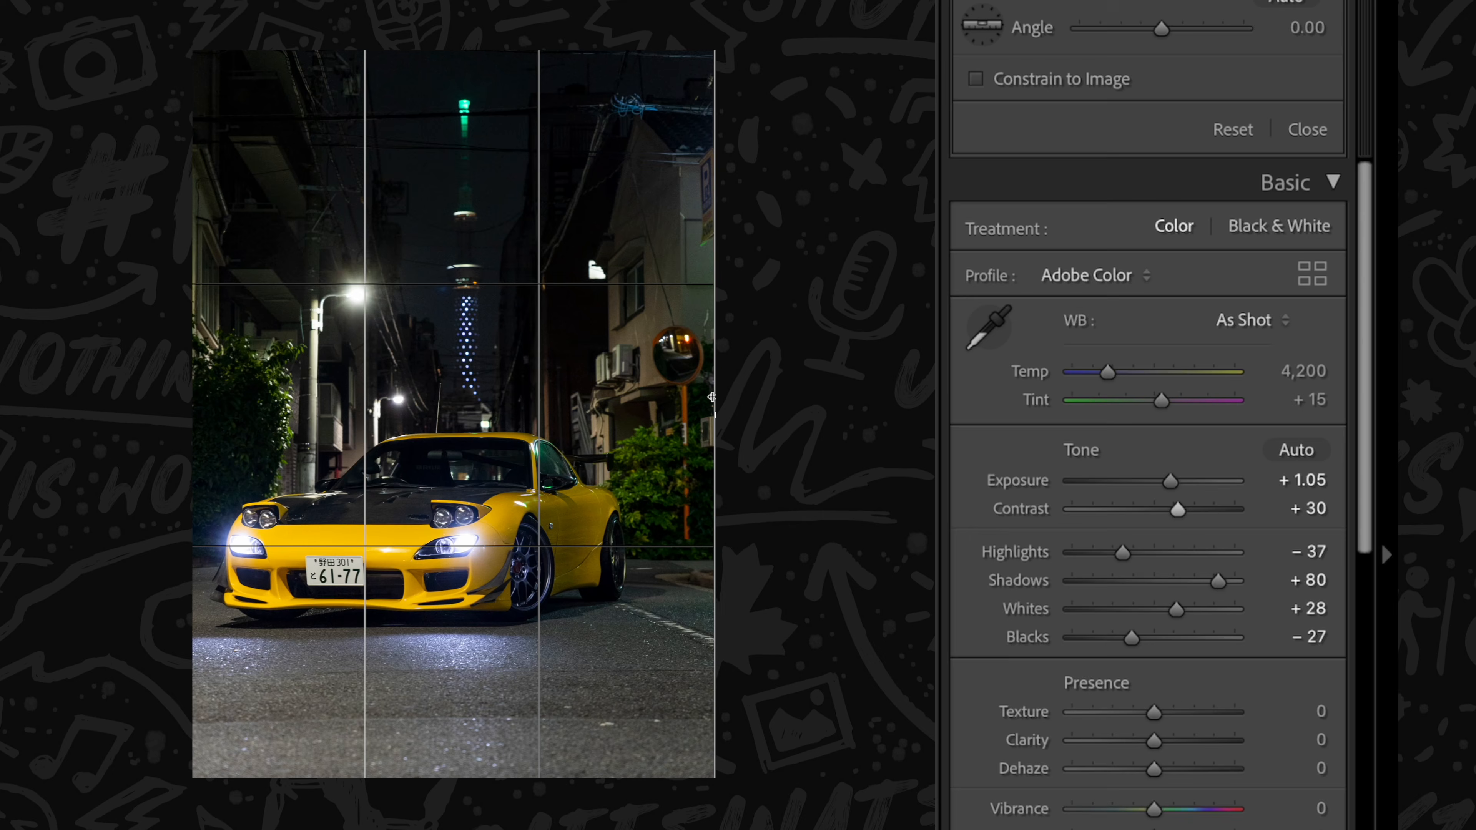
# Step: Crop the photo slightly tighter and reposition the yellow car within the frame
pyautogui.moveTo(708, 402); pyautogui.dragTo(683, 403)
pyautogui.moveTo(587, 388); pyautogui.dragTo(618, 355)
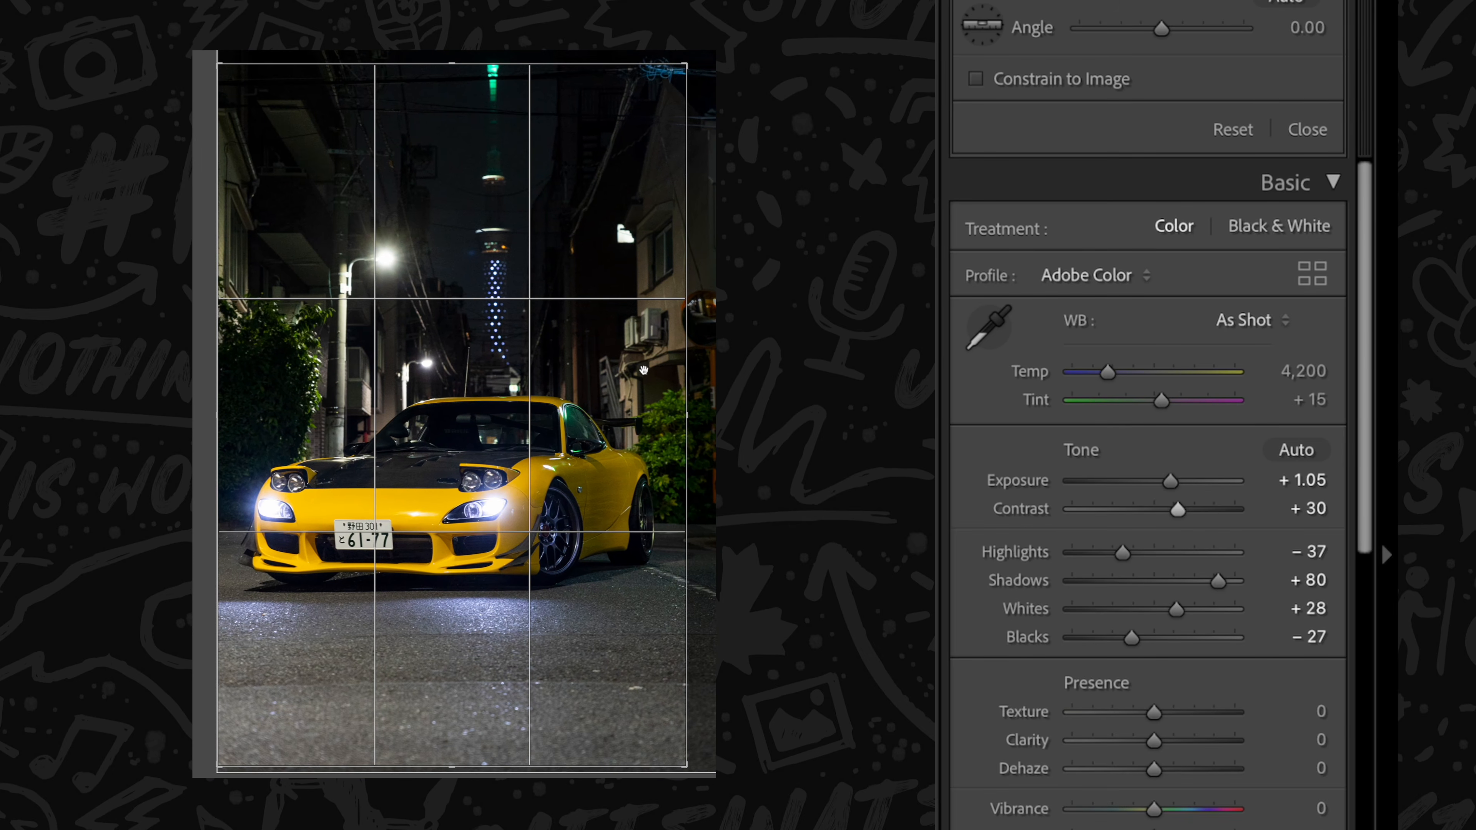
pyautogui.press('Return')
# Step: Set the photo's dehaze to +16, saturation to -30 and vibrance to +14
pyautogui.moveTo(1154, 481); pyautogui.dragTo(1169, 480)
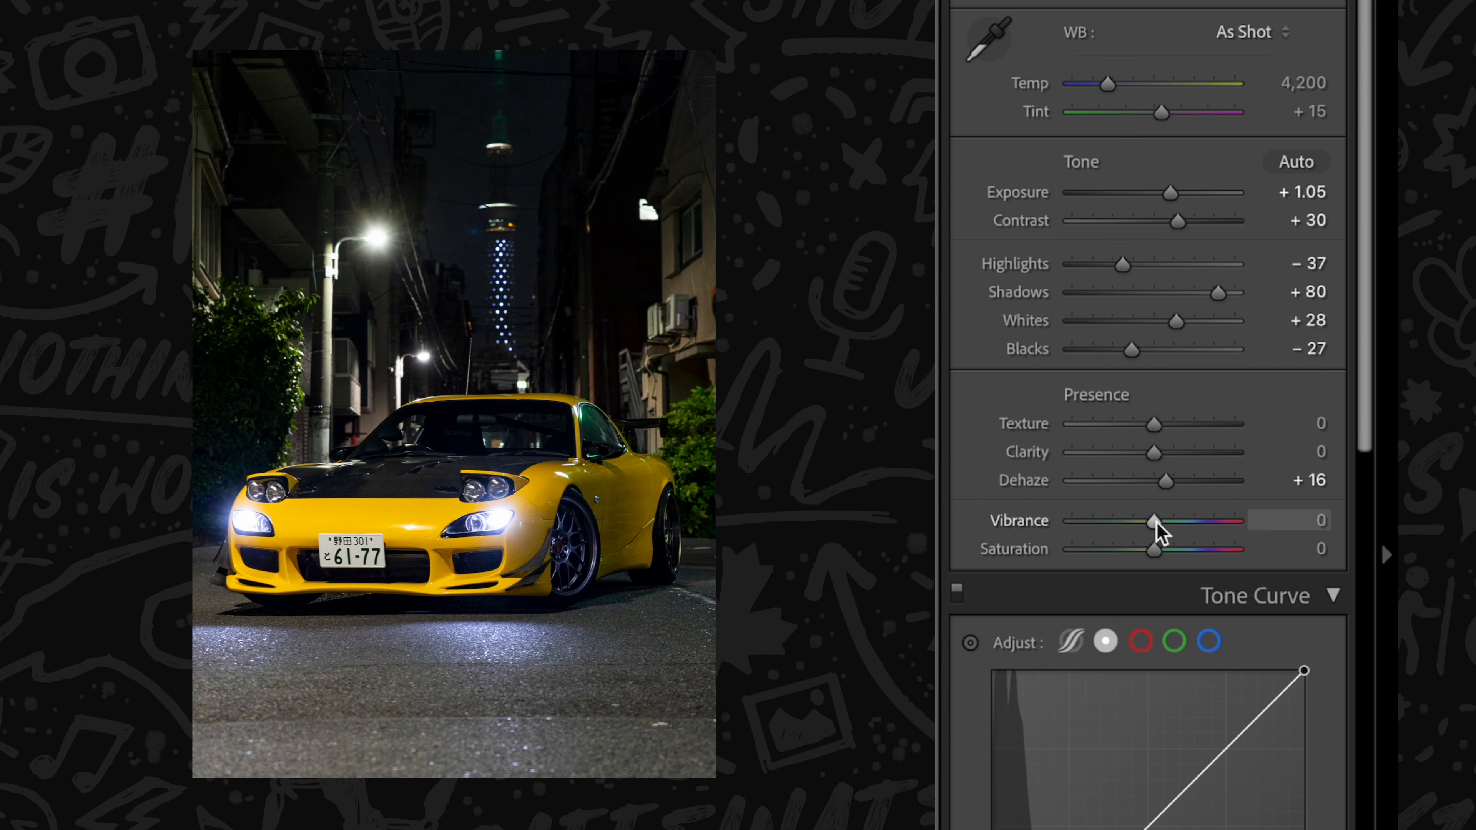
pyautogui.moveTo(1155, 549)
pyautogui.mouseDown()
pyautogui.moveTo(1129, 553)
pyautogui.moveTo(1161, 524)
pyautogui.mouseUp()
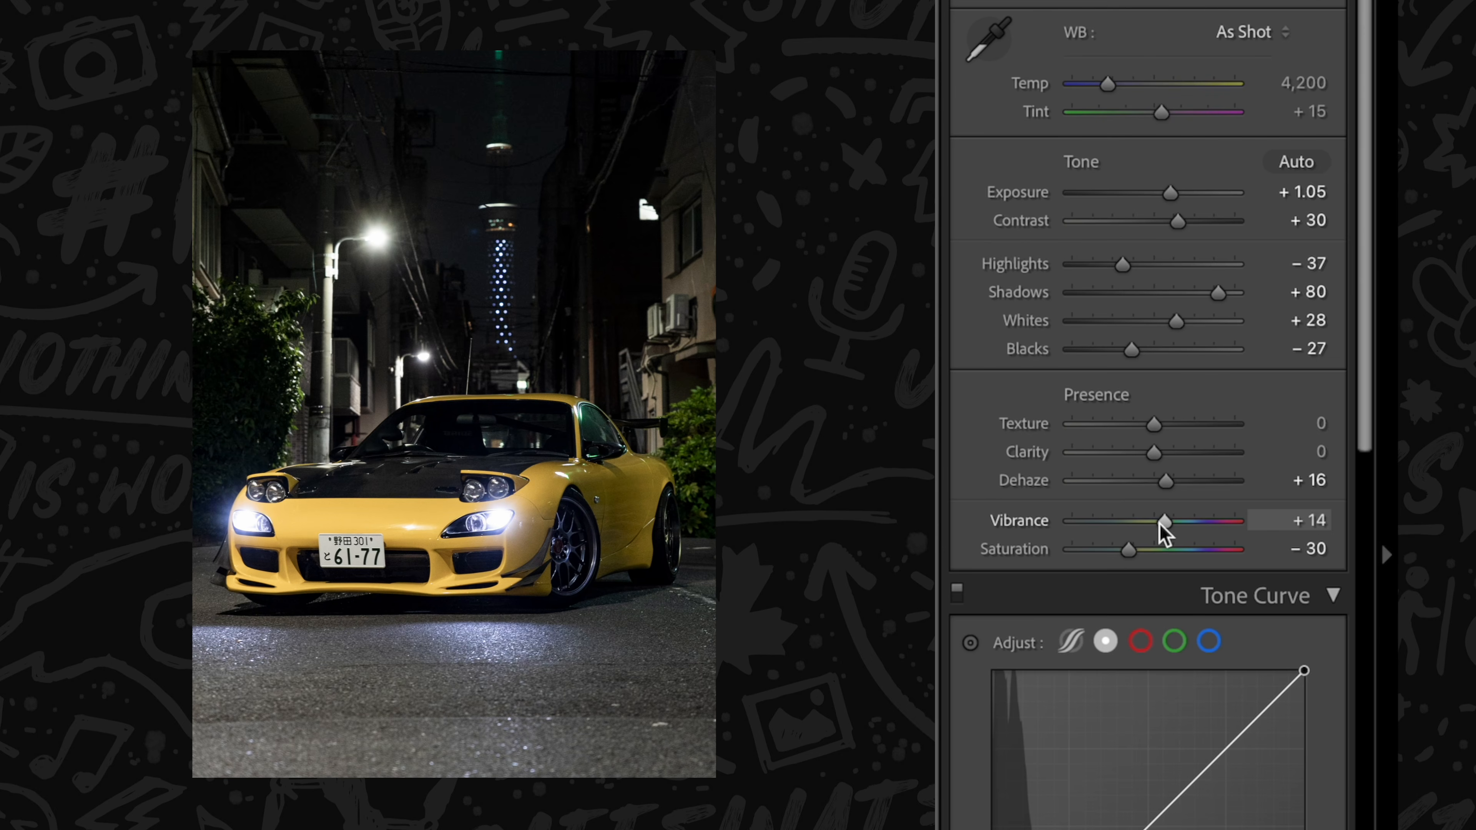
# Step: Raise the yellow saturation to +60, drop aqua saturation to -100 and reduce the green saturation
pyautogui.scroll(-5, 1168, 466)
pyautogui.scroll(-10, 1184, 407)
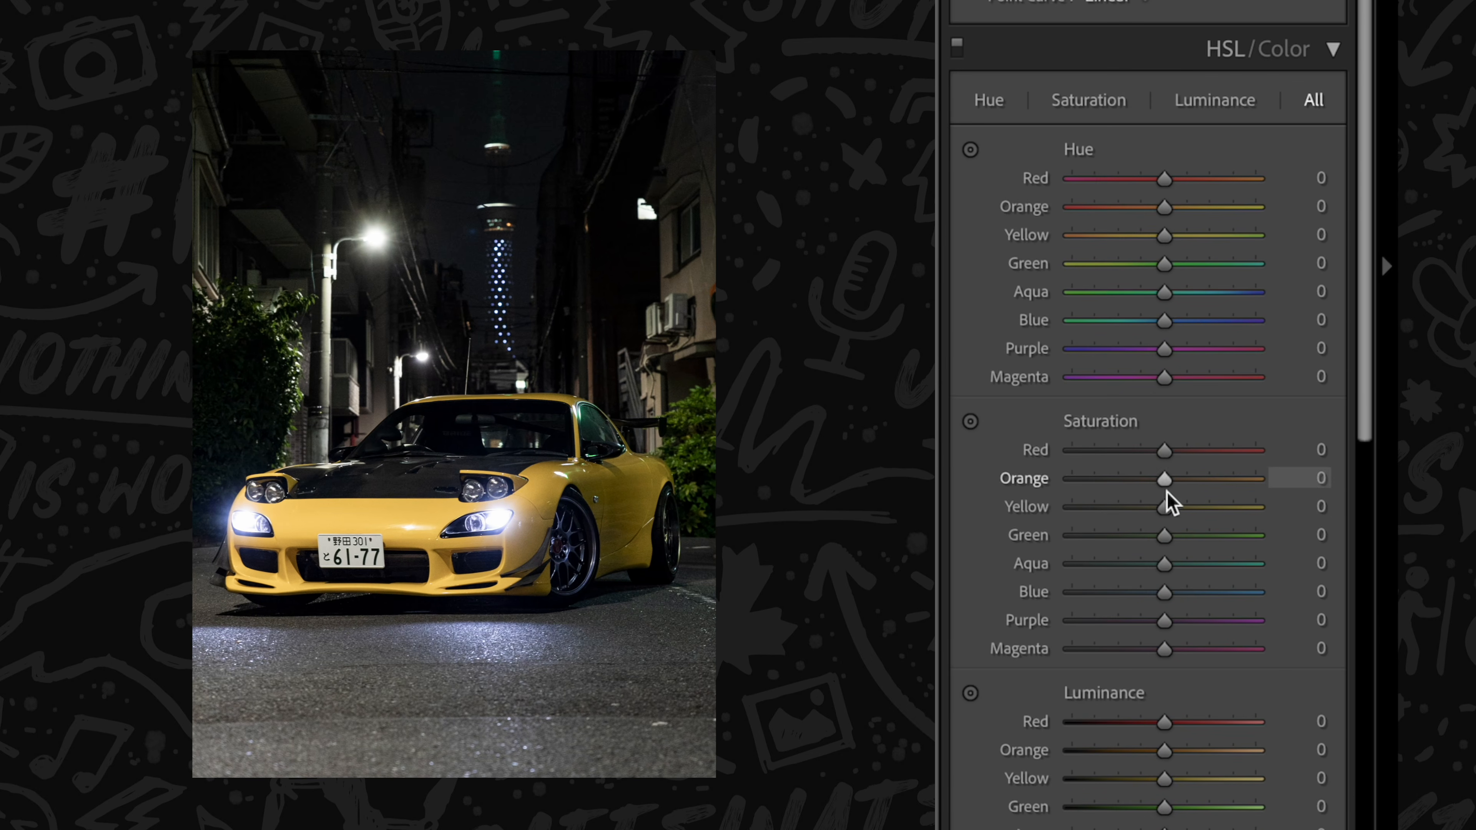
pyautogui.moveTo(1193, 511); pyautogui.dragTo(1093, 538)
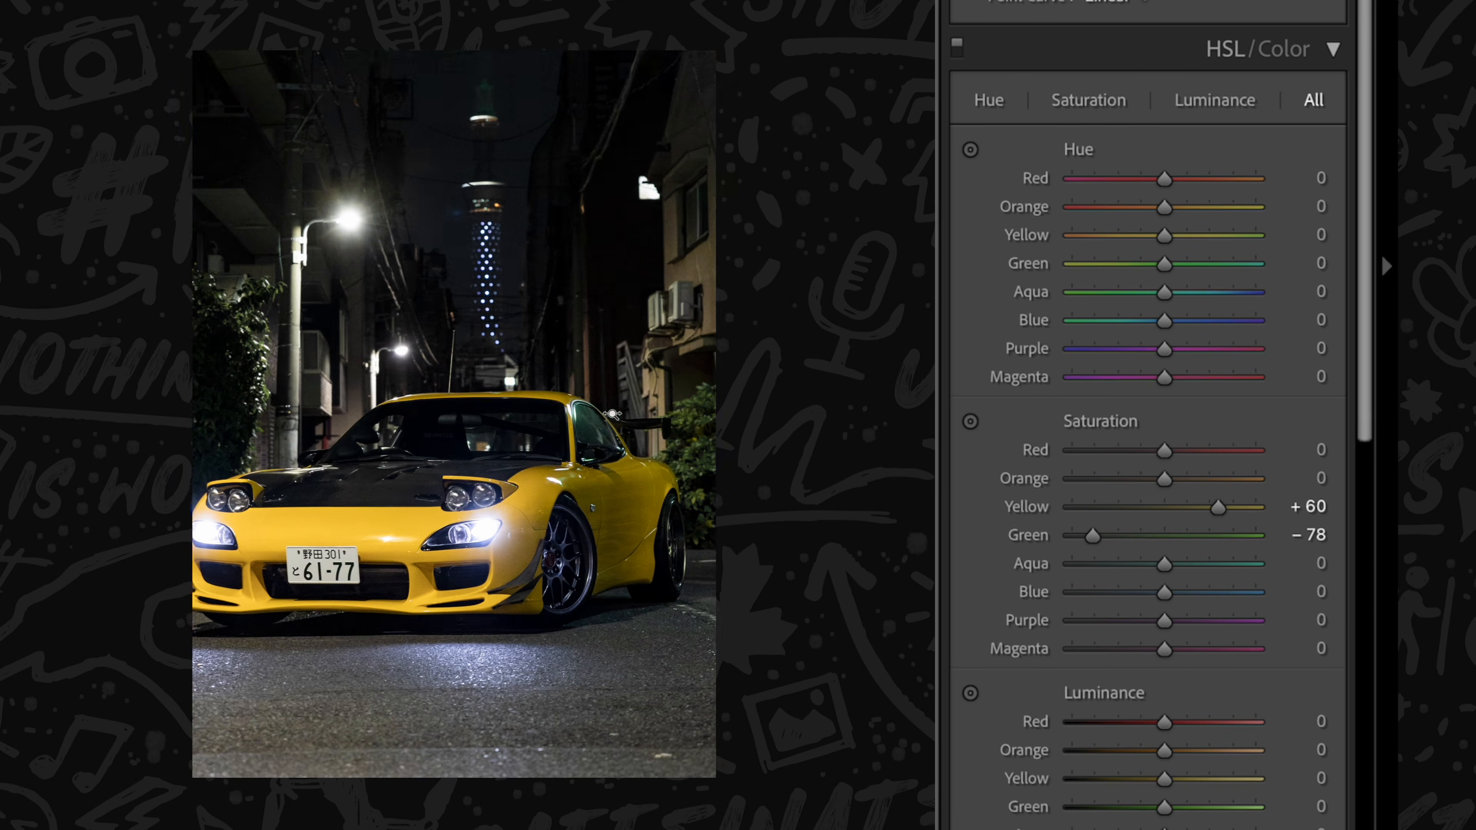
pyautogui.moveTo(1164, 563)
pyautogui.mouseDown()
pyautogui.moveTo(1047, 561)
pyautogui.moveTo(1187, 566)
pyautogui.mouseUp()
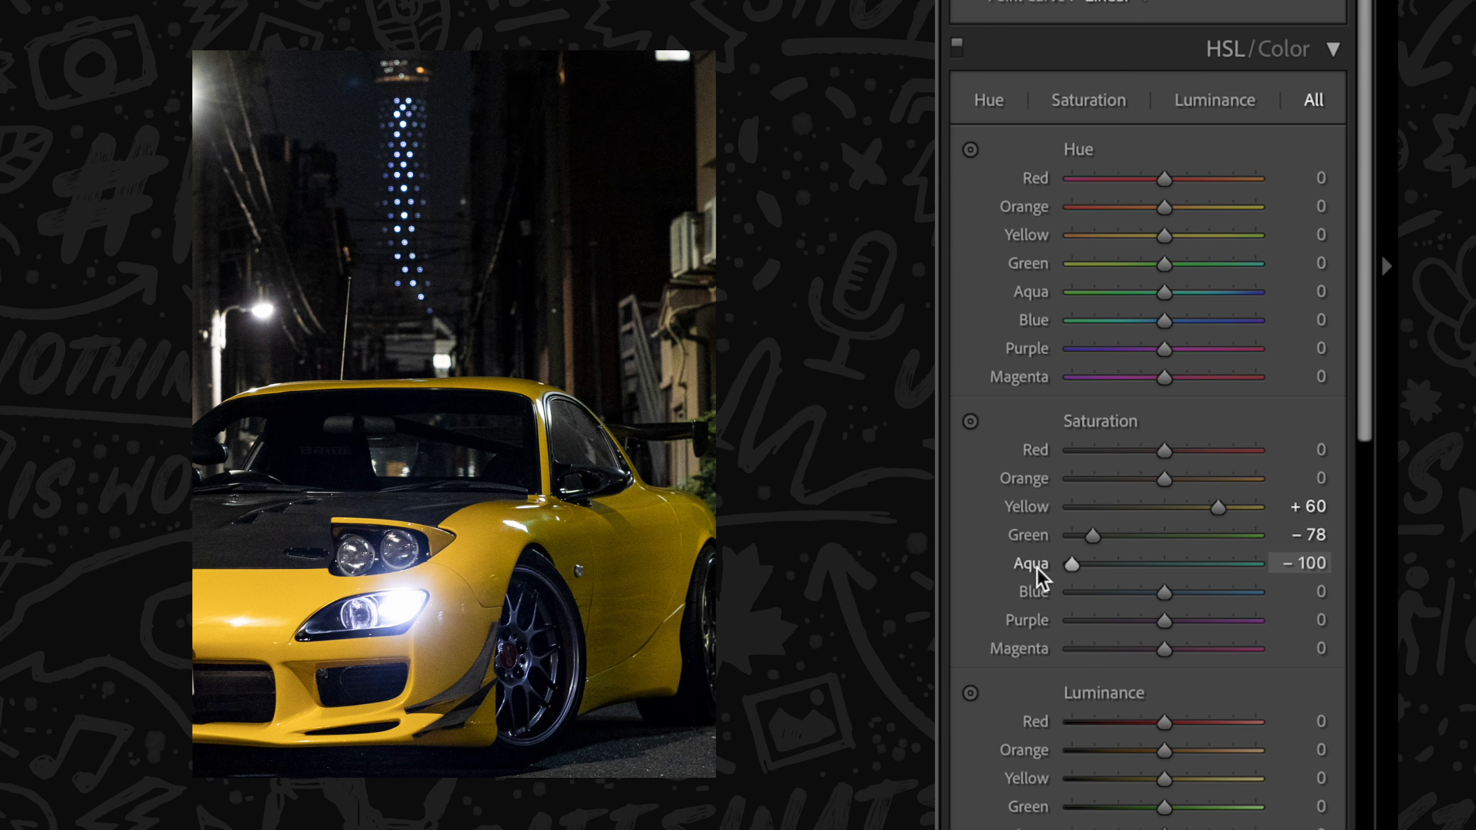
pyautogui.moveTo(1092, 537); pyautogui.dragTo(1139, 542)
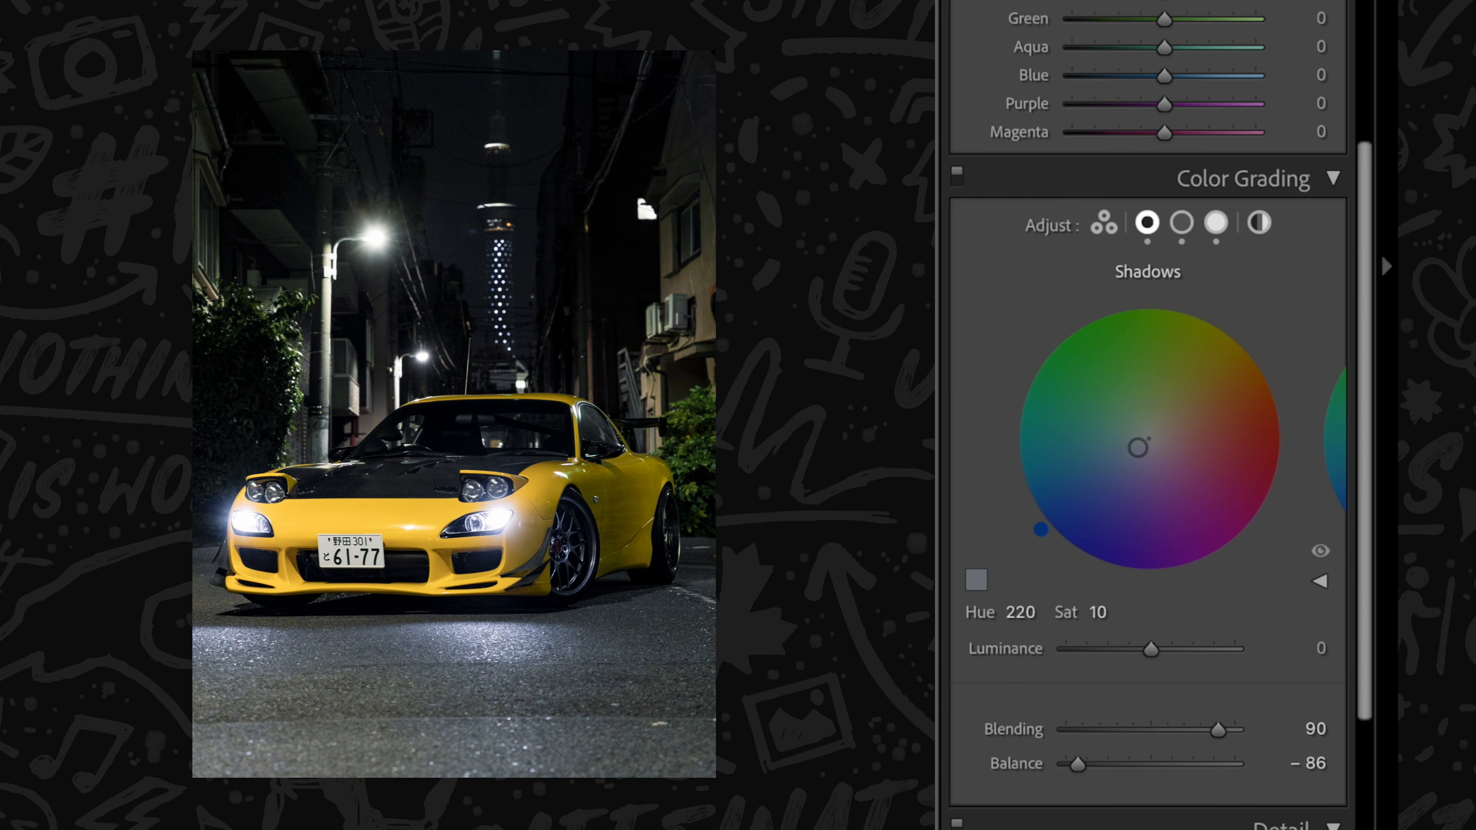
# Step: Grade the shadows blue with hue 220 and the highlights orange with hue 35, adjusting their saturation and the balance
pyautogui.moveTo(1109, 619); pyautogui.dragTo(1118, 619)
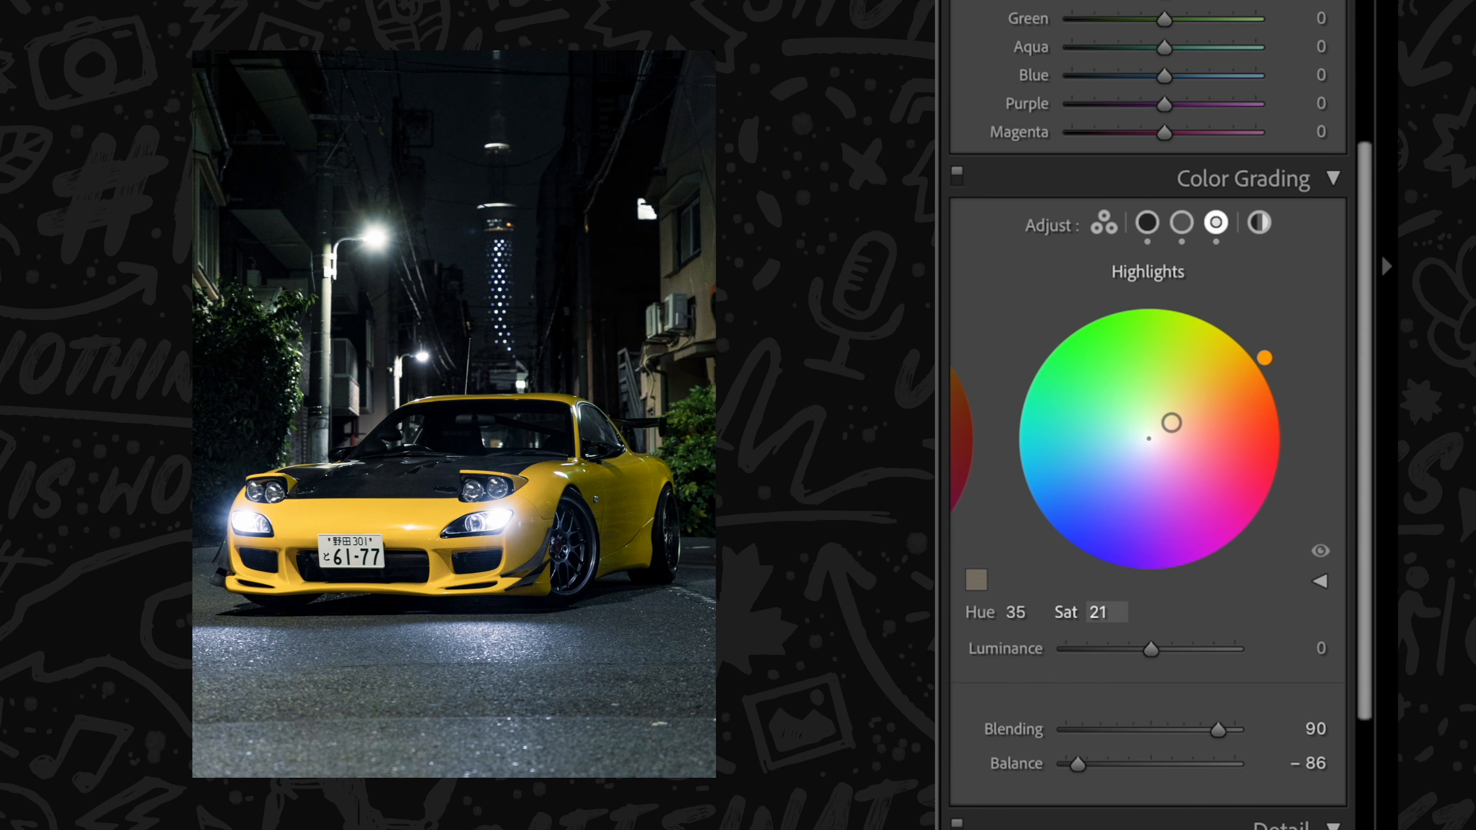
pyautogui.moveTo(1107, 613)
pyautogui.mouseDown()
pyautogui.moveTo(1161, 612)
pyautogui.moveTo(1120, 612)
pyautogui.mouseUp()
pyautogui.moveTo(1077, 765); pyautogui.dragTo(1120, 775)
# Step: Set sharpening to amount 49 with masking 70, and luminance noise reduction to 30
pyautogui.scroll(-12, 1294, 333)
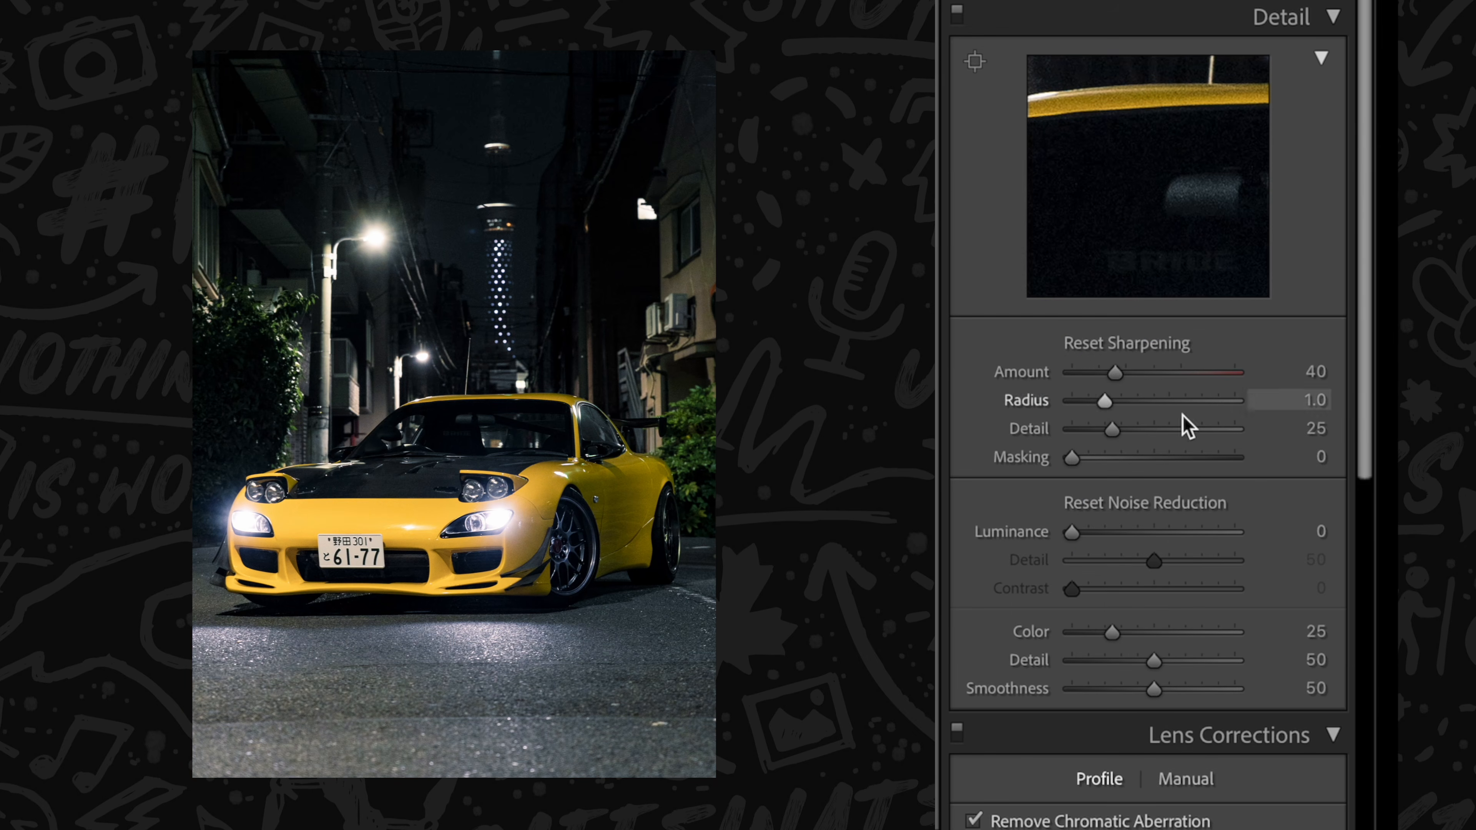
pyautogui.press('alt')
pyautogui.moveTo(1178, 456)
pyautogui.mouseDown()
pyautogui.moveTo(1215, 459)
pyautogui.moveTo(1192, 457)
pyautogui.mouseUp()
pyautogui.moveTo(1088, 535); pyautogui.dragTo(1091, 532)
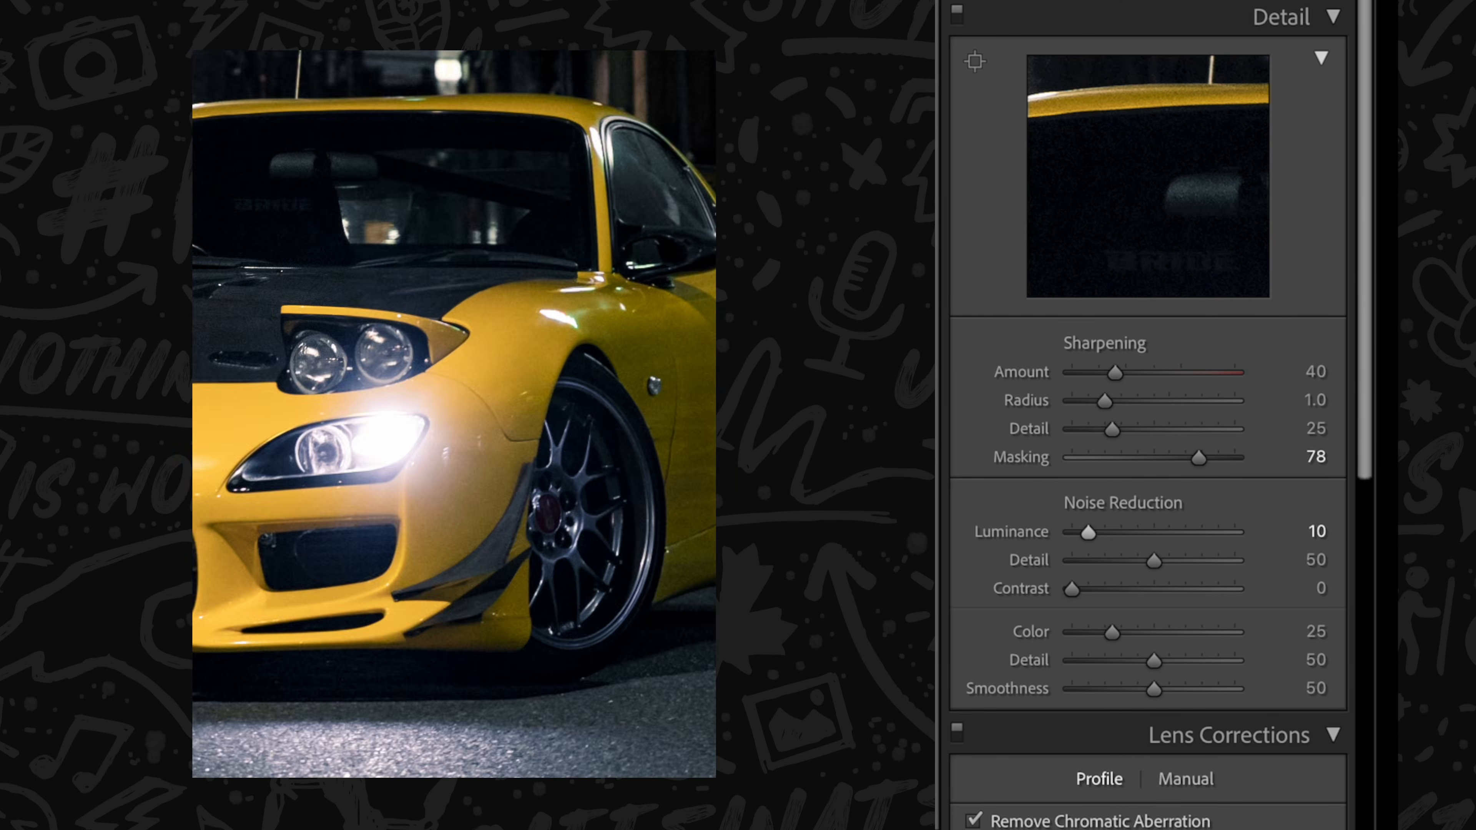
pyautogui.click(1108, 534)
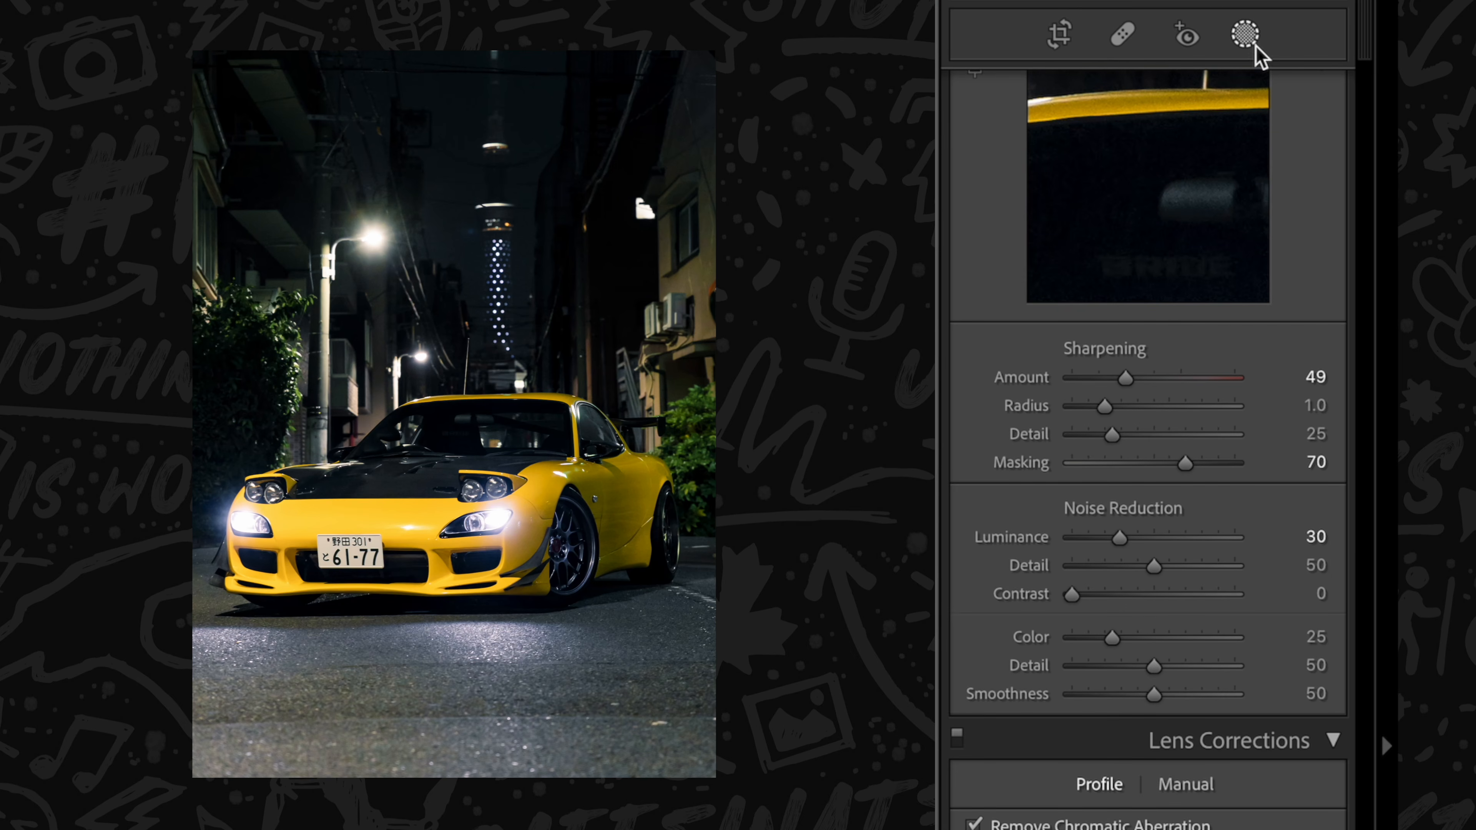
# Step: Darken the foreground road with a linear gradient mask at exposure -1.66, subtracting the car subject from it
pyautogui.click(1244, 34)
pyautogui.click(1084, 264)
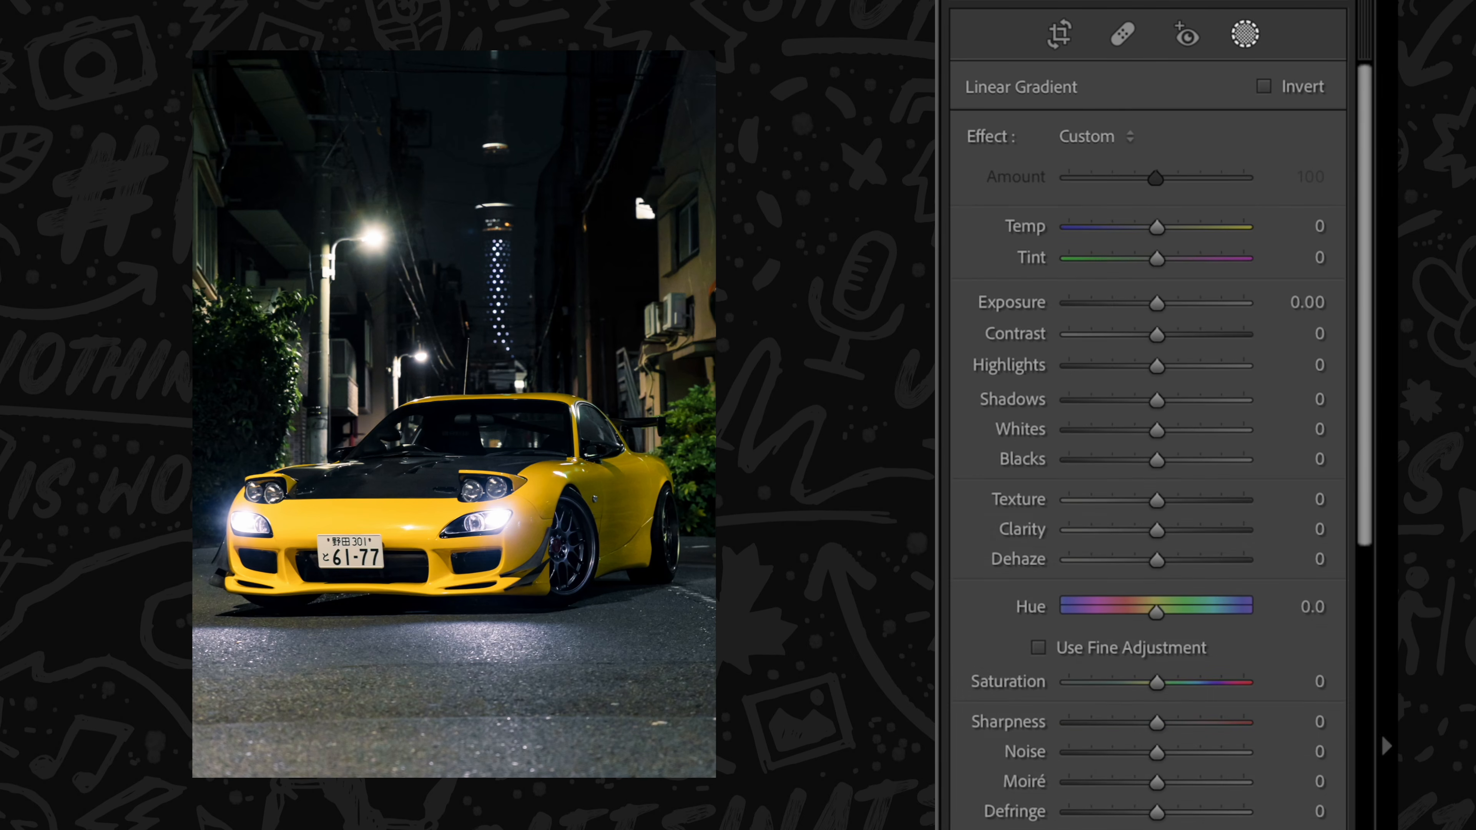
pyautogui.moveTo(459, 669); pyautogui.dragTo(452, 522)
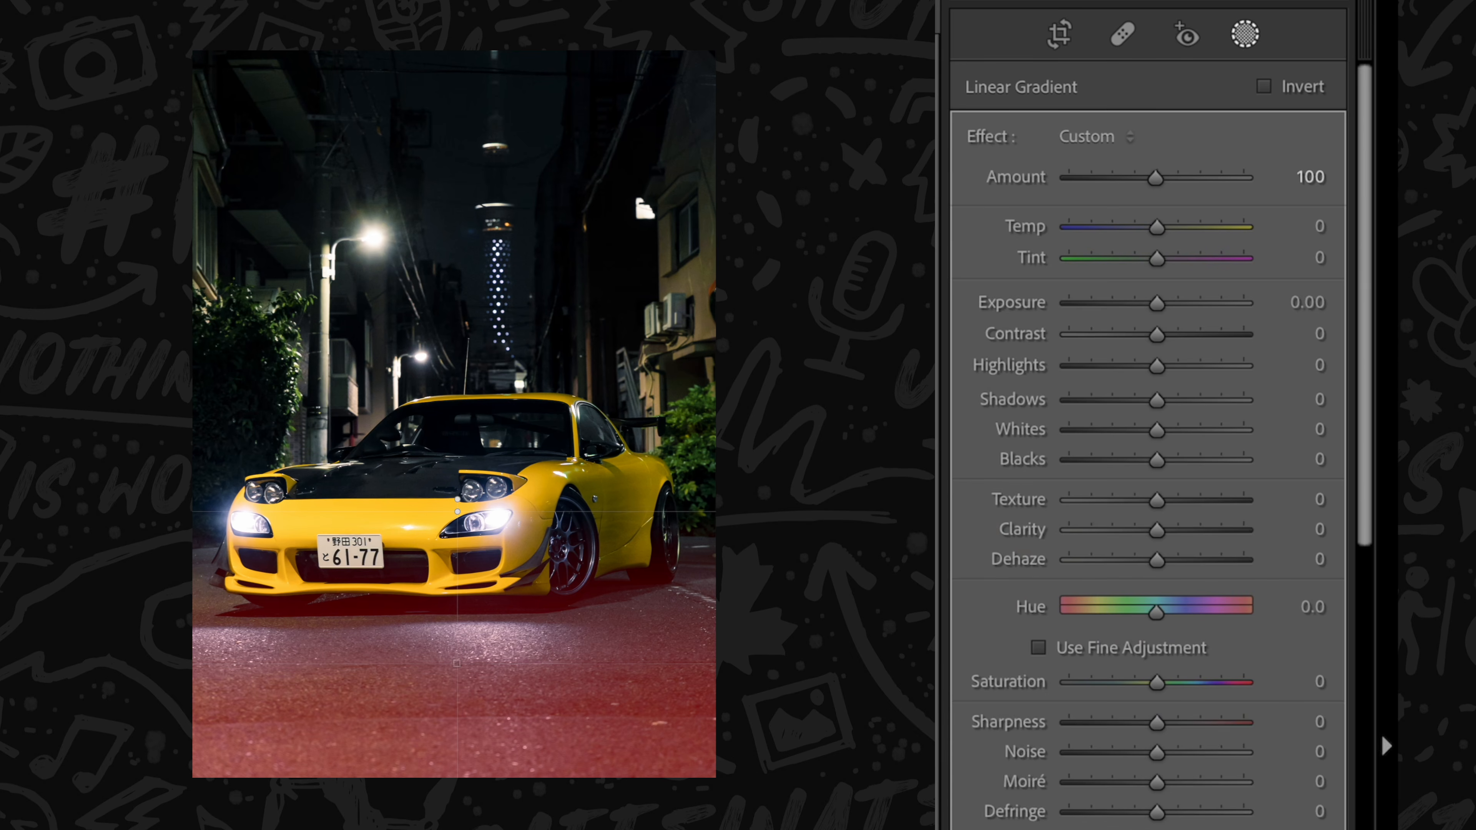
pyautogui.moveTo(1146, 296); pyautogui.dragTo(1121, 318)
pyautogui.moveTo(1123, 317); pyautogui.dragTo(1120, 317)
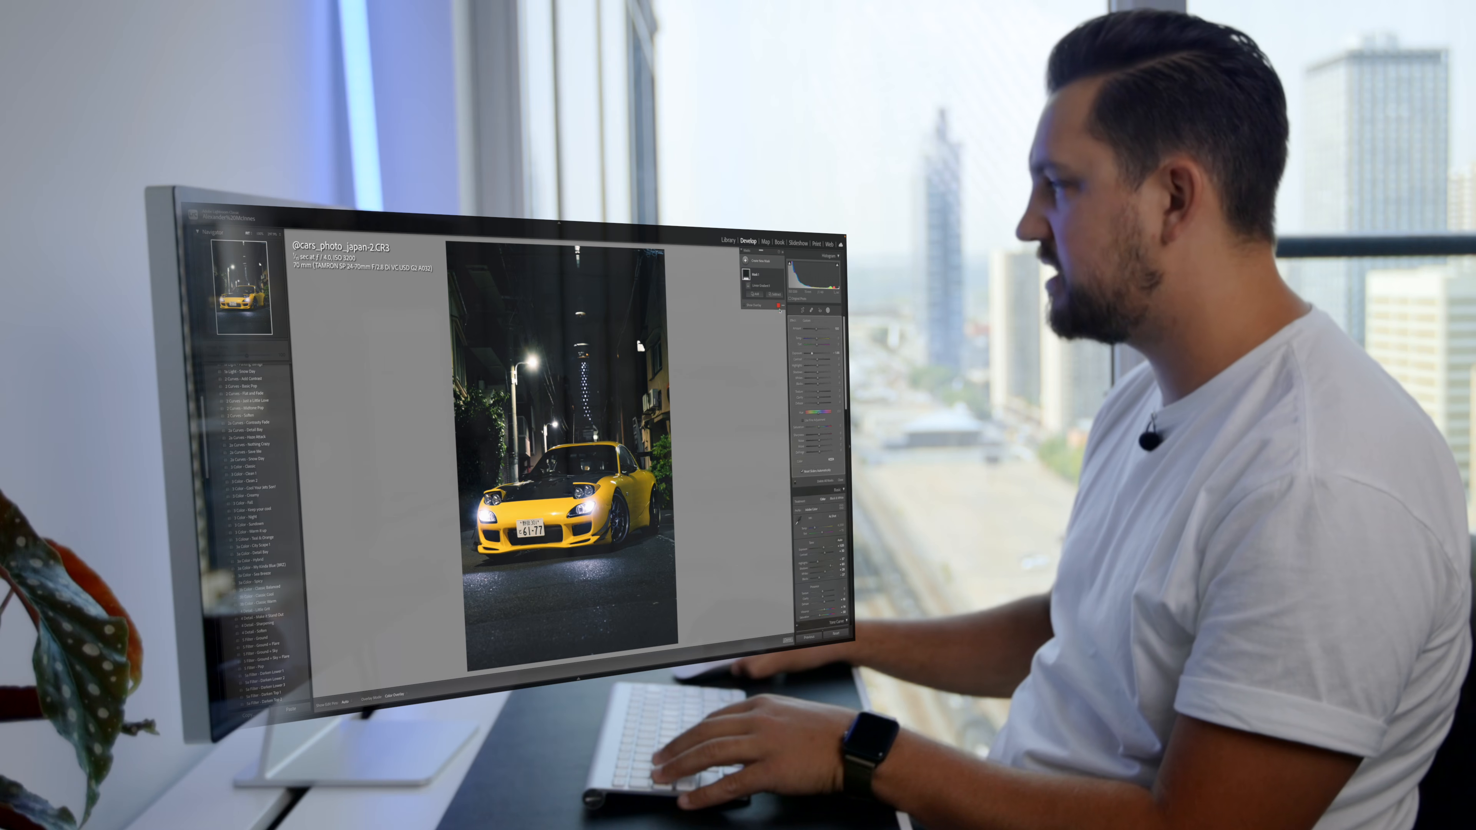
pyautogui.click(779, 311)
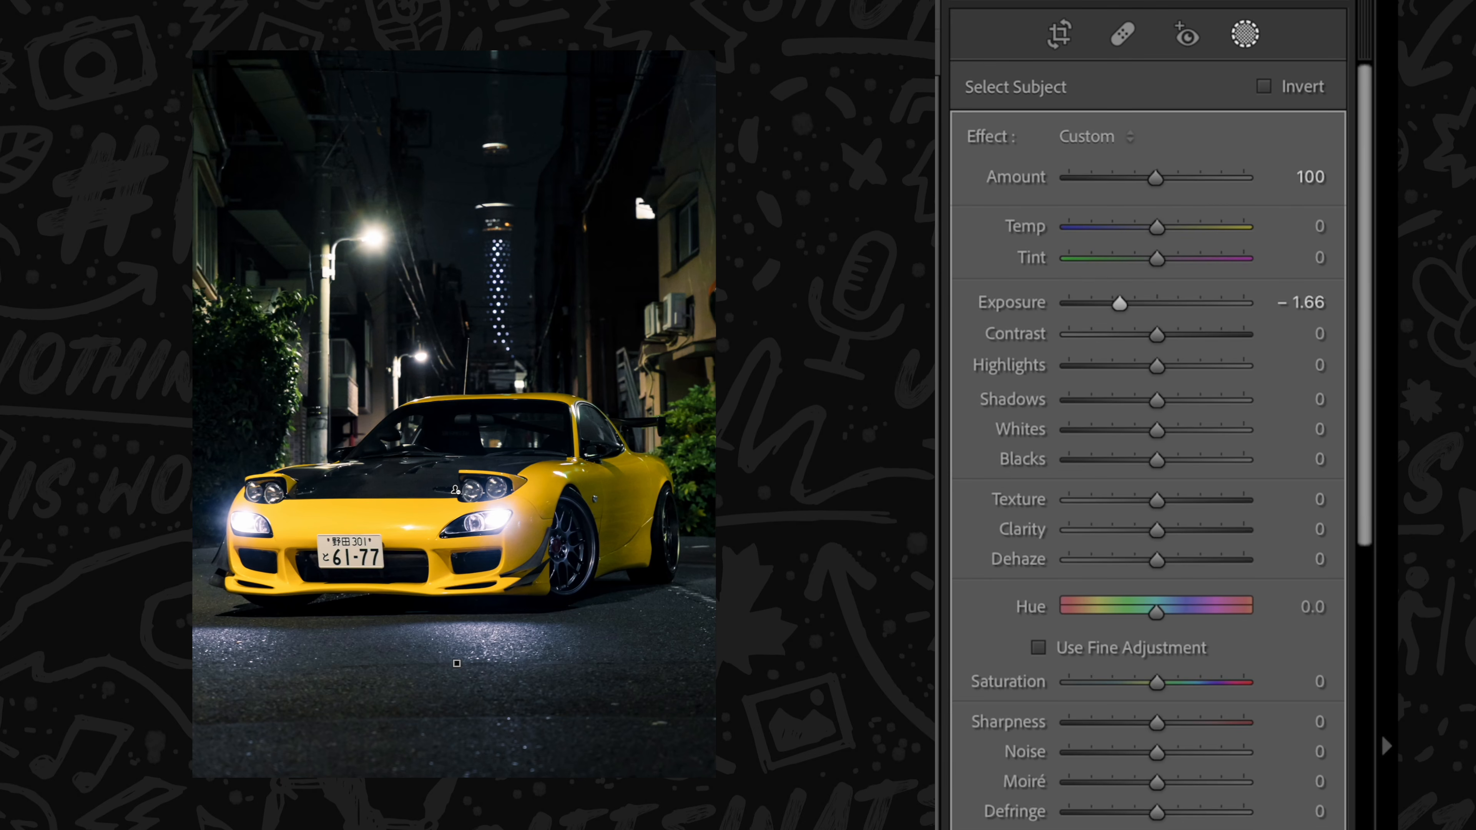
# Step: Add a radial gradient mask over the tower with exposure 1.48, contrast 100 and increased saturation
pyautogui.hotkey('shift', 'm')
pyautogui.moveTo(498, 283); pyautogui.dragTo(514, 154)
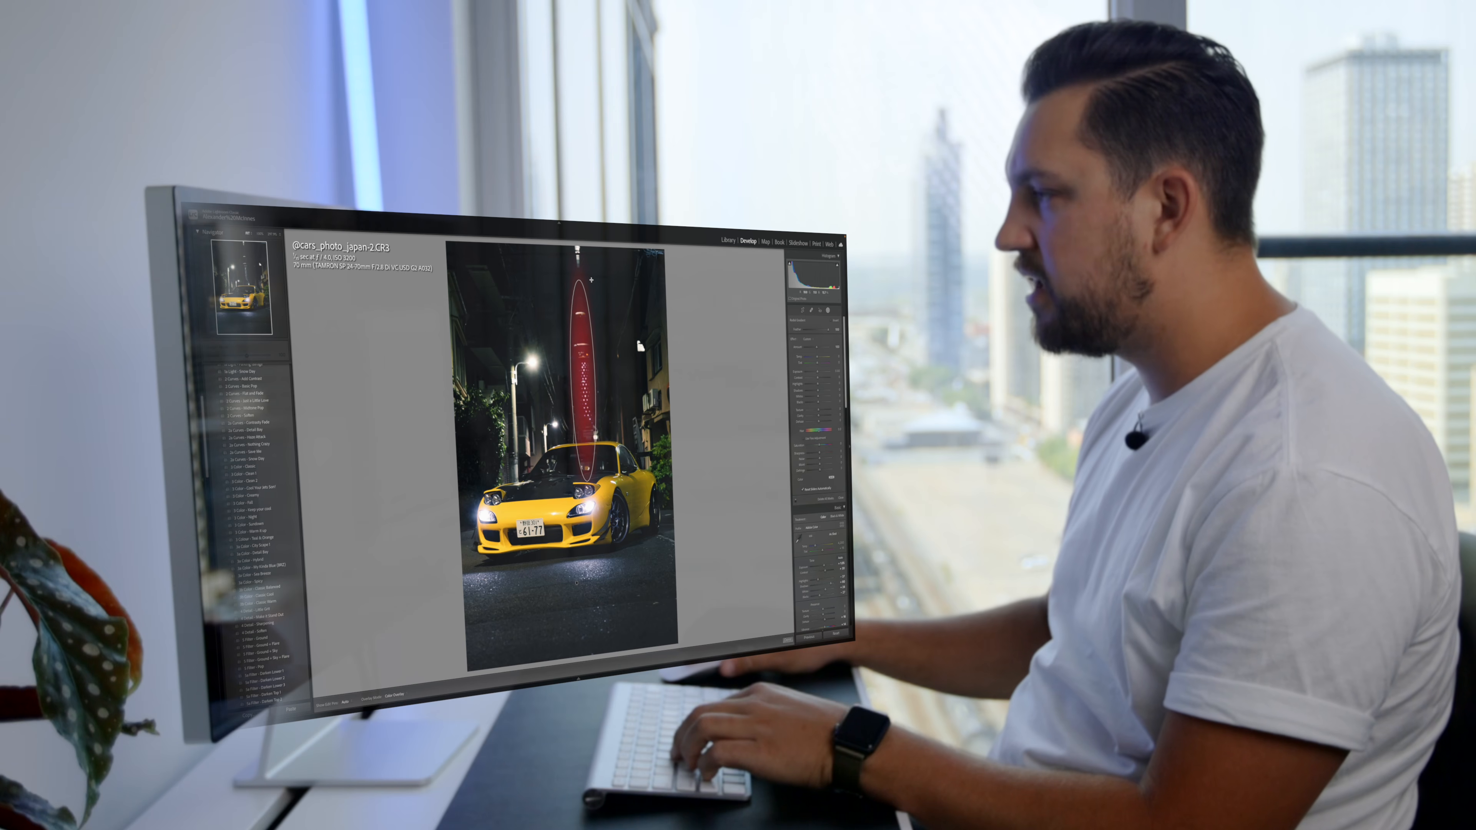
pyautogui.moveTo(591, 280); pyautogui.dragTo(595, 280)
pyautogui.moveTo(583, 356); pyautogui.dragTo(583, 326)
pyautogui.moveTo(818, 372); pyautogui.dragTo(821, 374)
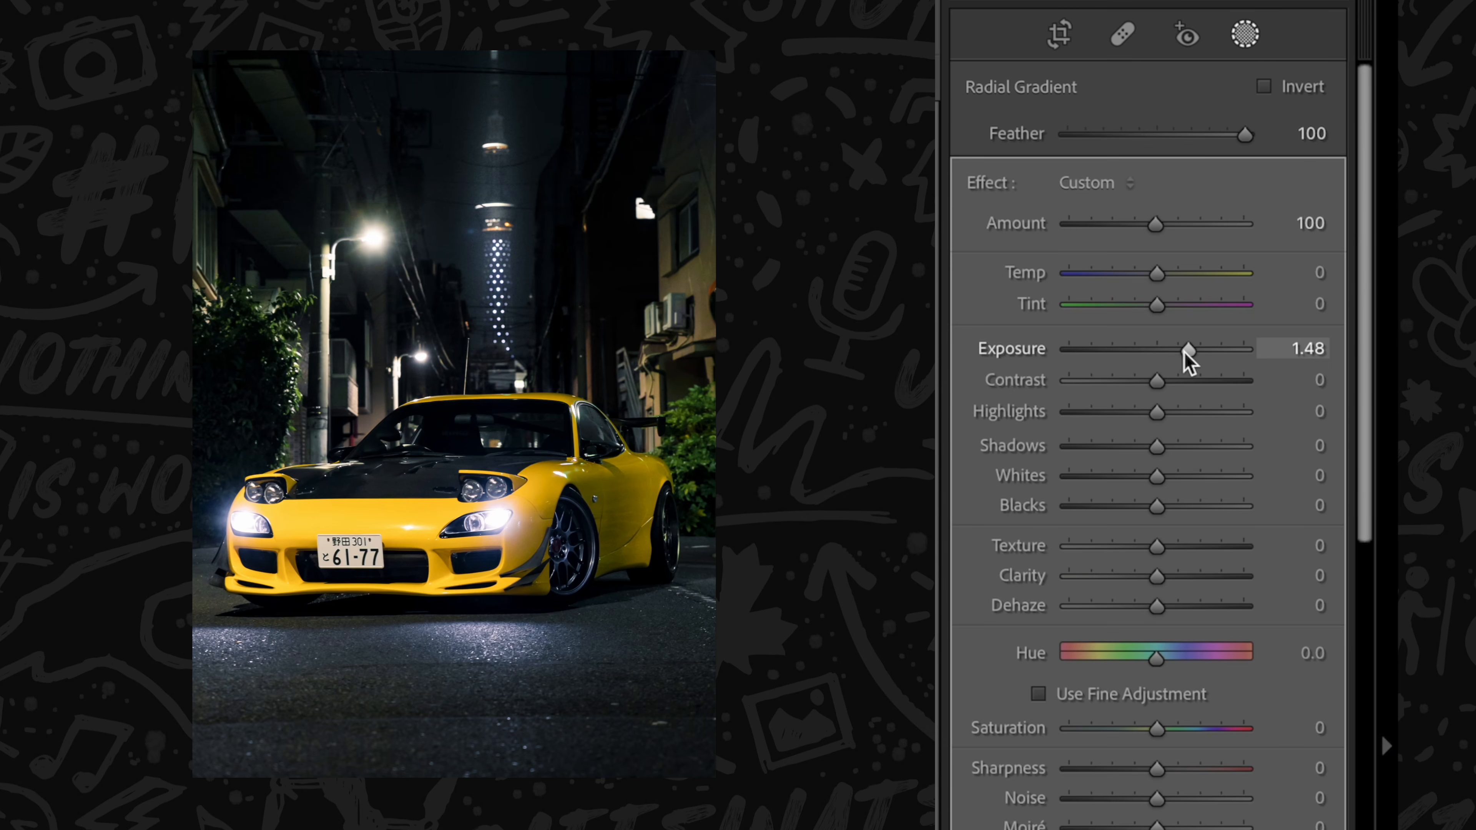
pyautogui.moveTo(1155, 384); pyautogui.dragTo(1269, 401)
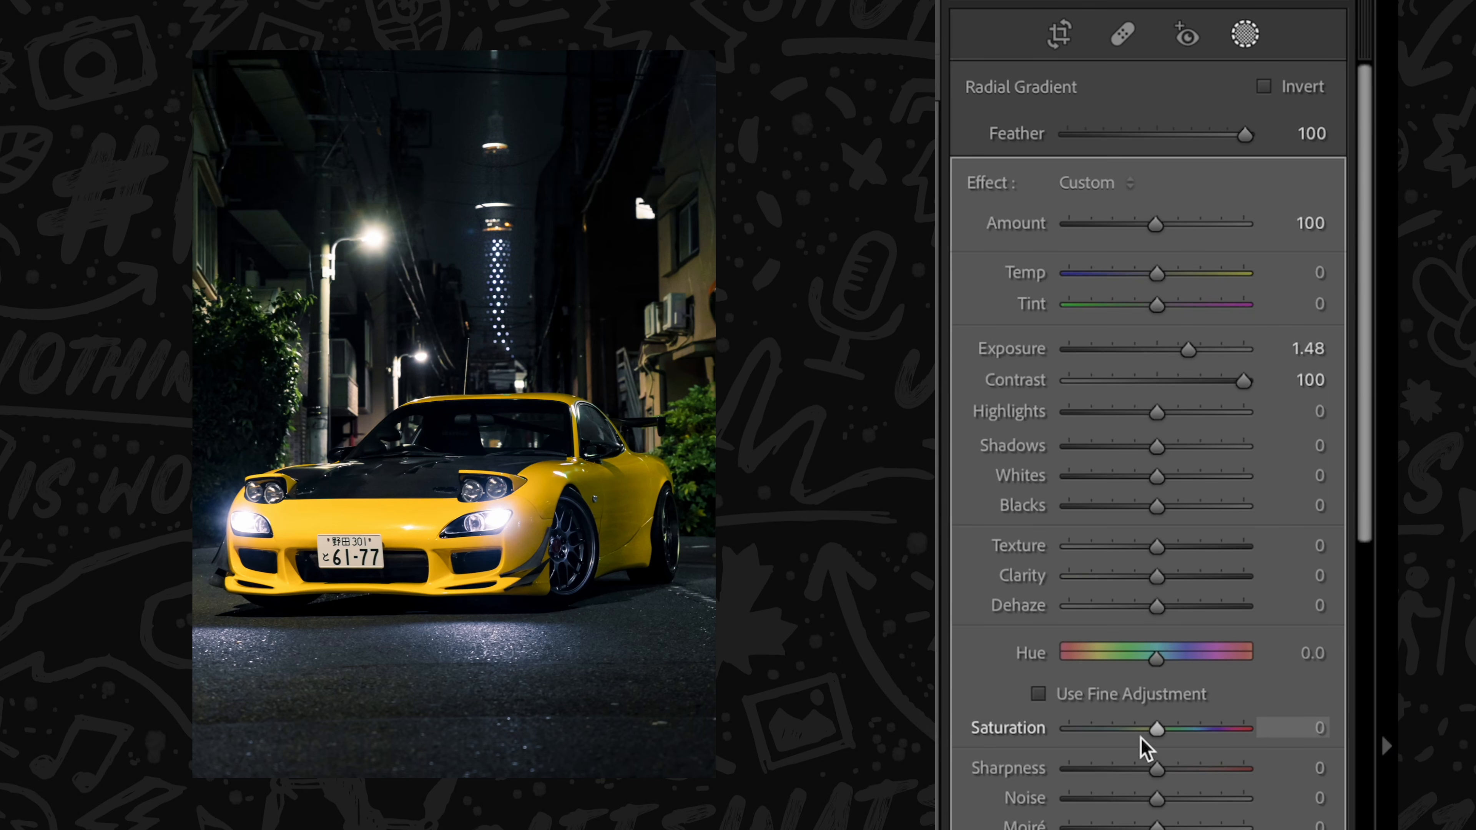
pyautogui.moveTo(1167, 732); pyautogui.dragTo(1209, 732)
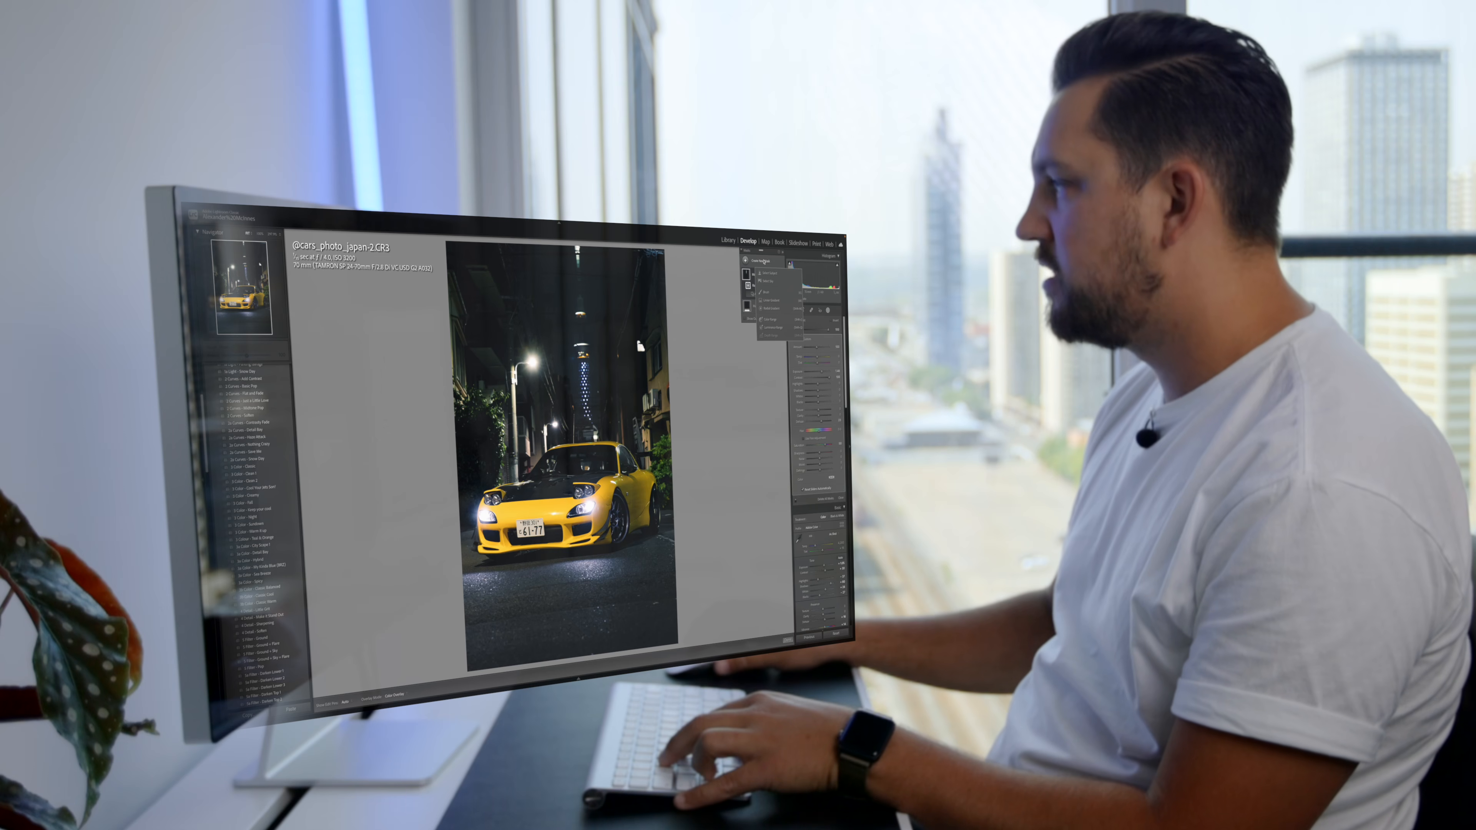
# Step: Add a subject mask on the car with exposure 0.23, contrast 29, highlights -13 and shadows 76, and adjust its whites and blacks
pyautogui.click(769, 273)
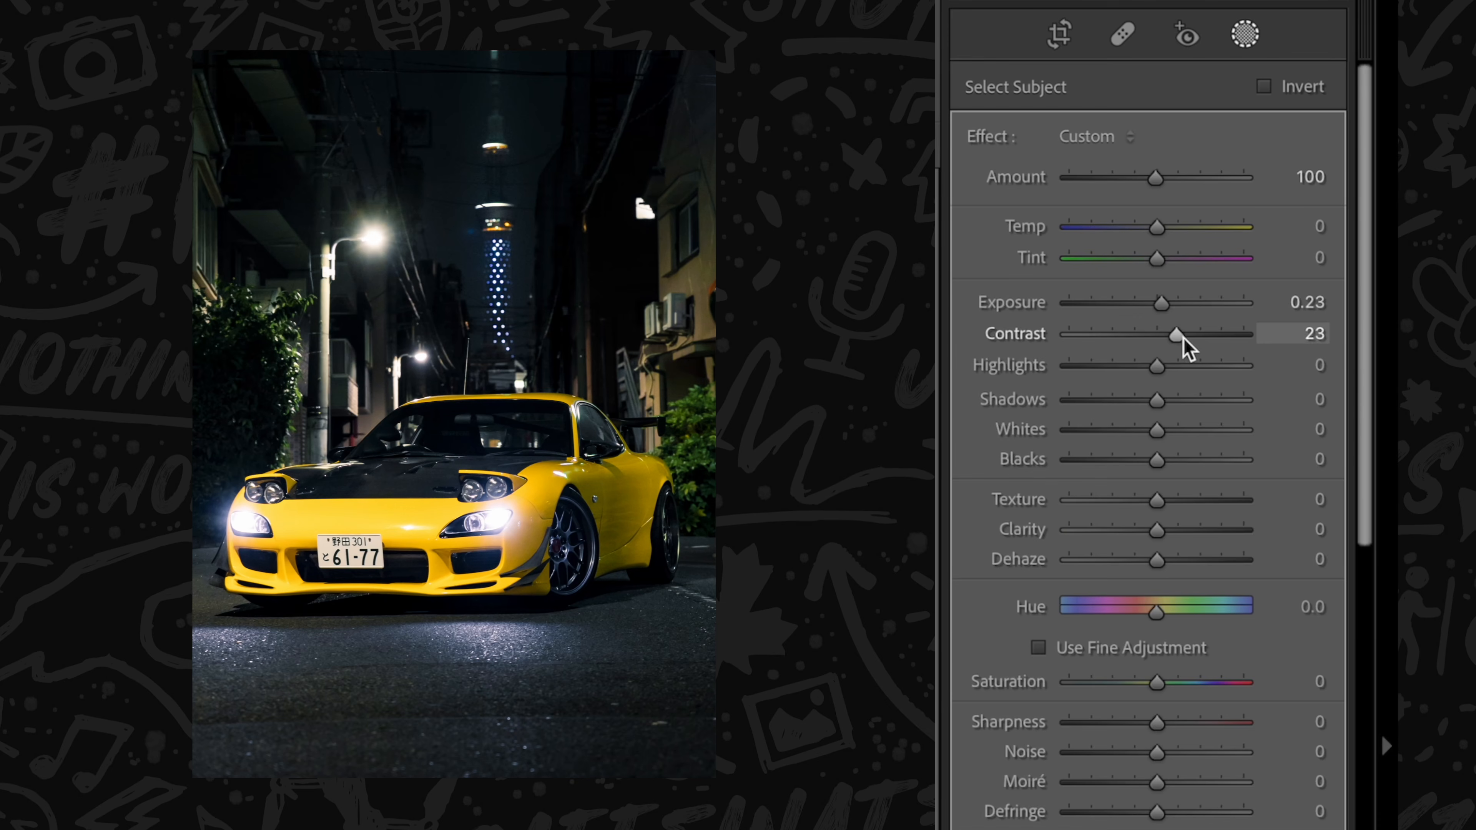
pyautogui.moveTo(821, 370); pyautogui.dragTo(821, 370)
pyautogui.moveTo(1156, 365); pyautogui.dragTo(1218, 415)
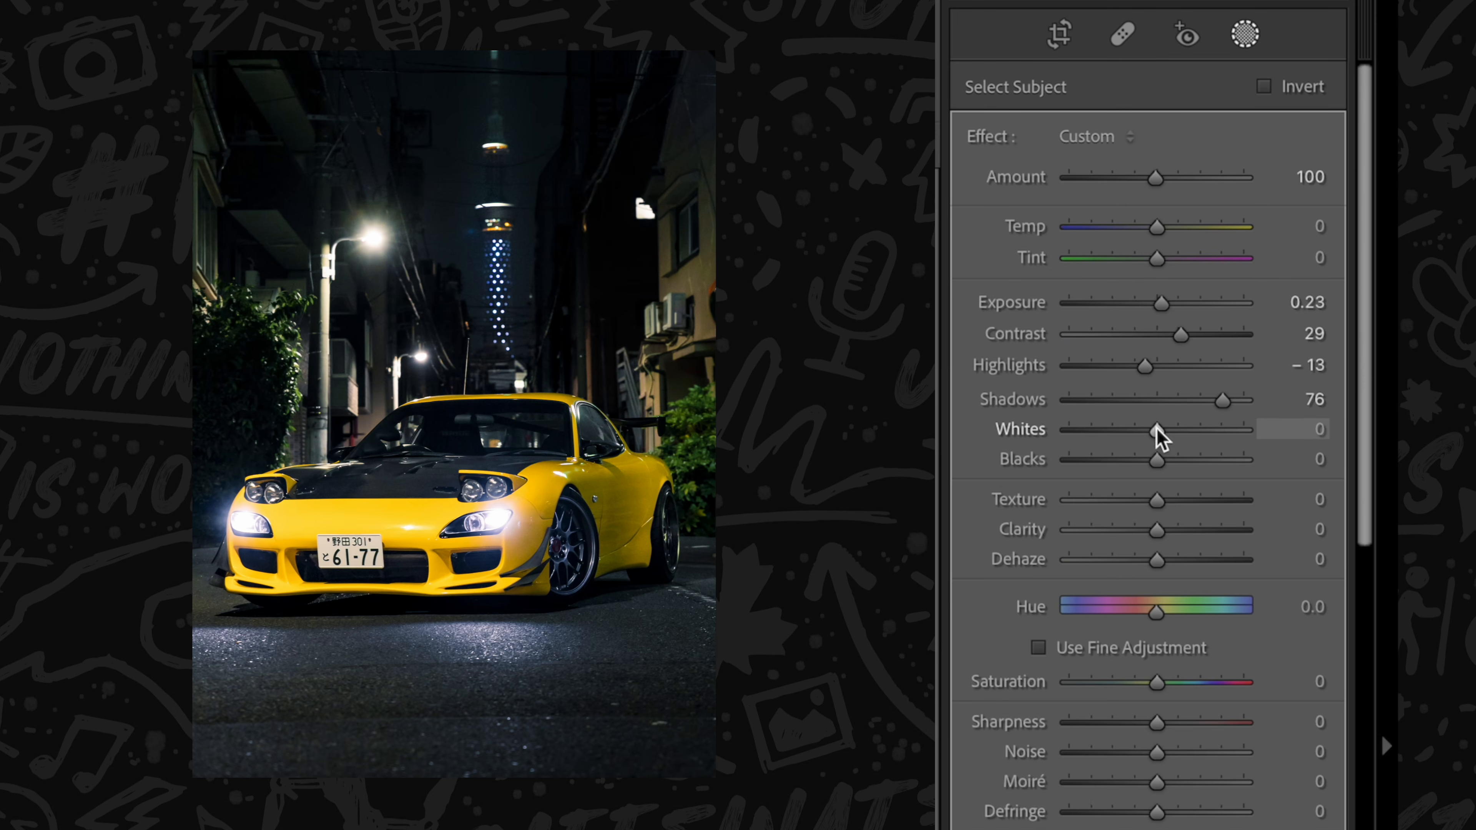
pyautogui.moveTo(1158, 435); pyautogui.dragTo(1152, 467)
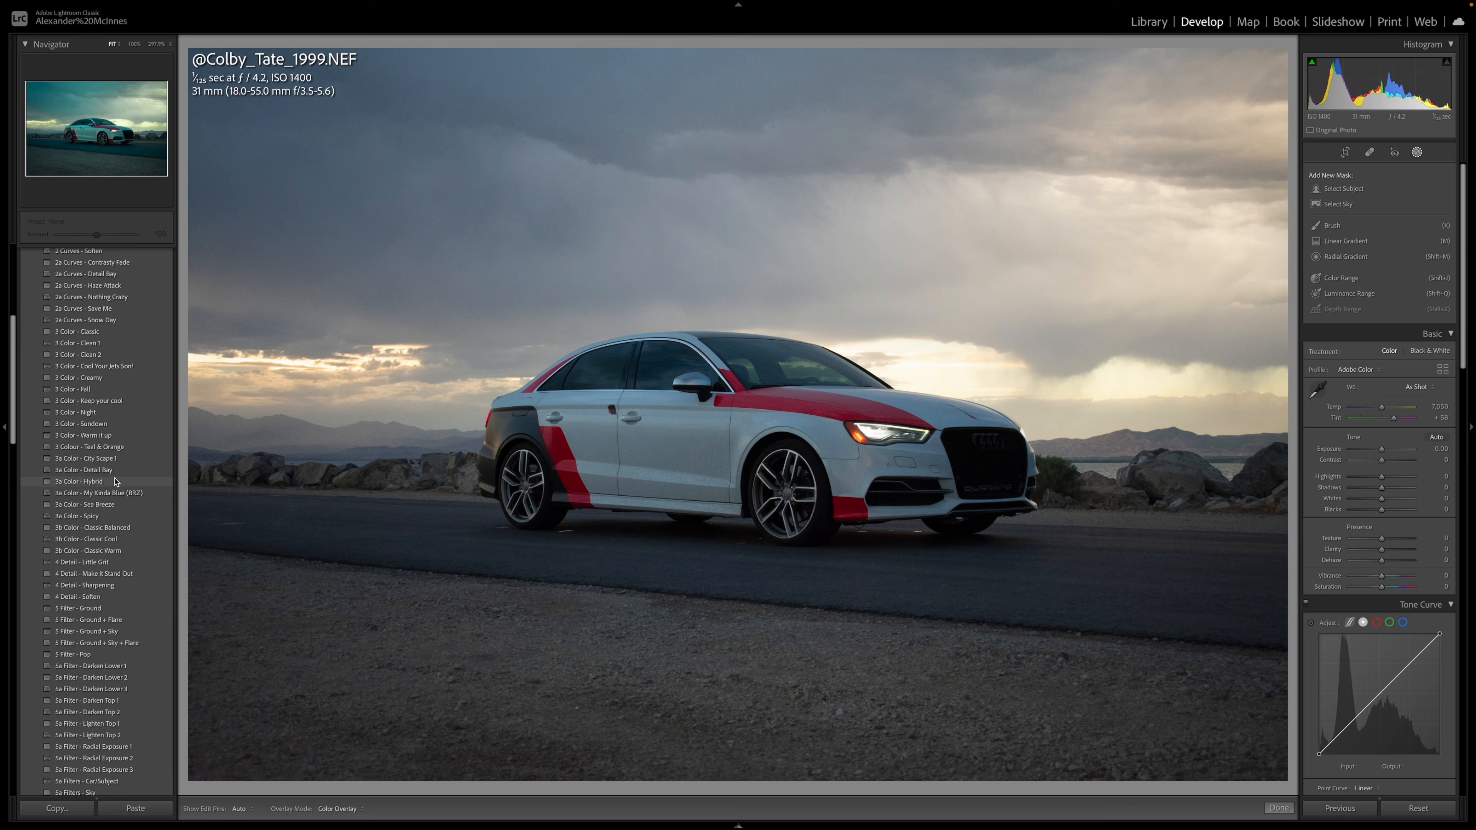
# Step: Apply the "1 - Start here" and "1a Light - Detail Bay" presets to the white and red Audi photo
pyautogui.scroll(10, 98, 407)
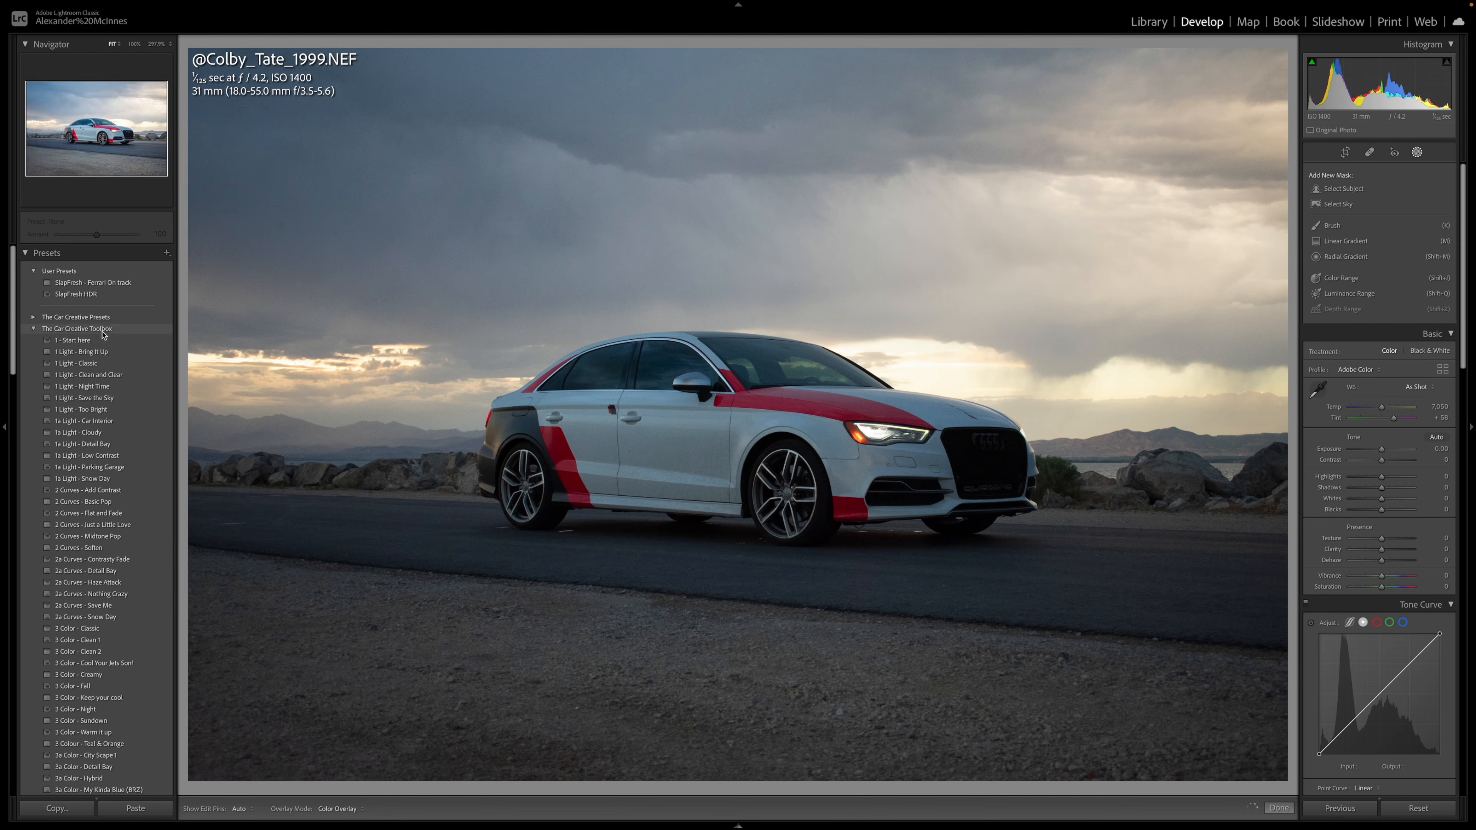
pyautogui.click(98, 343)
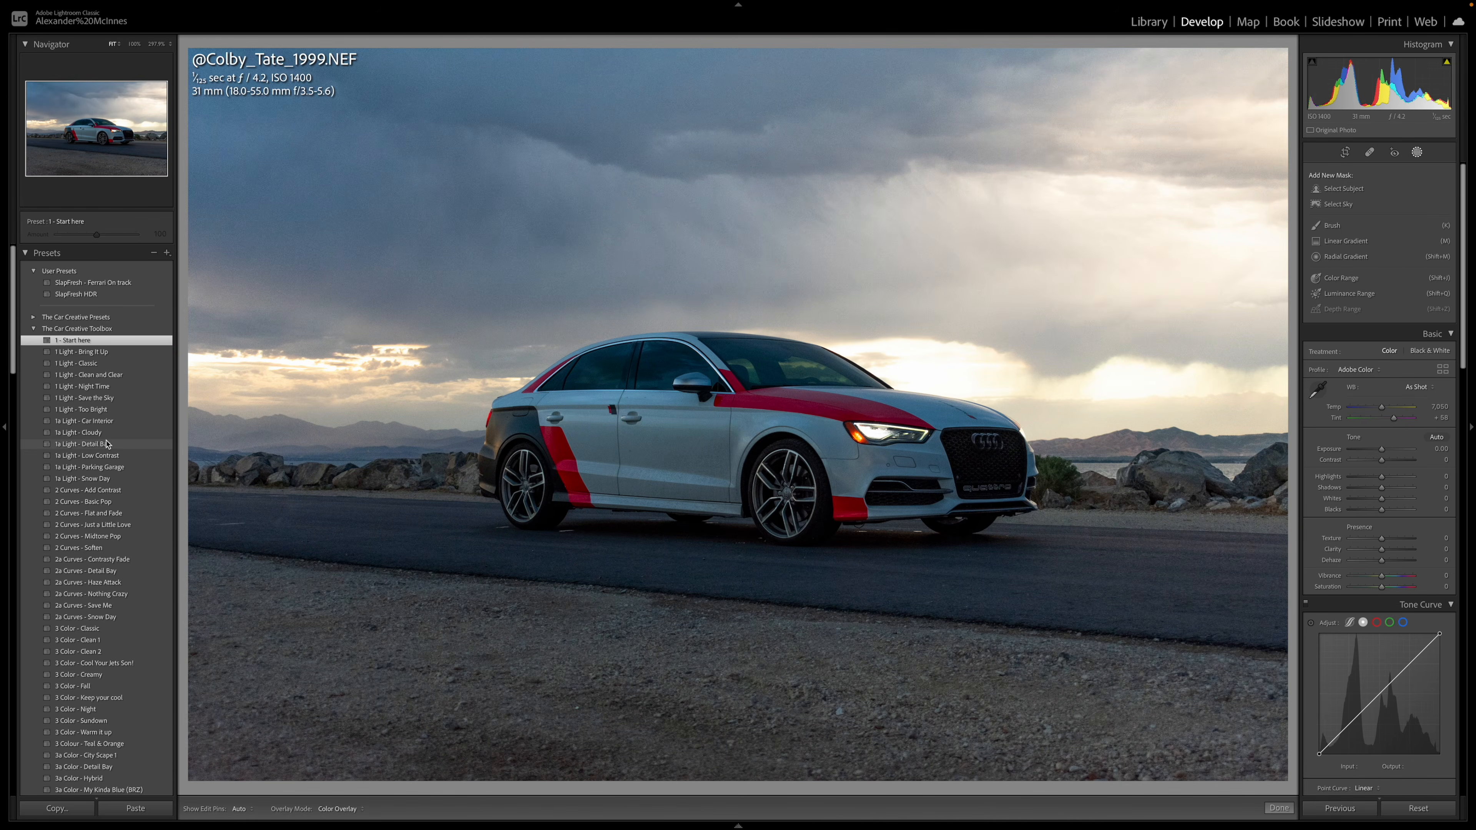
pyautogui.click(105, 445)
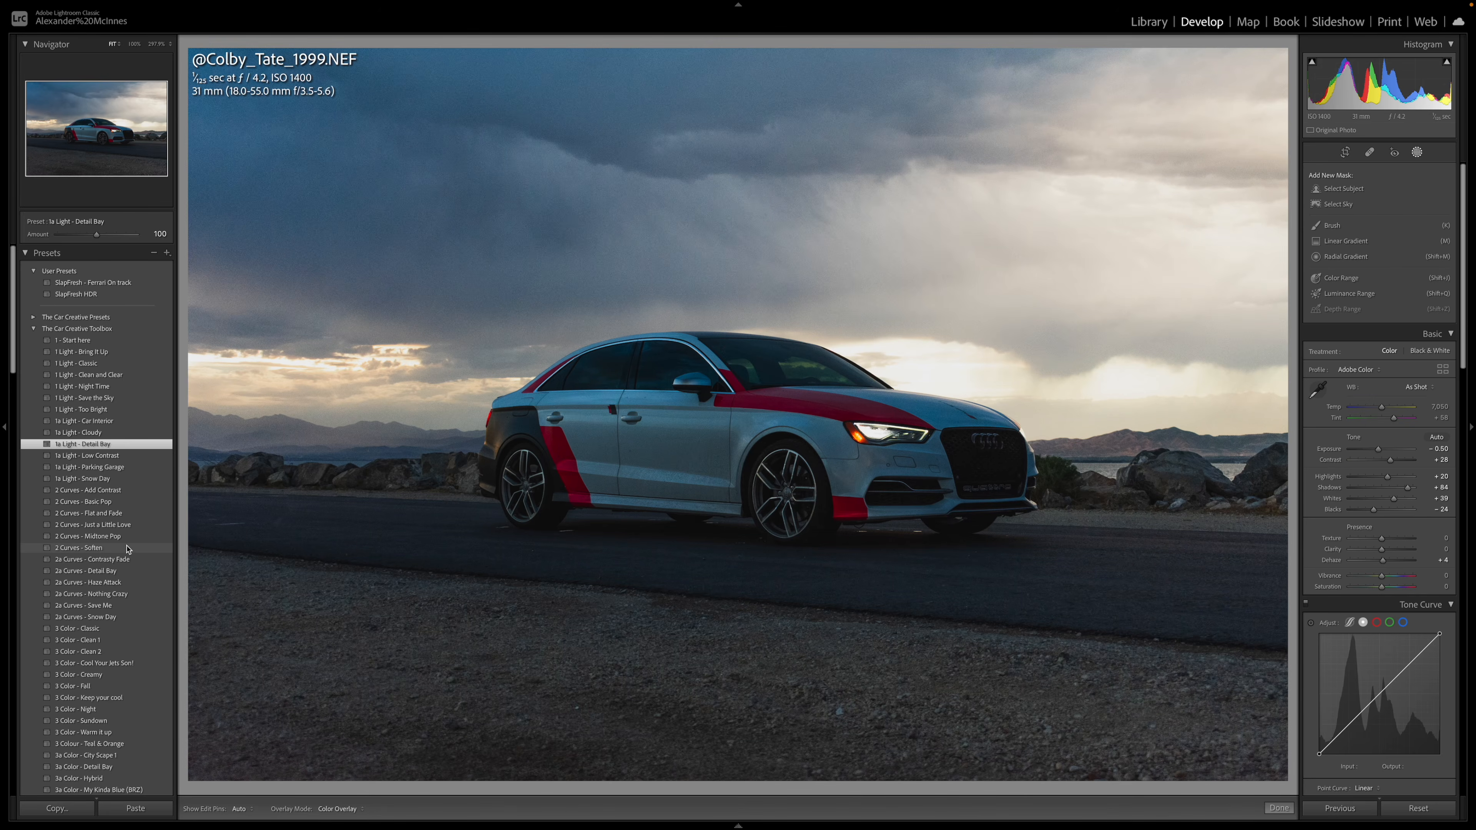
# Step: Apply the "2 Curves - Soften" preset and raise the exposure to -0.30
pyautogui.click(128, 549)
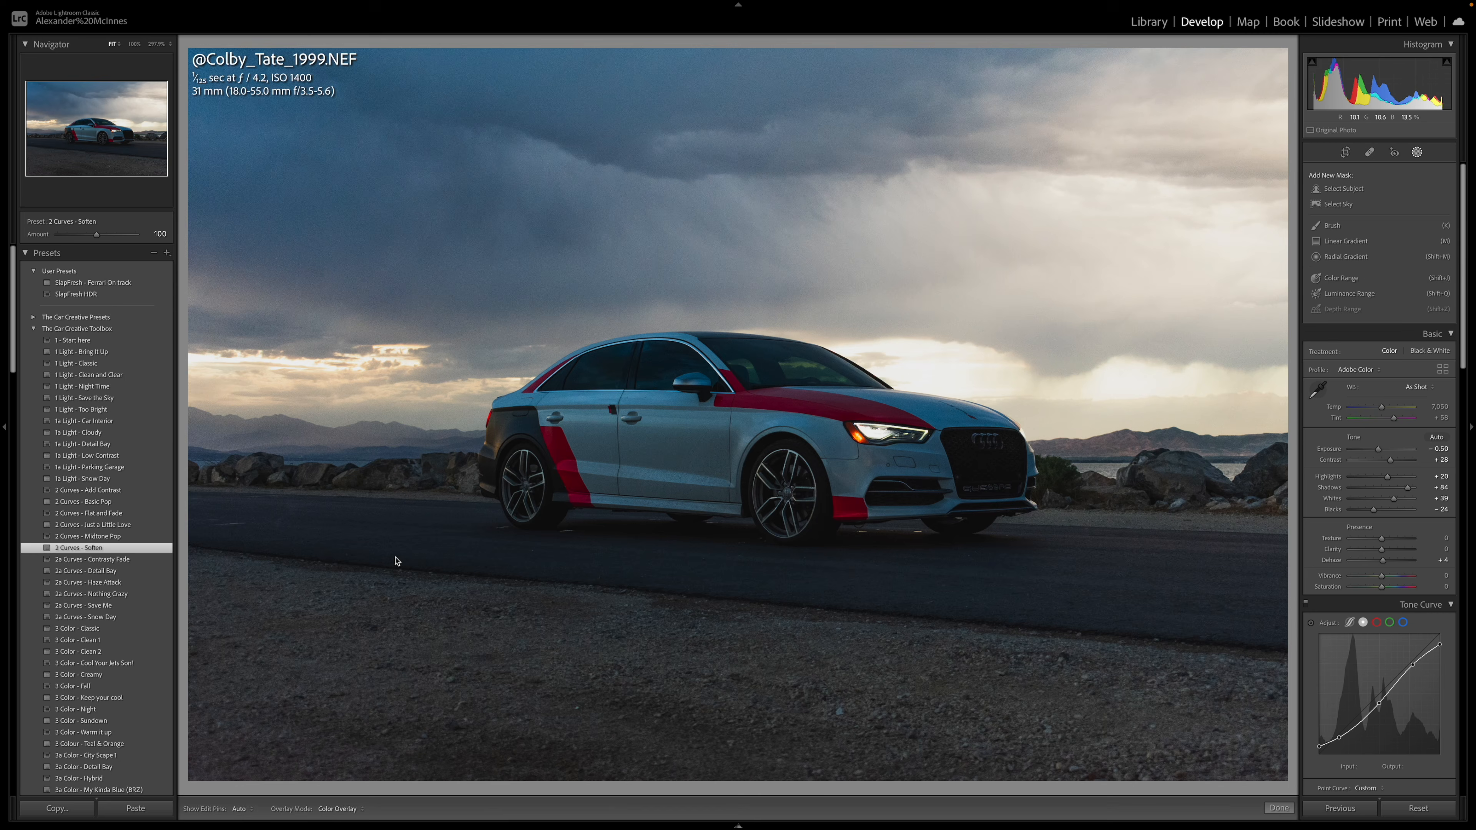
pyautogui.press('=')
pyautogui.press('=')
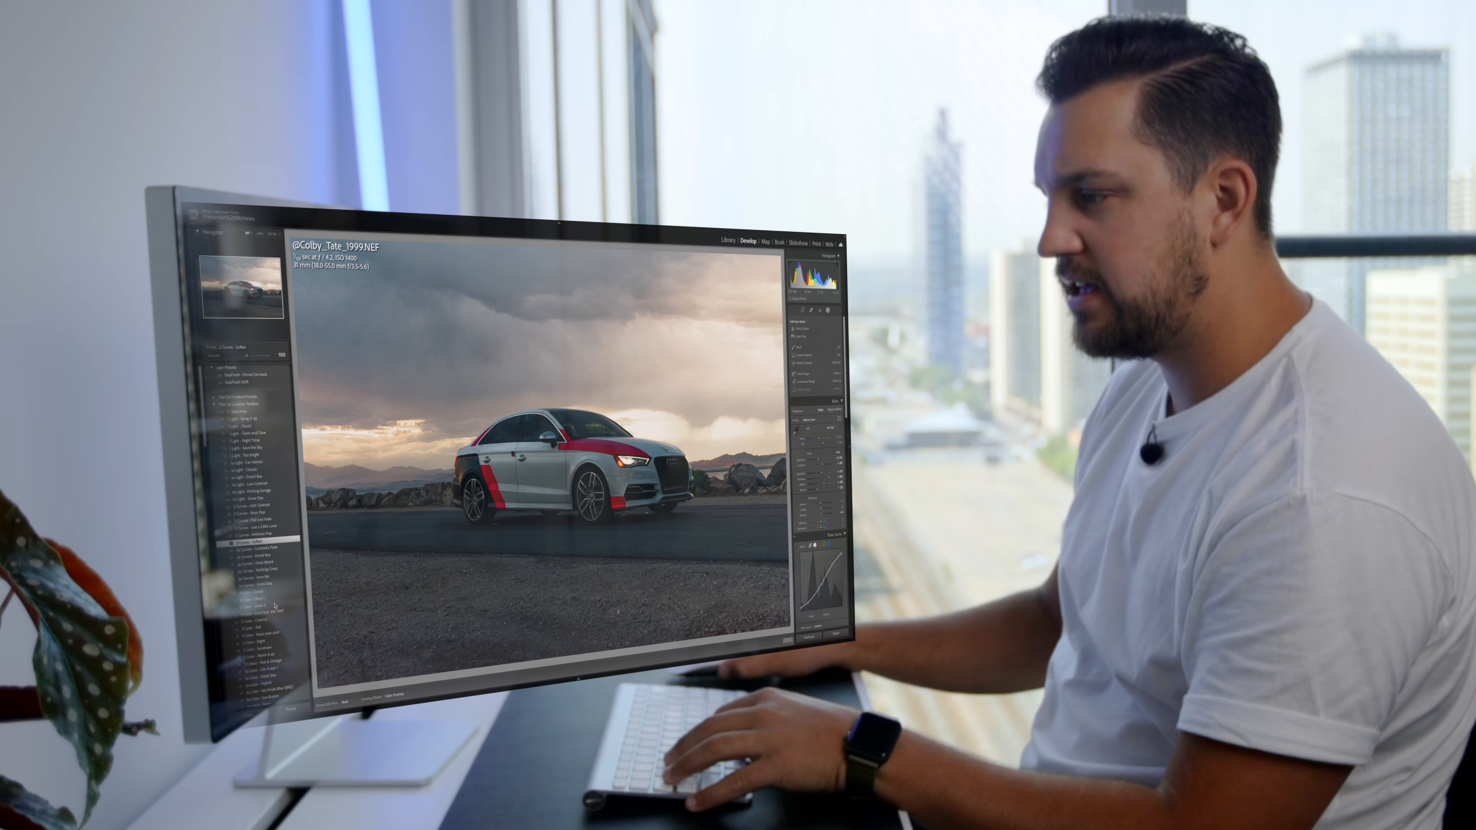
# Step: Apply the "3a Color - City Scape 1" preset, set highlights to -39, shadows to +99 and vibrance to +28, and fine-tune the blacks
pyautogui.scroll(-3, 274, 616)
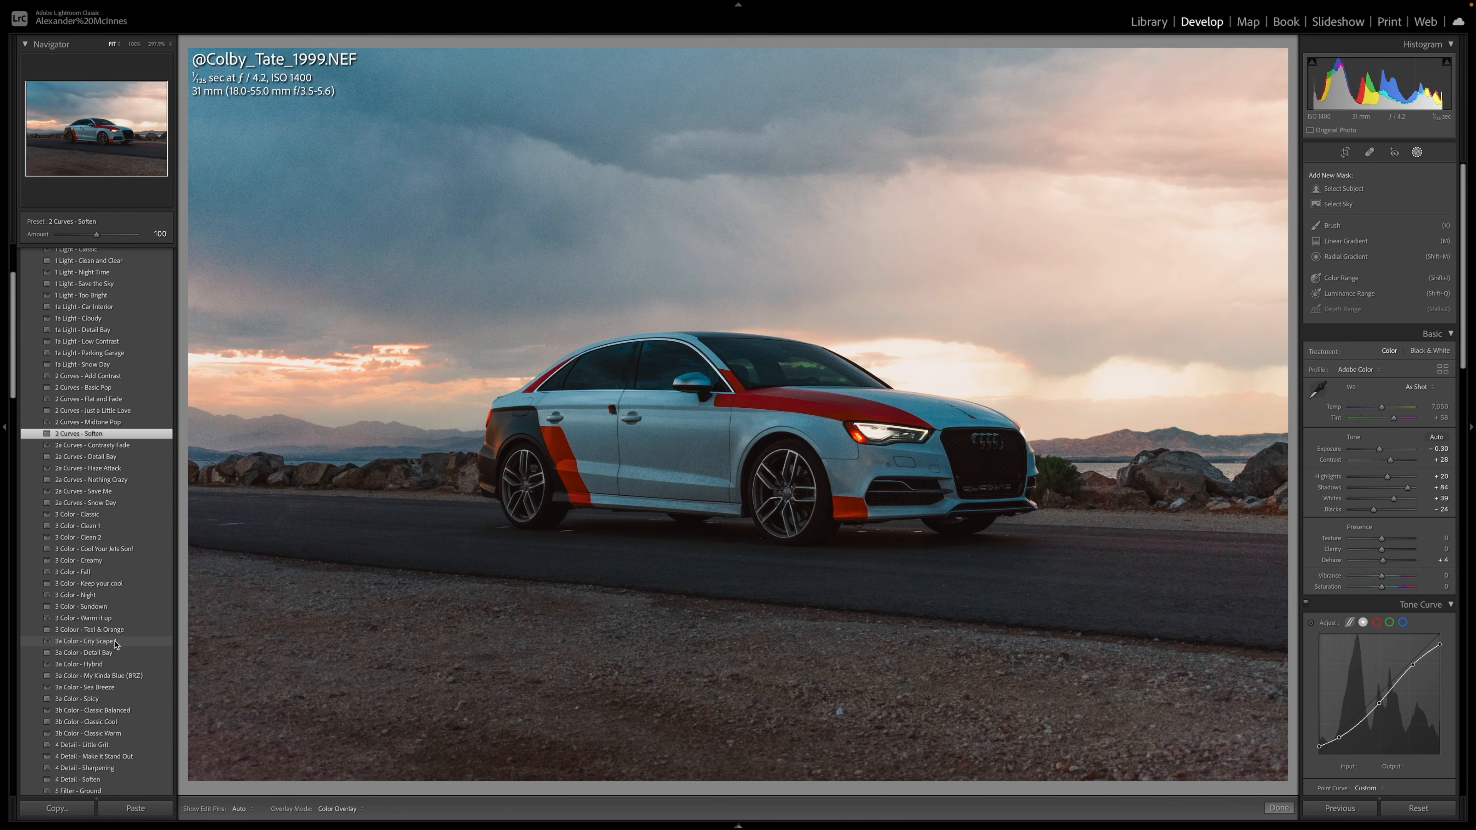
pyautogui.click(115, 641)
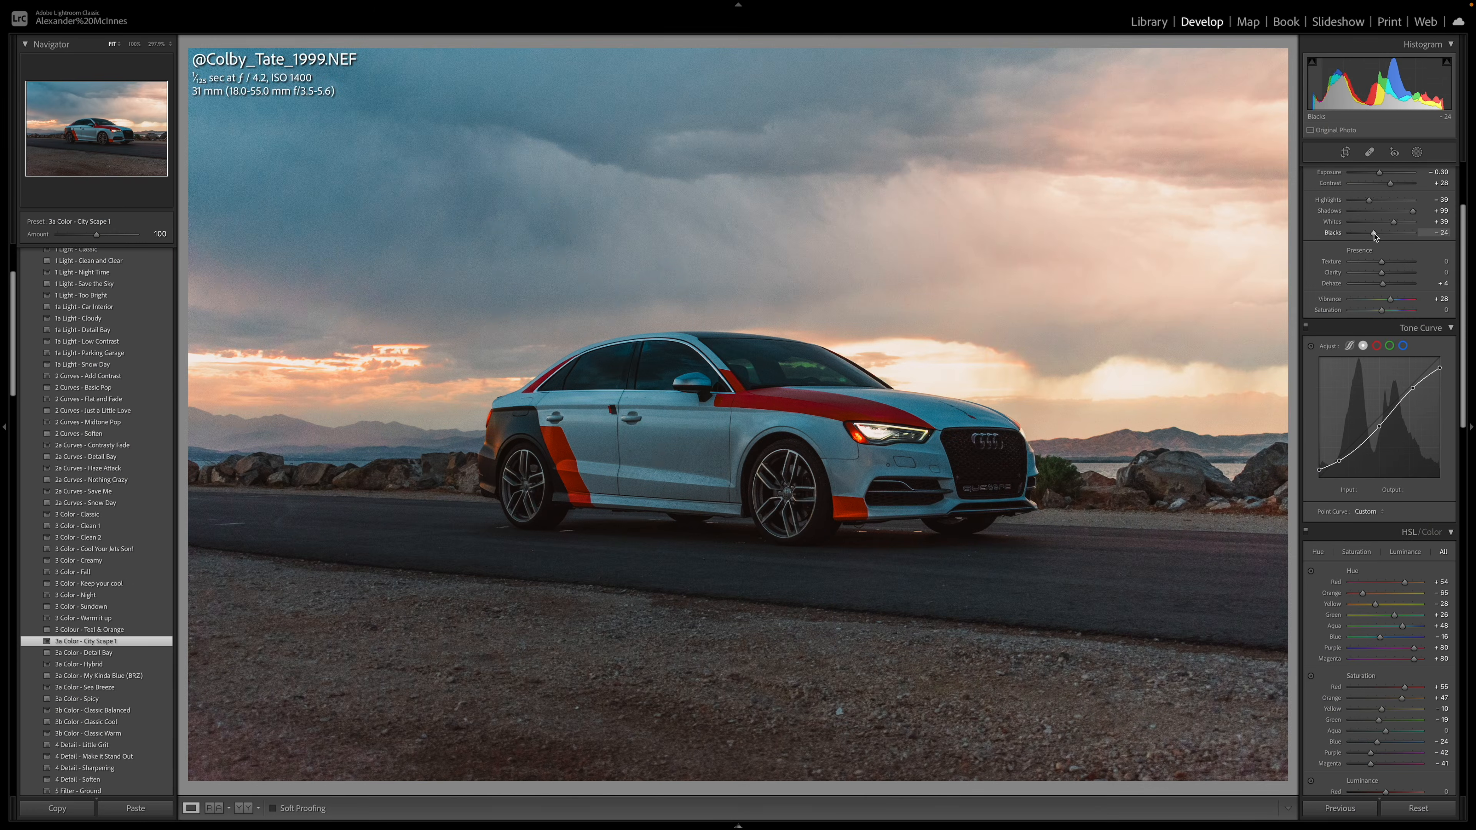
pyautogui.moveTo(1374, 233); pyautogui.dragTo(1375, 235)
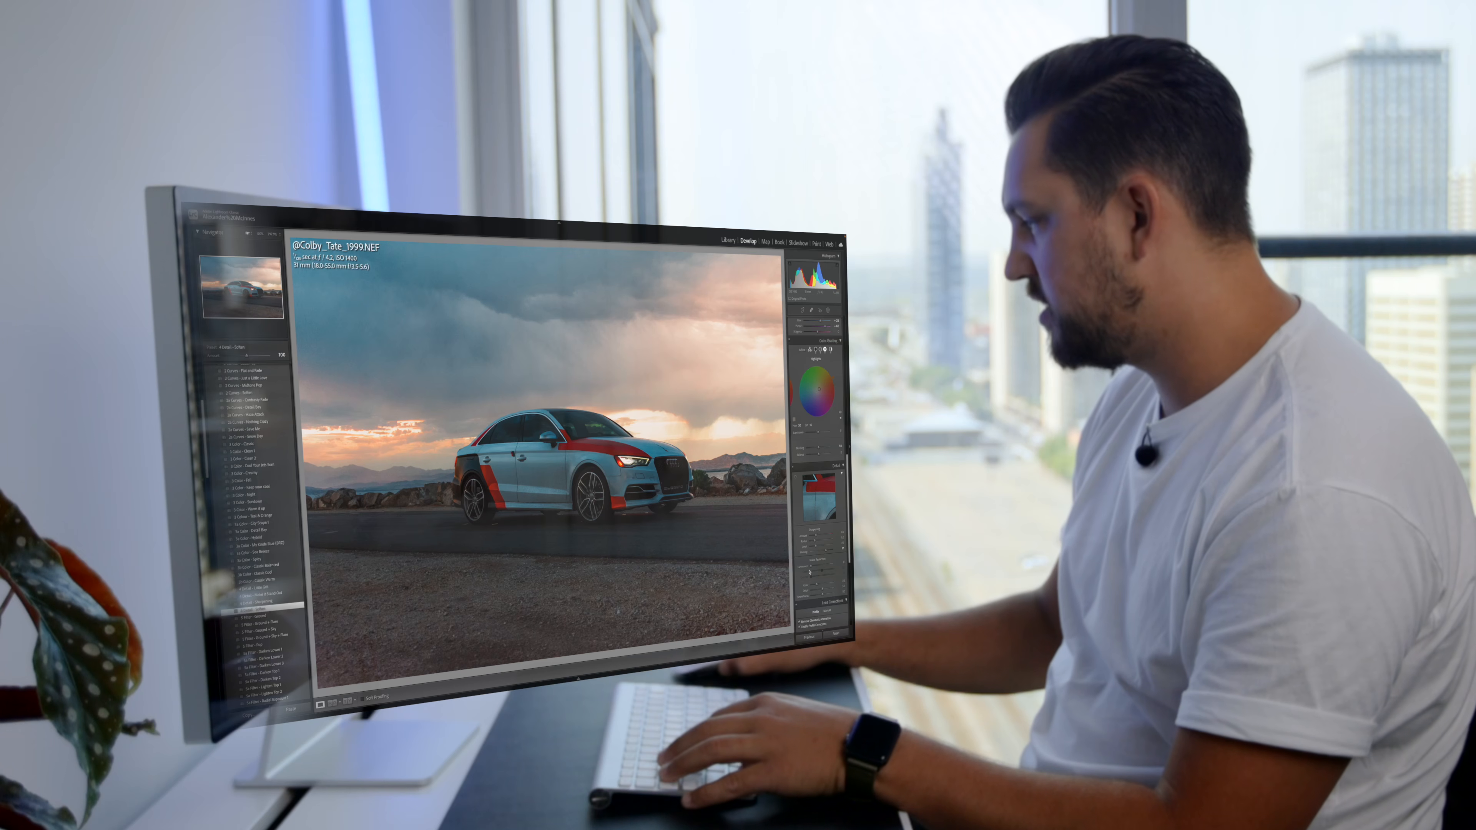
# Step: Apply the "4 Detail - Soften" preset, set luminance noise reduction to 21 and fine-tune the sharpening masking
pyautogui.moveTo(811, 566); pyautogui.dragTo(816, 566)
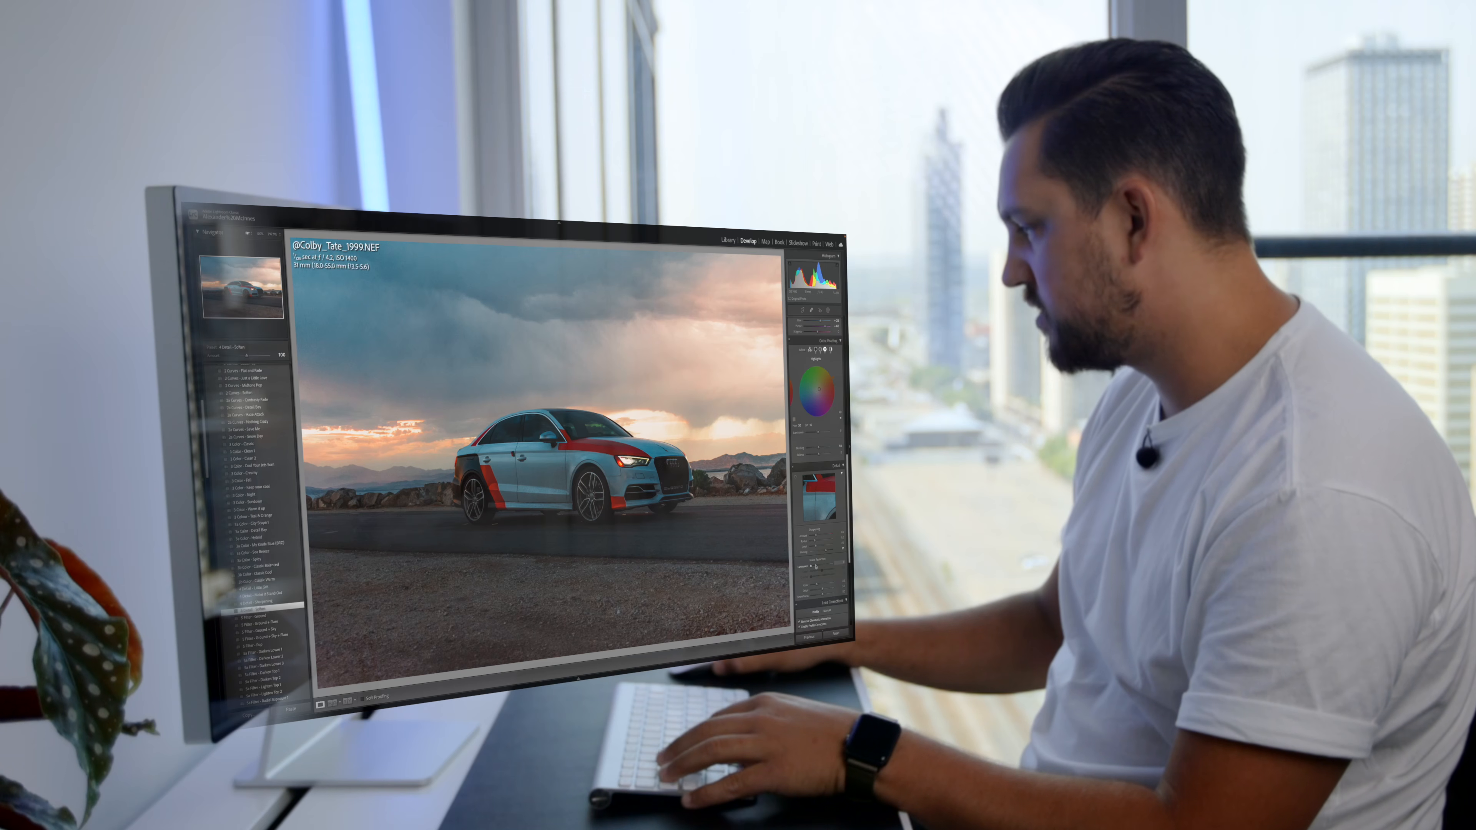
pyautogui.click(521, 473)
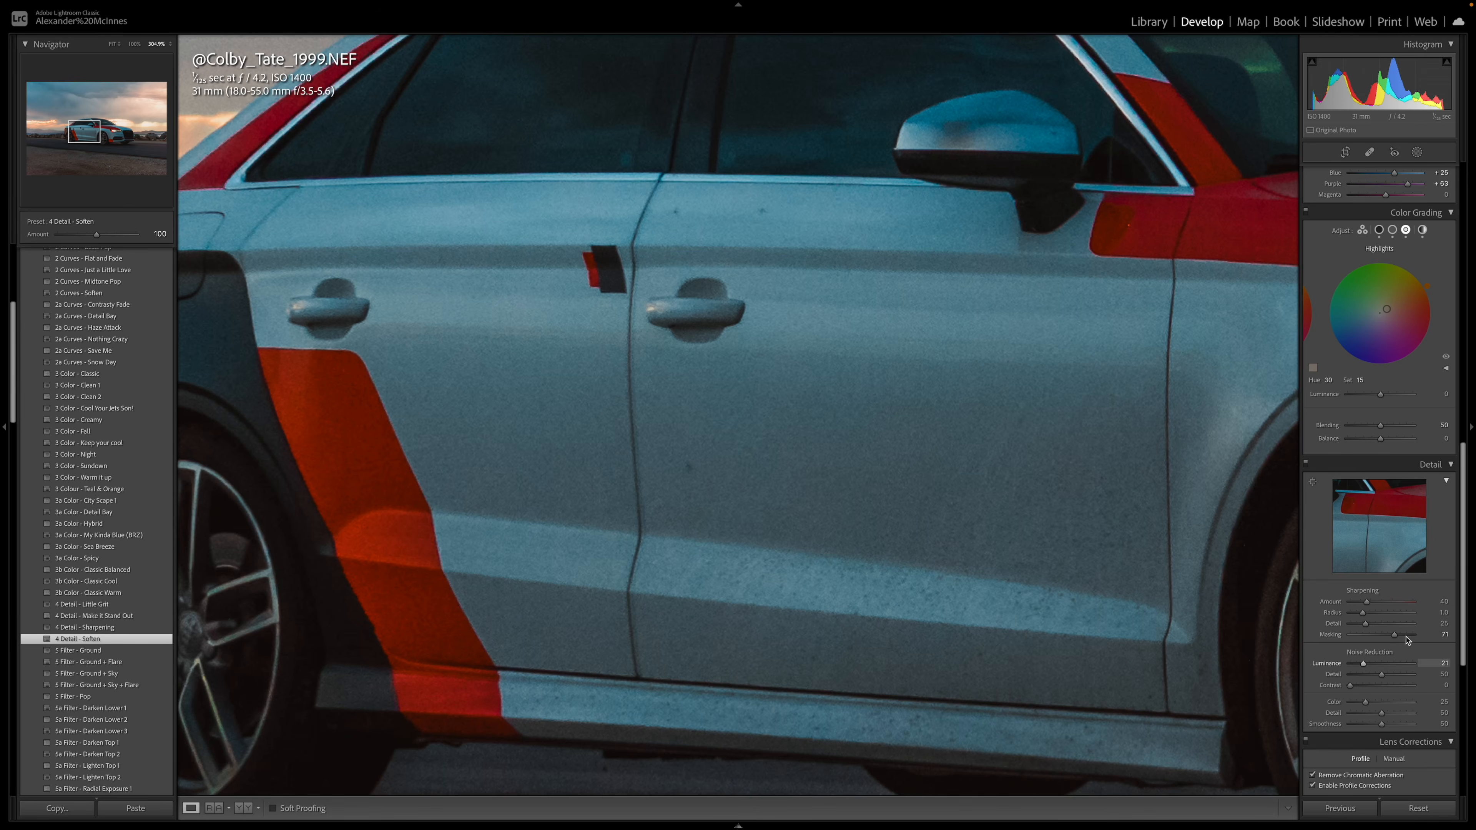
pyautogui.moveTo(1394, 636); pyautogui.dragTo(1399, 637)
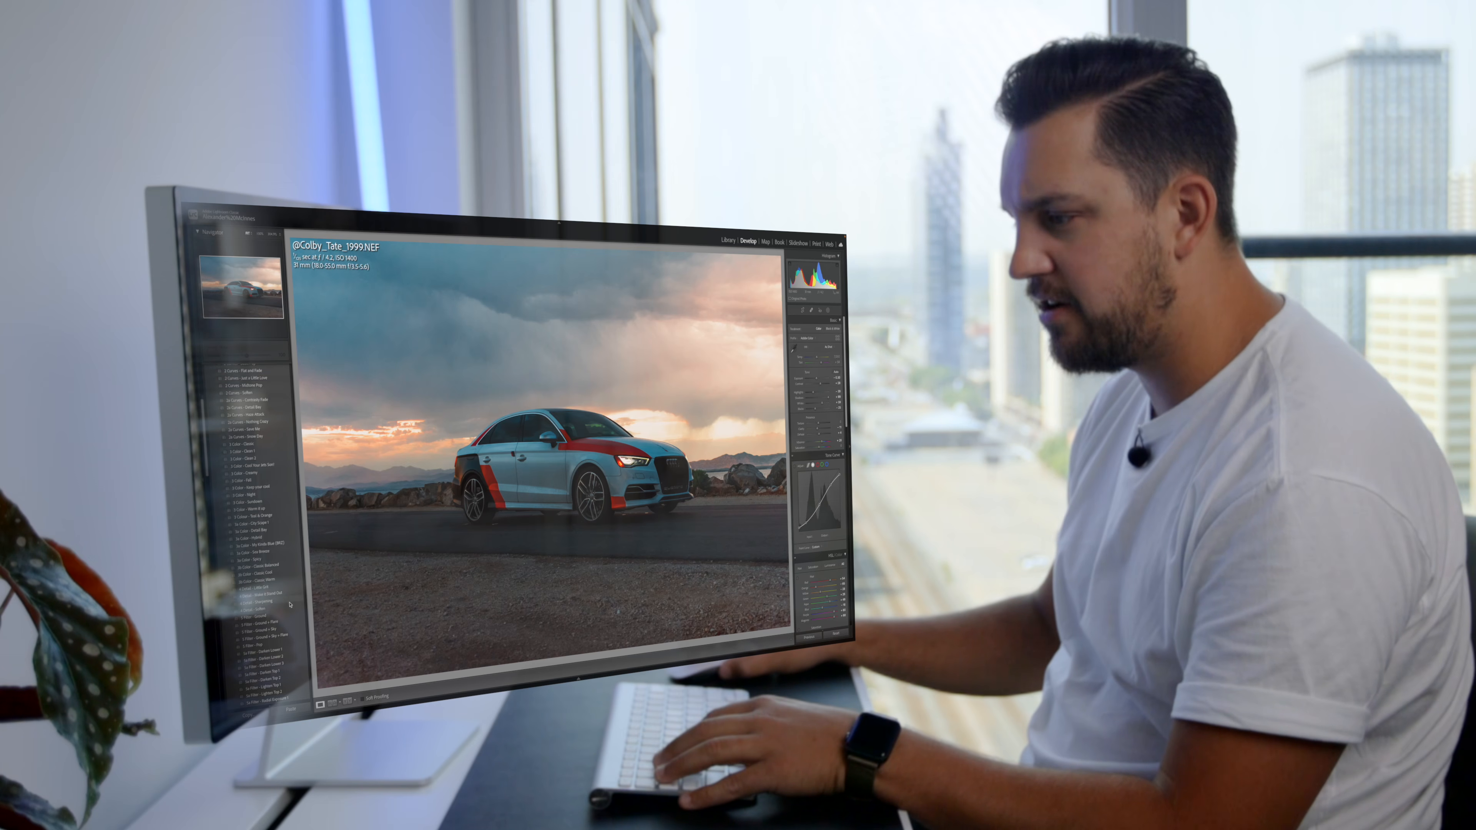
# Step: Apply the "5a Filter - Darken Lower 2", "5a Filter - Darken Top 2" and "5a Filters - Car/Subject" presets to the Audi photo
pyautogui.scroll(-4, 290, 605)
pyautogui.click(278, 578)
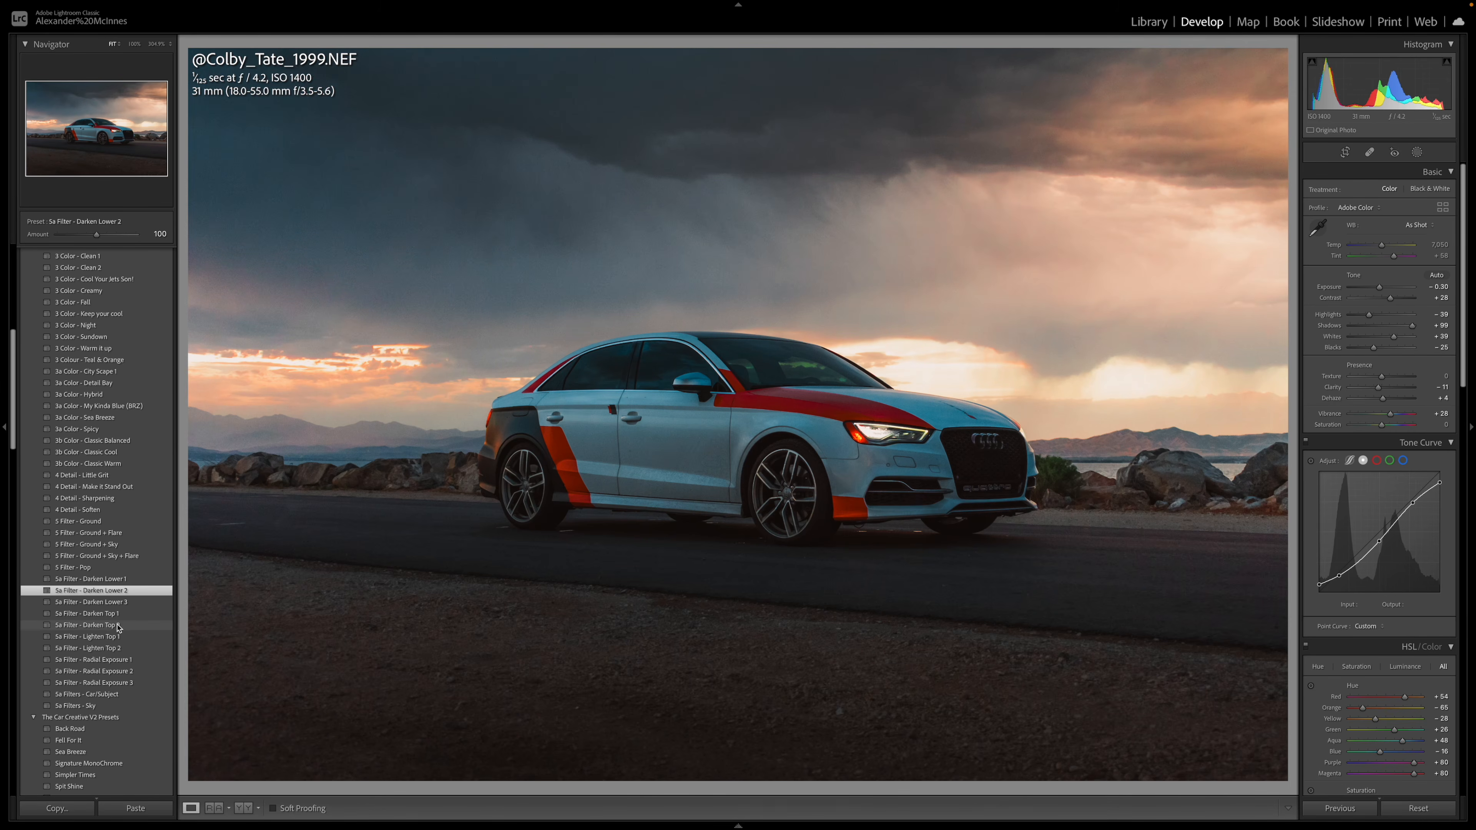
pyautogui.click(88, 625)
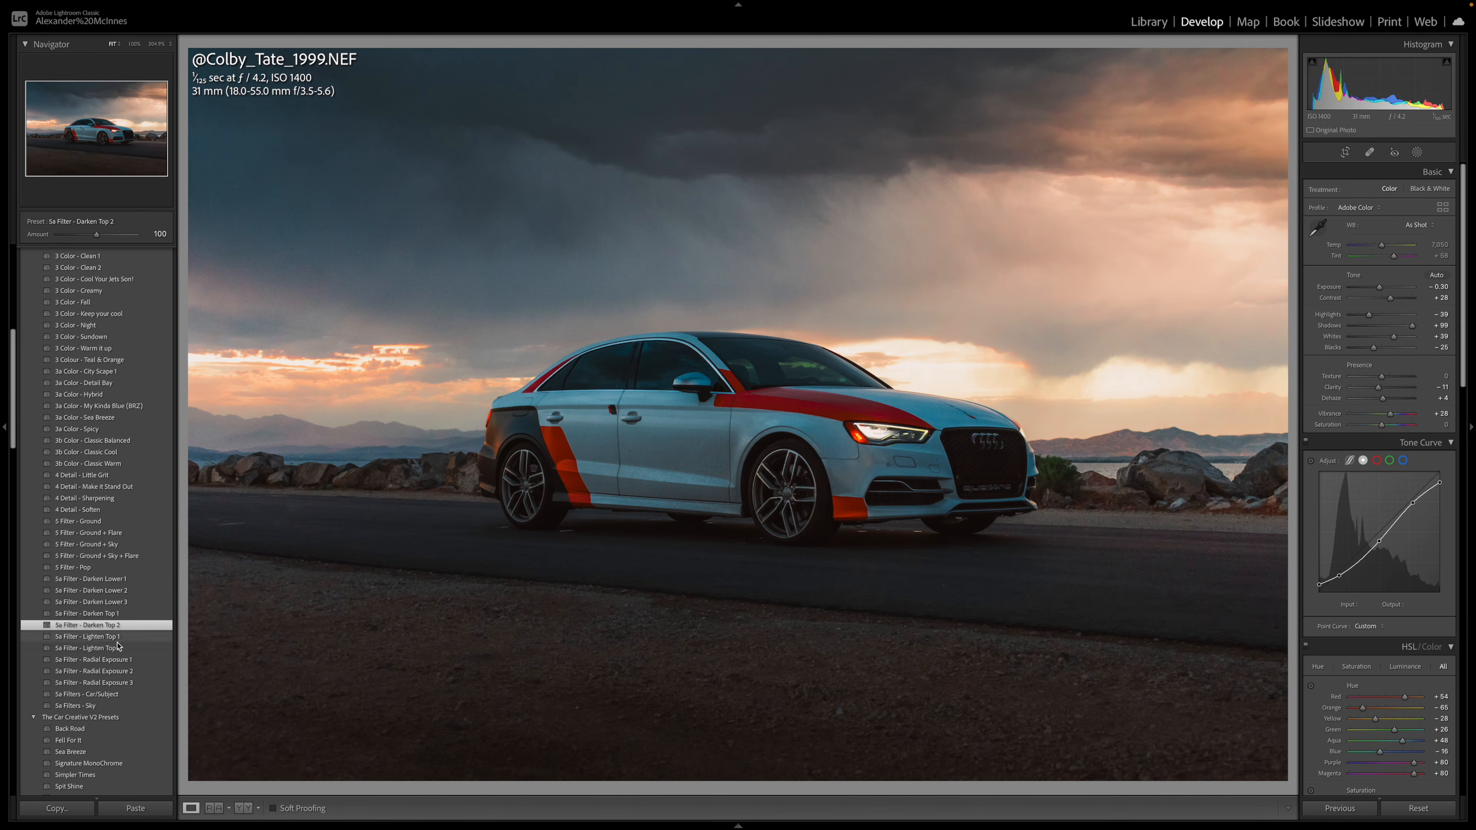
pyautogui.click(87, 694)
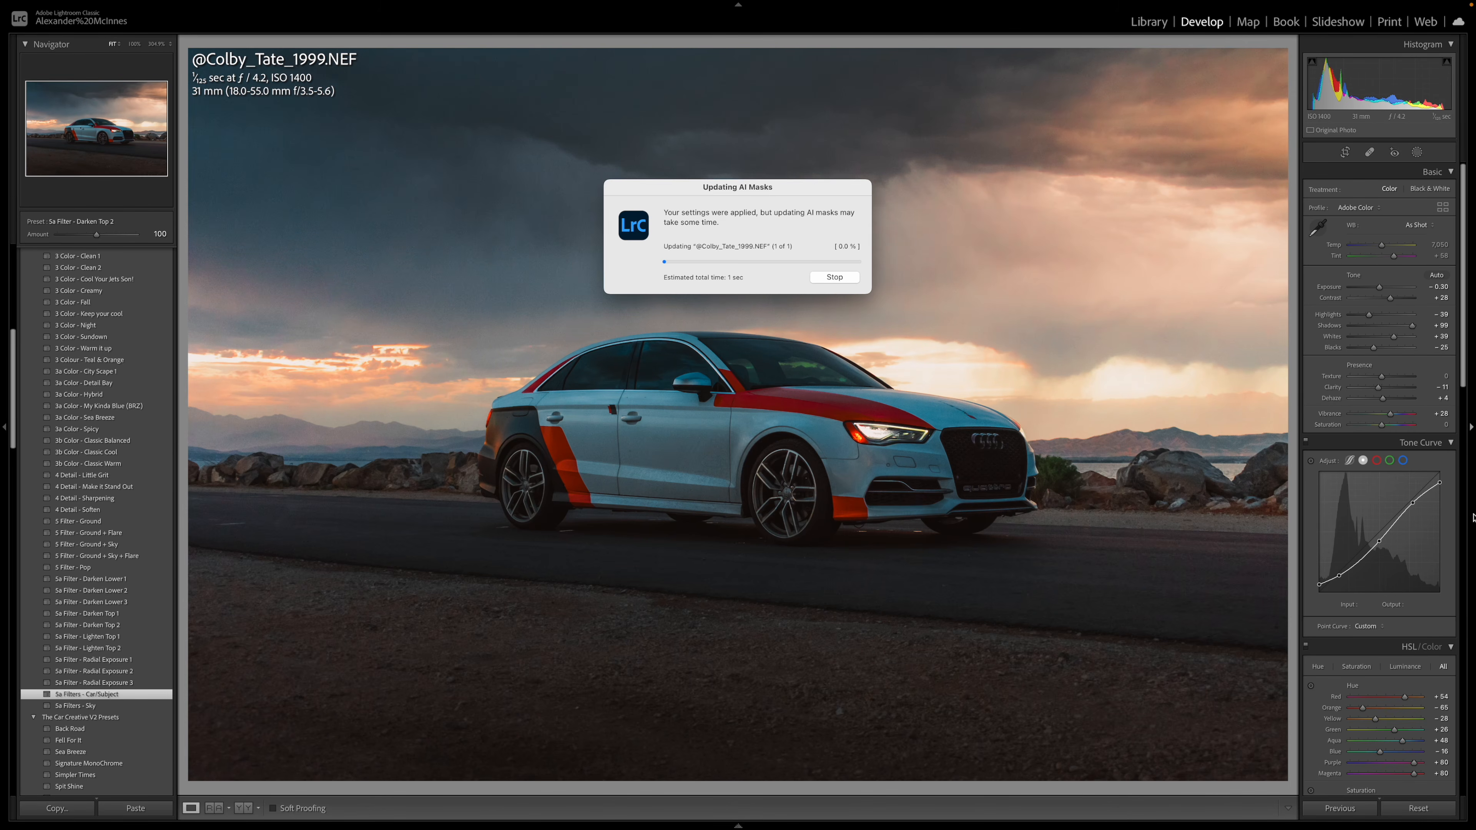
# Step: Set the Car mask's exposure to 0.83 and whites to -68, inspecting the car and sky up close
pyautogui.click(1417, 152)
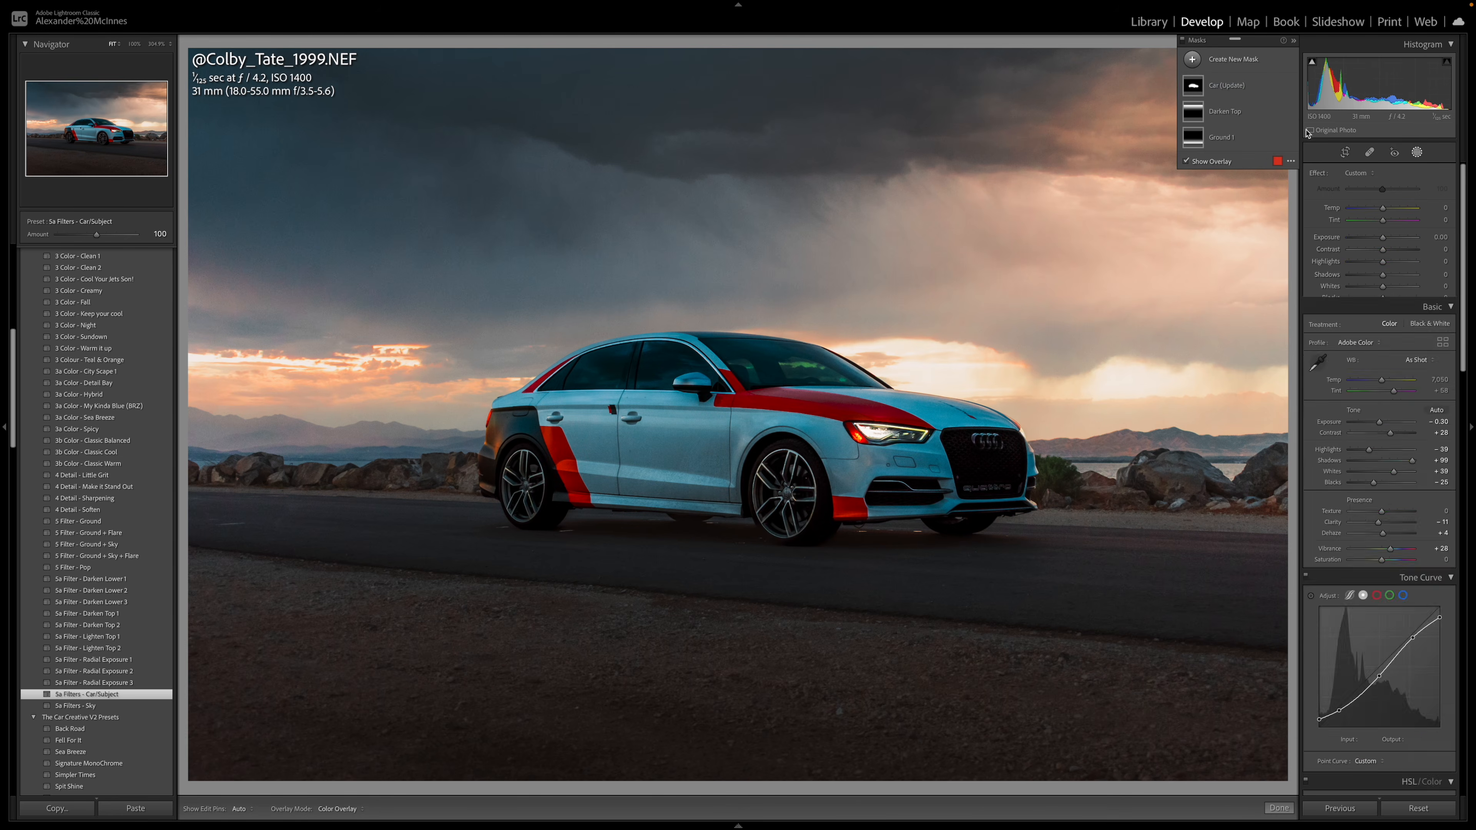
pyautogui.moveTo(1387, 260); pyautogui.dragTo(1388, 257)
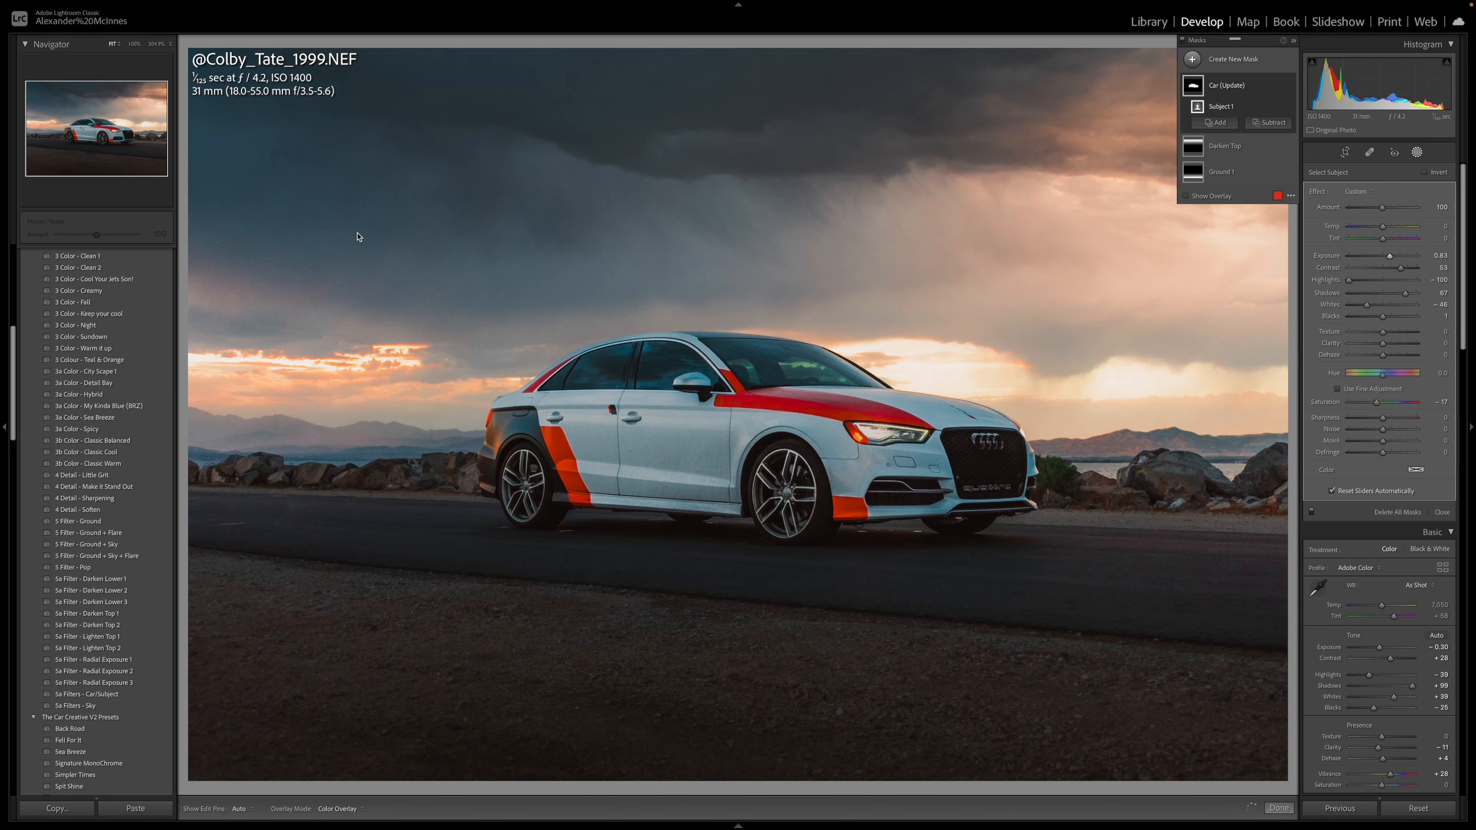
pyautogui.click(100, 128)
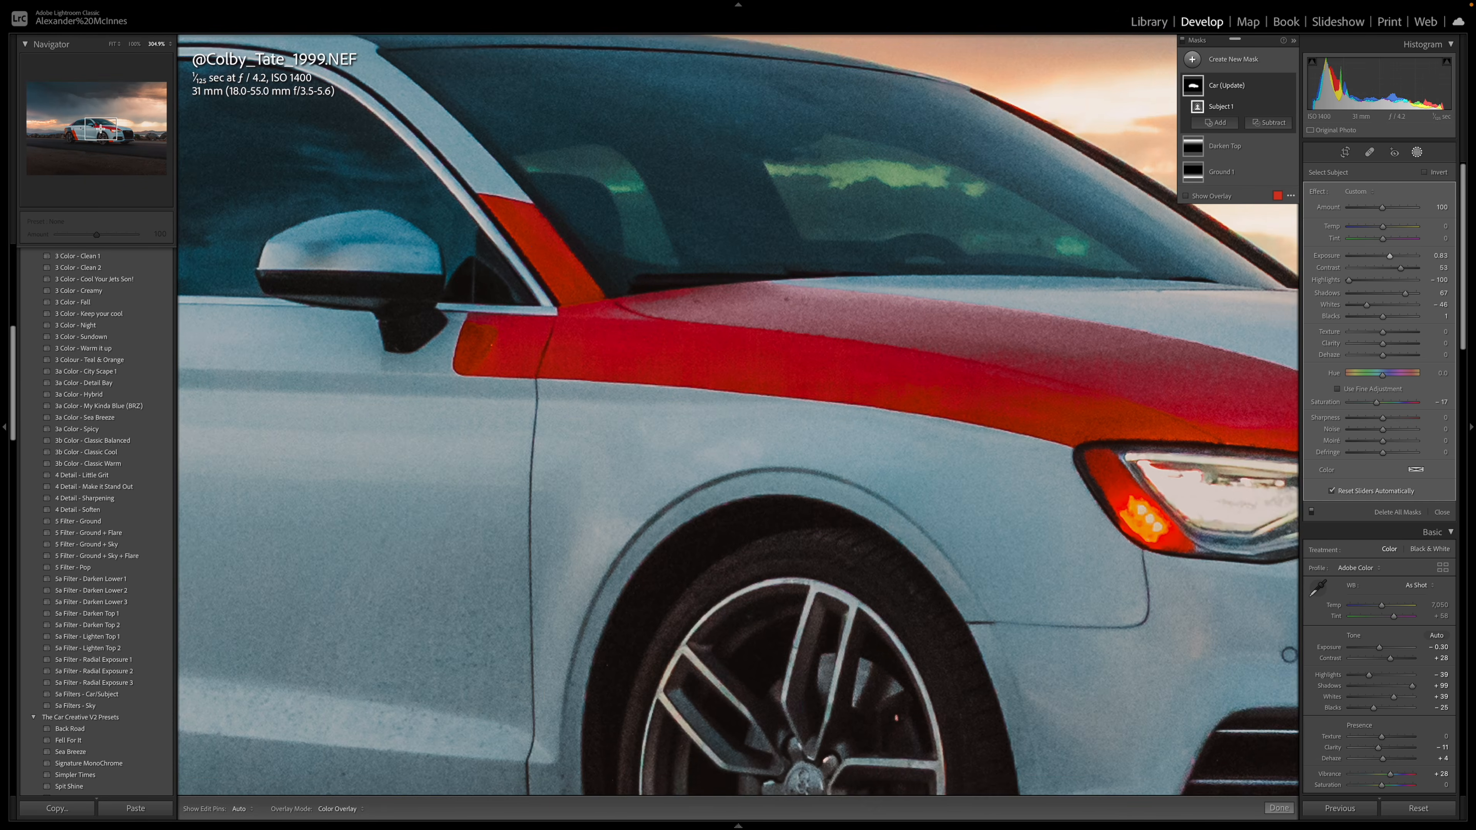
pyautogui.moveTo(100, 128); pyautogui.dragTo(71, 111)
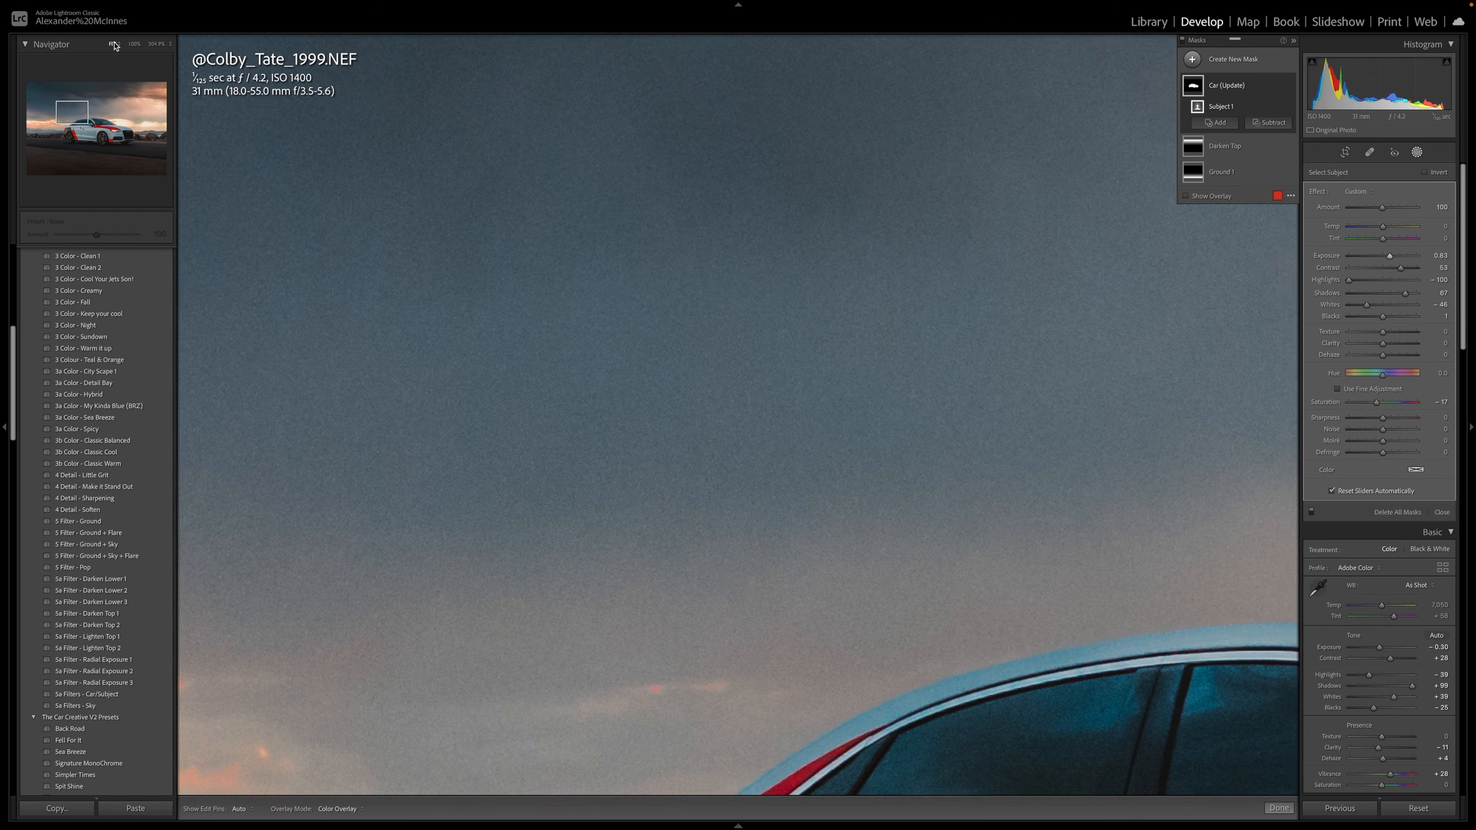
pyautogui.click(113, 44)
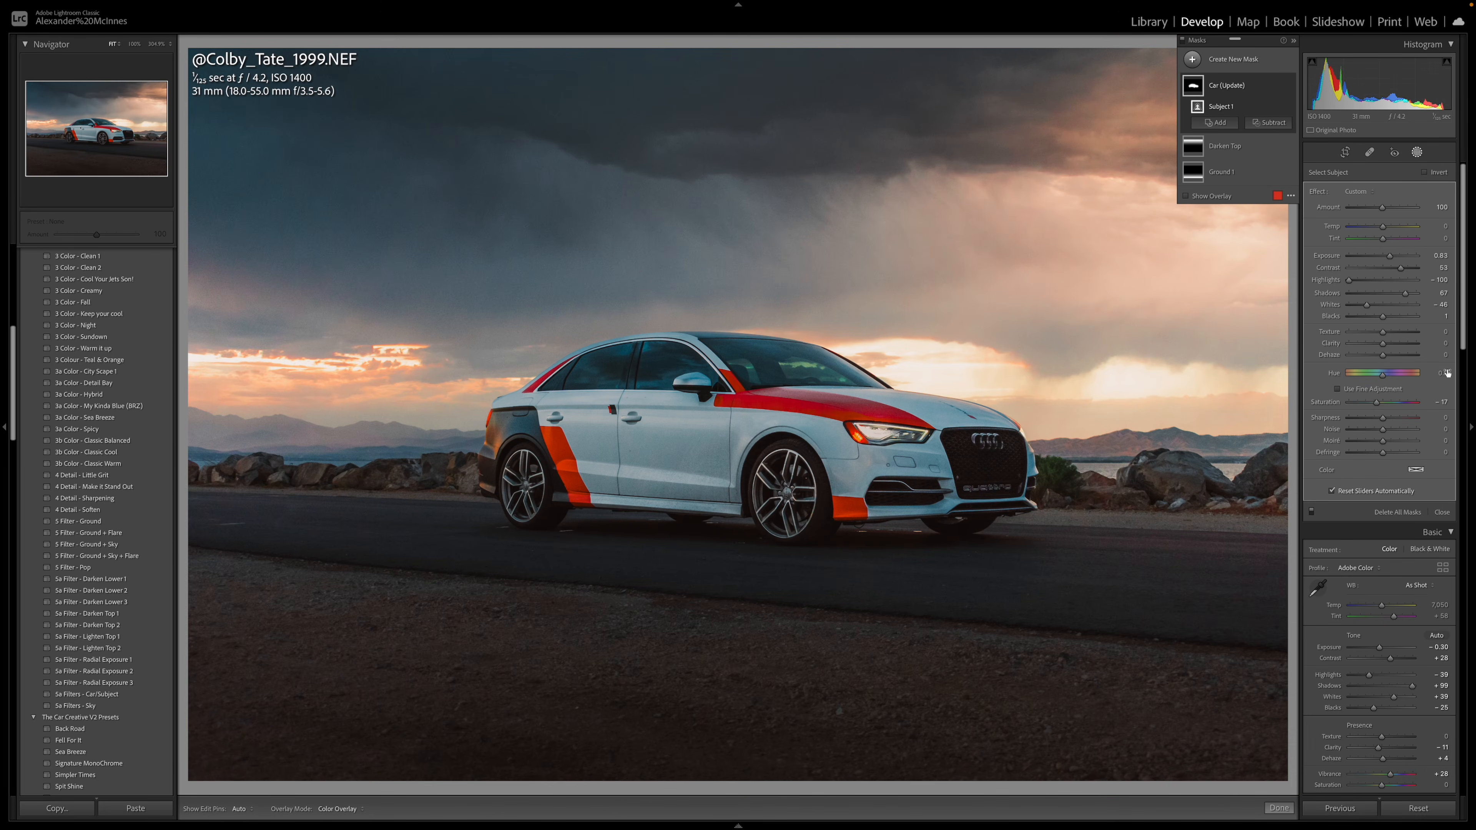
pyautogui.moveTo(1365, 308); pyautogui.dragTo(1360, 306)
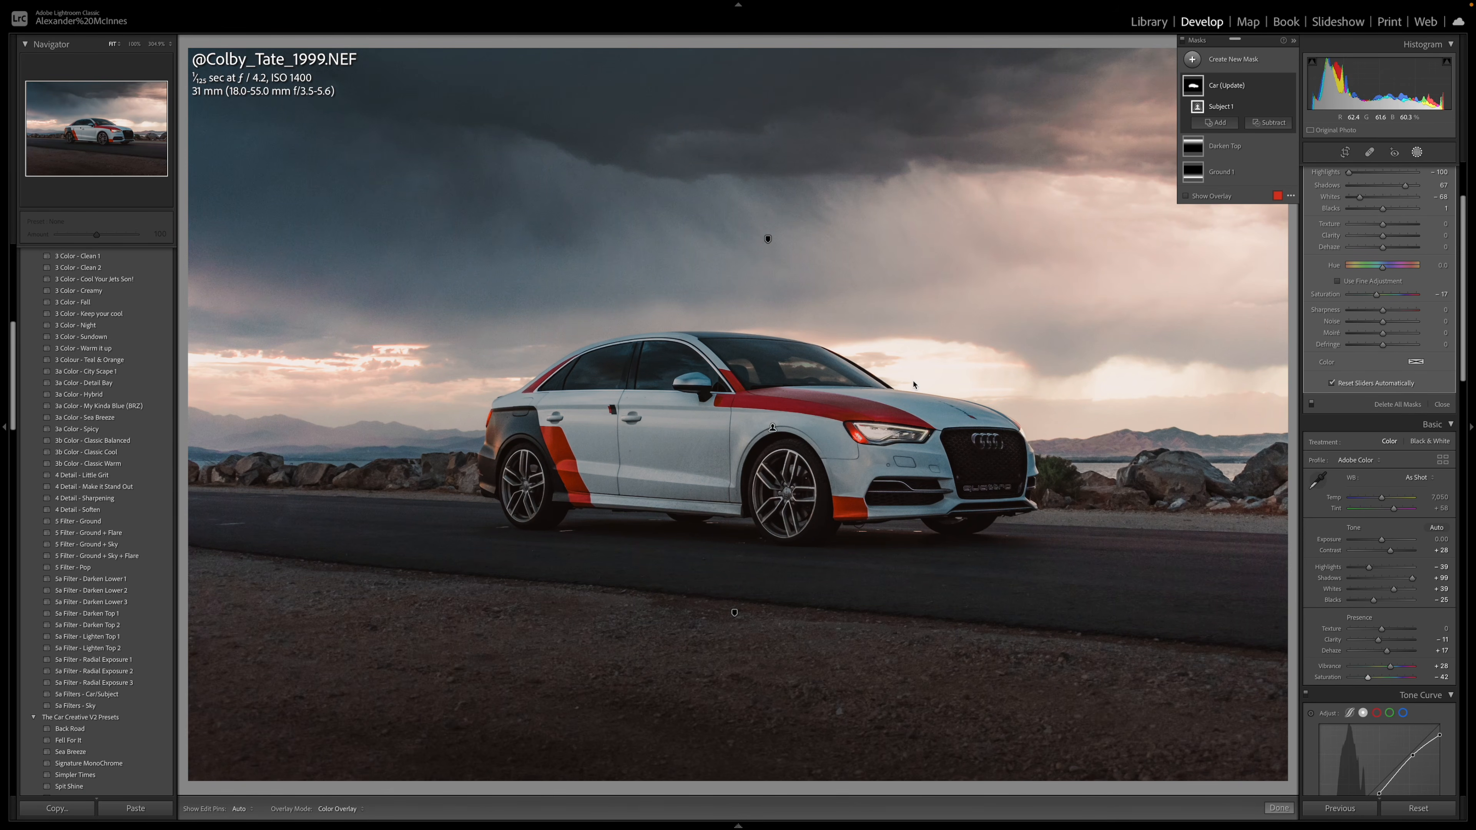
# Step: Add a sky selection mask, and subtract the selected subject from the "Ground 1" linear gradient mask
pyautogui.click(1235, 61)
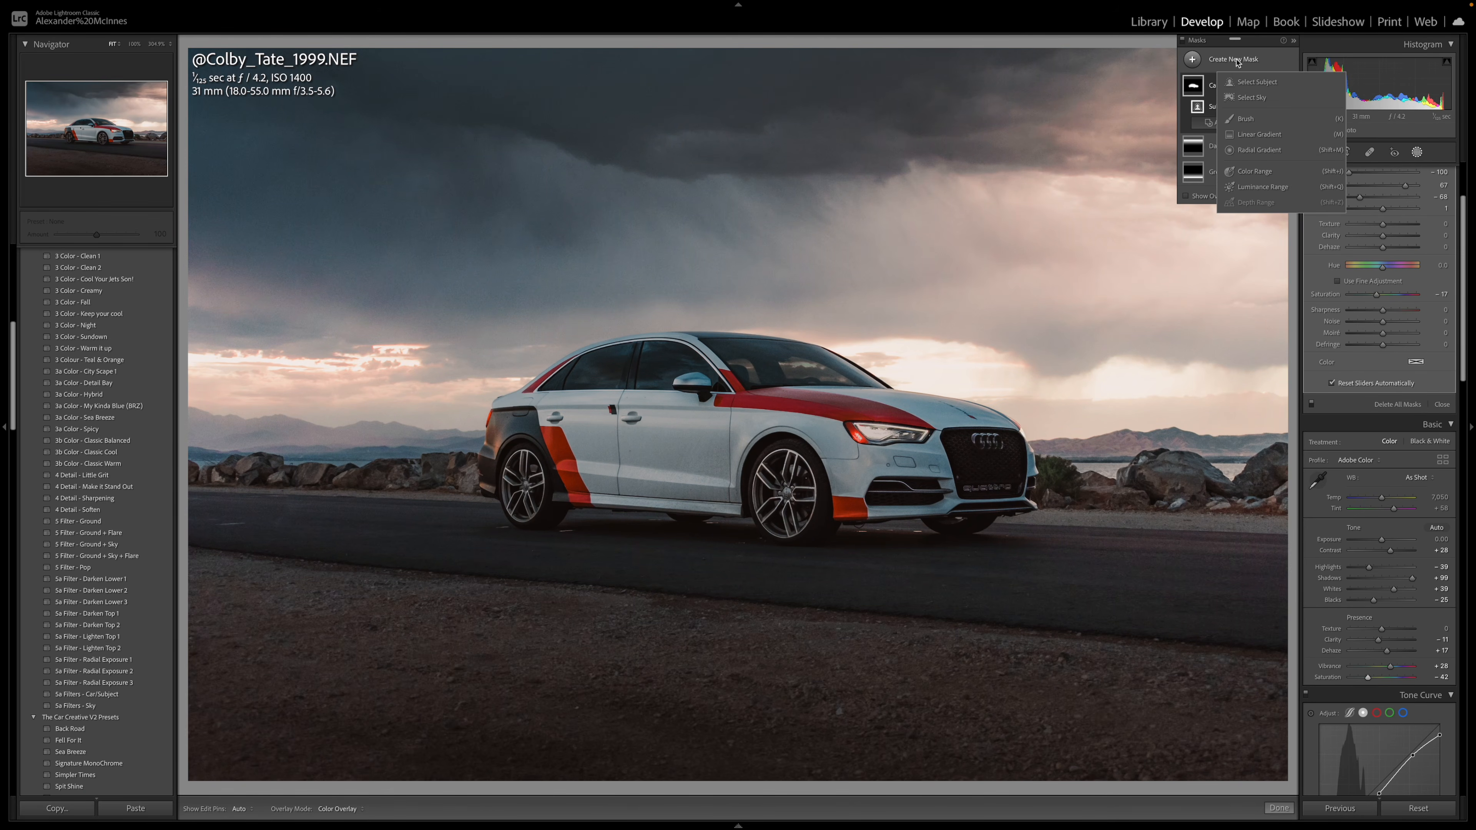
pyautogui.click(1241, 97)
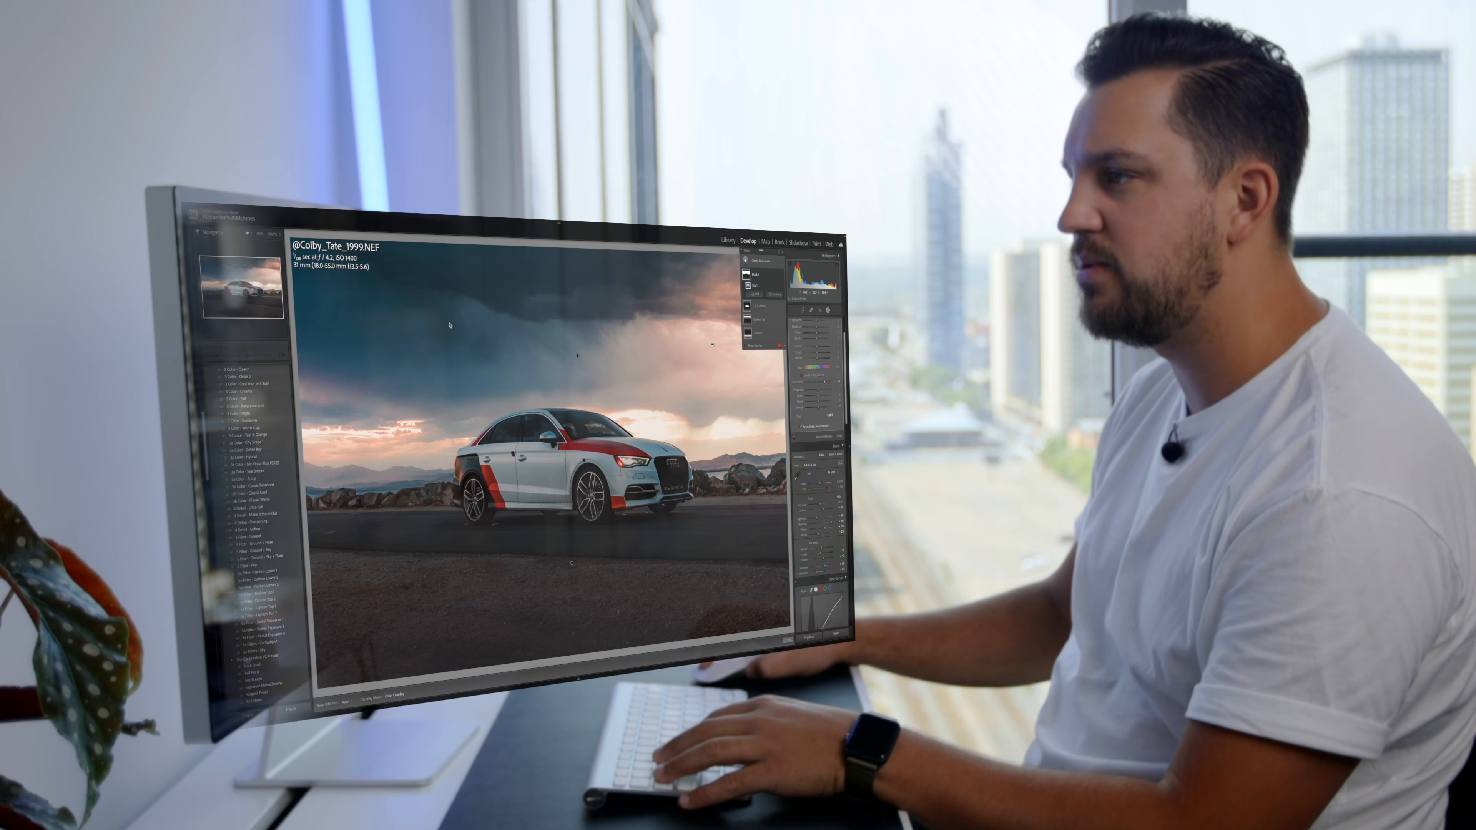
pyautogui.click(759, 333)
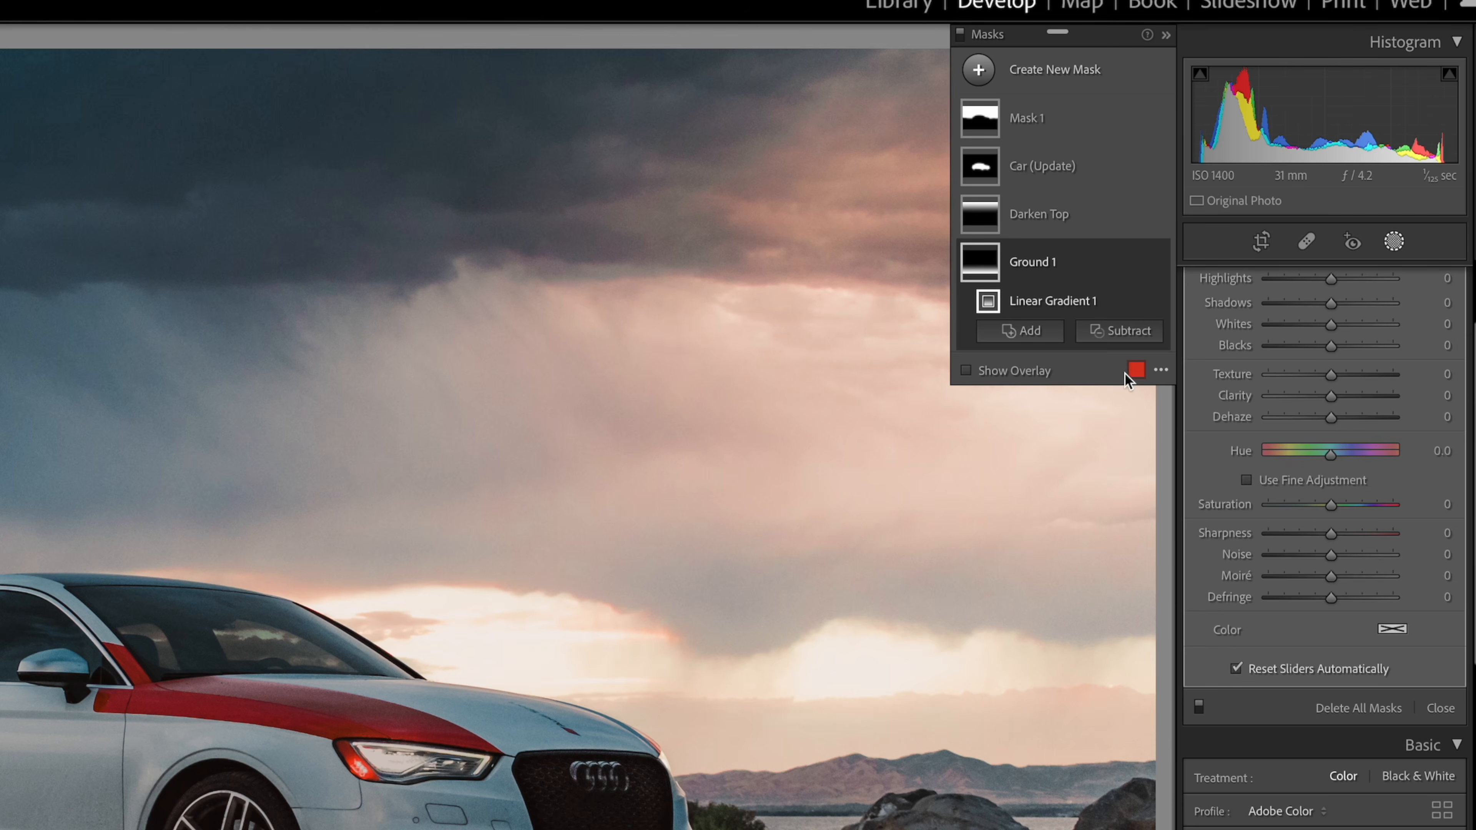
pyautogui.click(1121, 330)
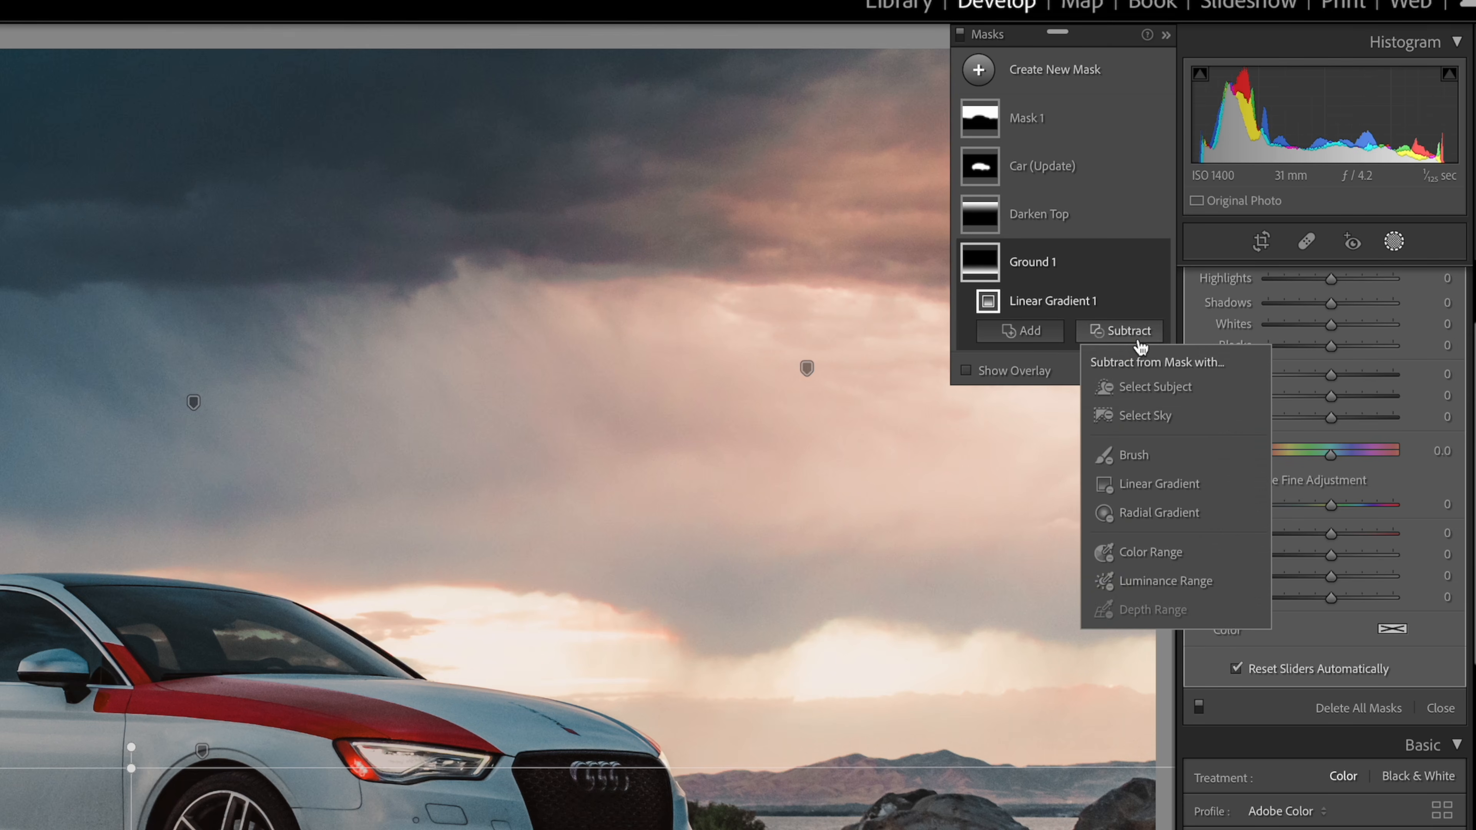
pyautogui.click(1150, 387)
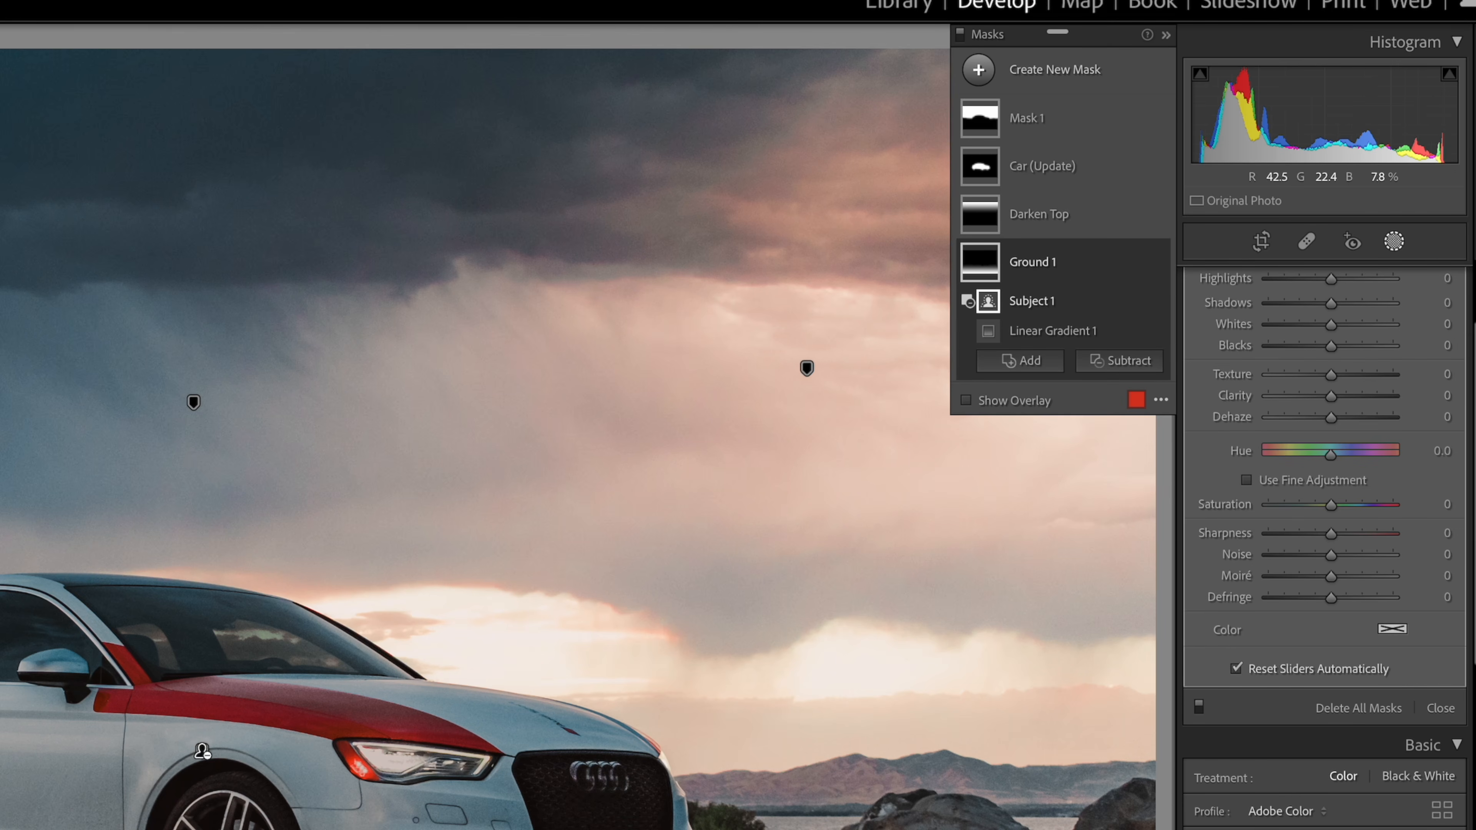
pyautogui.click(734, 612)
pyautogui.moveTo(781, 612); pyautogui.dragTo(789, 617)
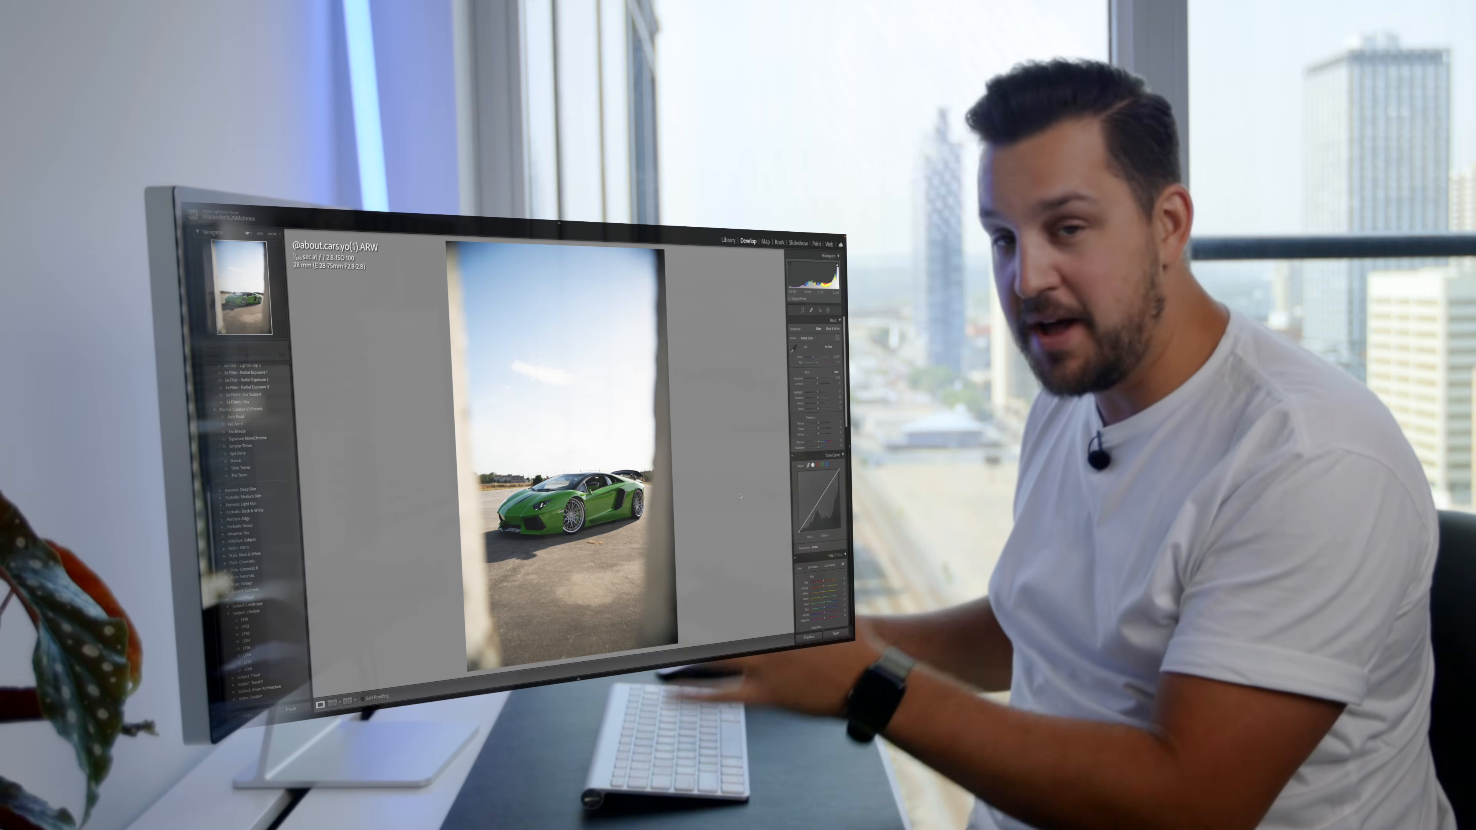
# Step: Straighten the green Lamborghini photo with a crop rotated by about -2 degrees
pyautogui.press('r')
pyautogui.moveTo(719, 490); pyautogui.dragTo(721, 486)
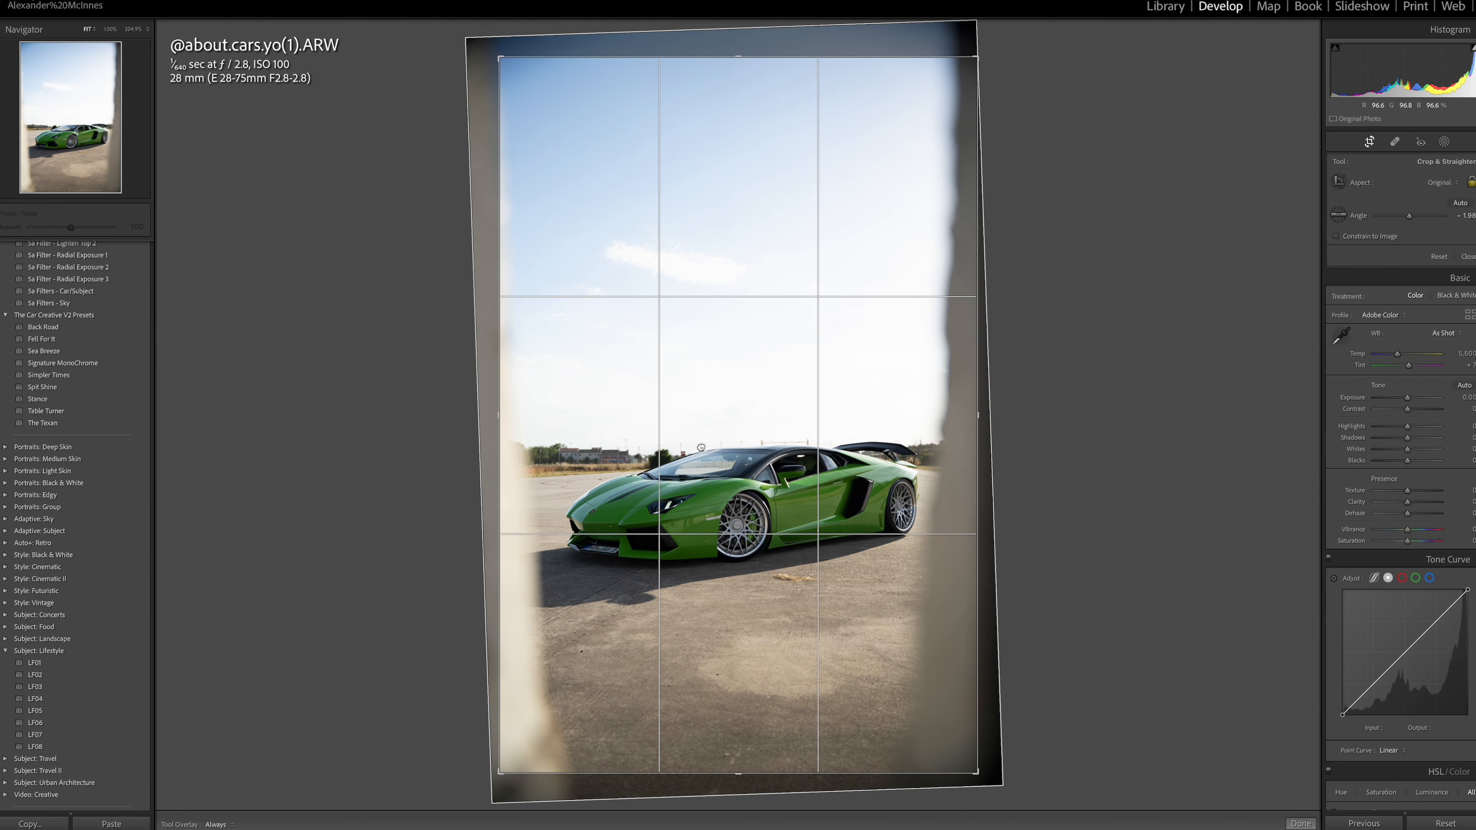
pyautogui.press('Return')
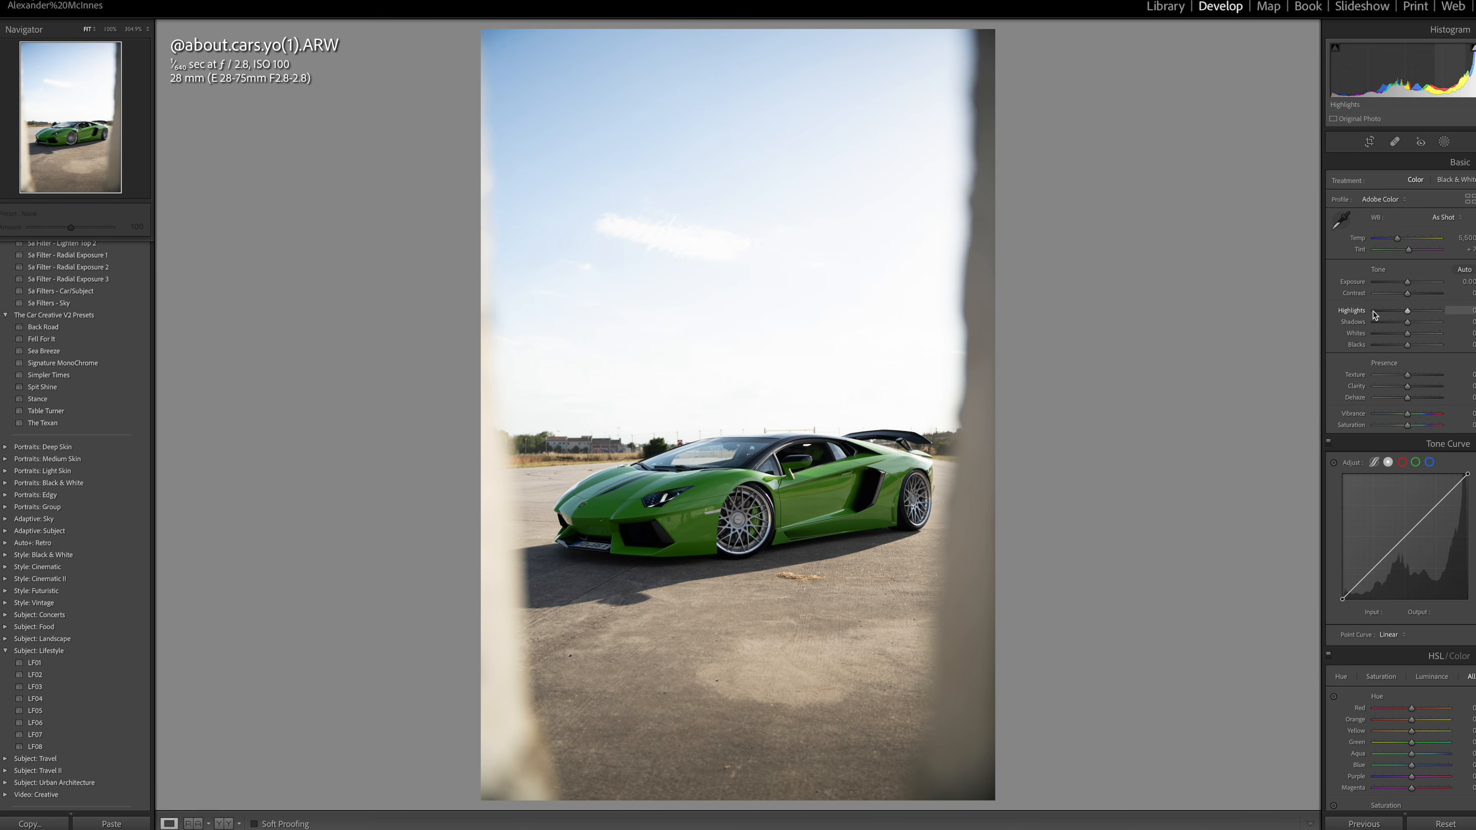
# Step: Set highlights to -100, shadows to +43 and vibrance to +14, and slightly lower the blacks of the Lamborghini photo
pyautogui.moveTo(1376, 311); pyautogui.dragTo(1419, 324)
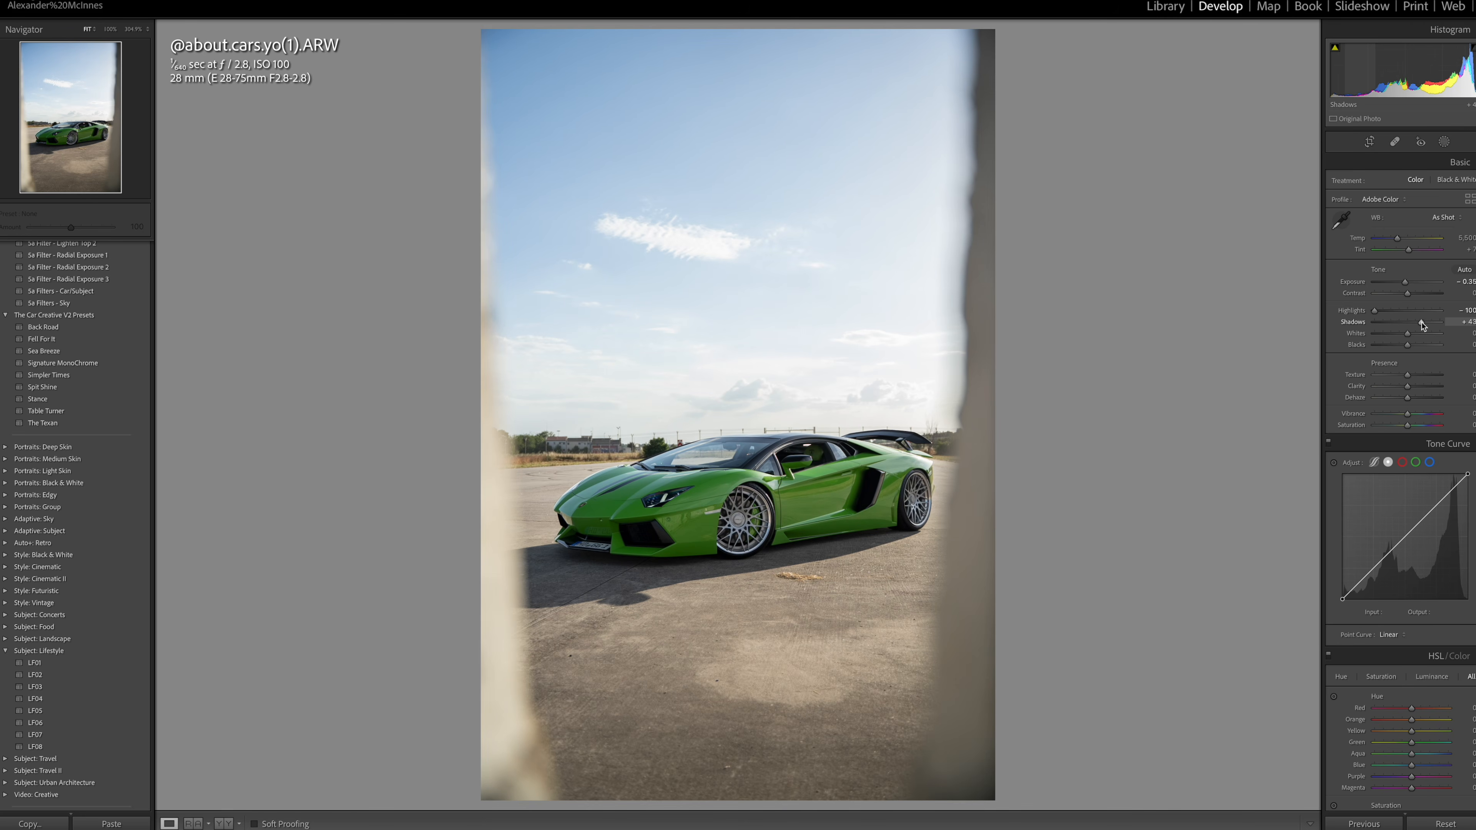
pyautogui.moveTo(1407, 345); pyautogui.dragTo(1405, 348)
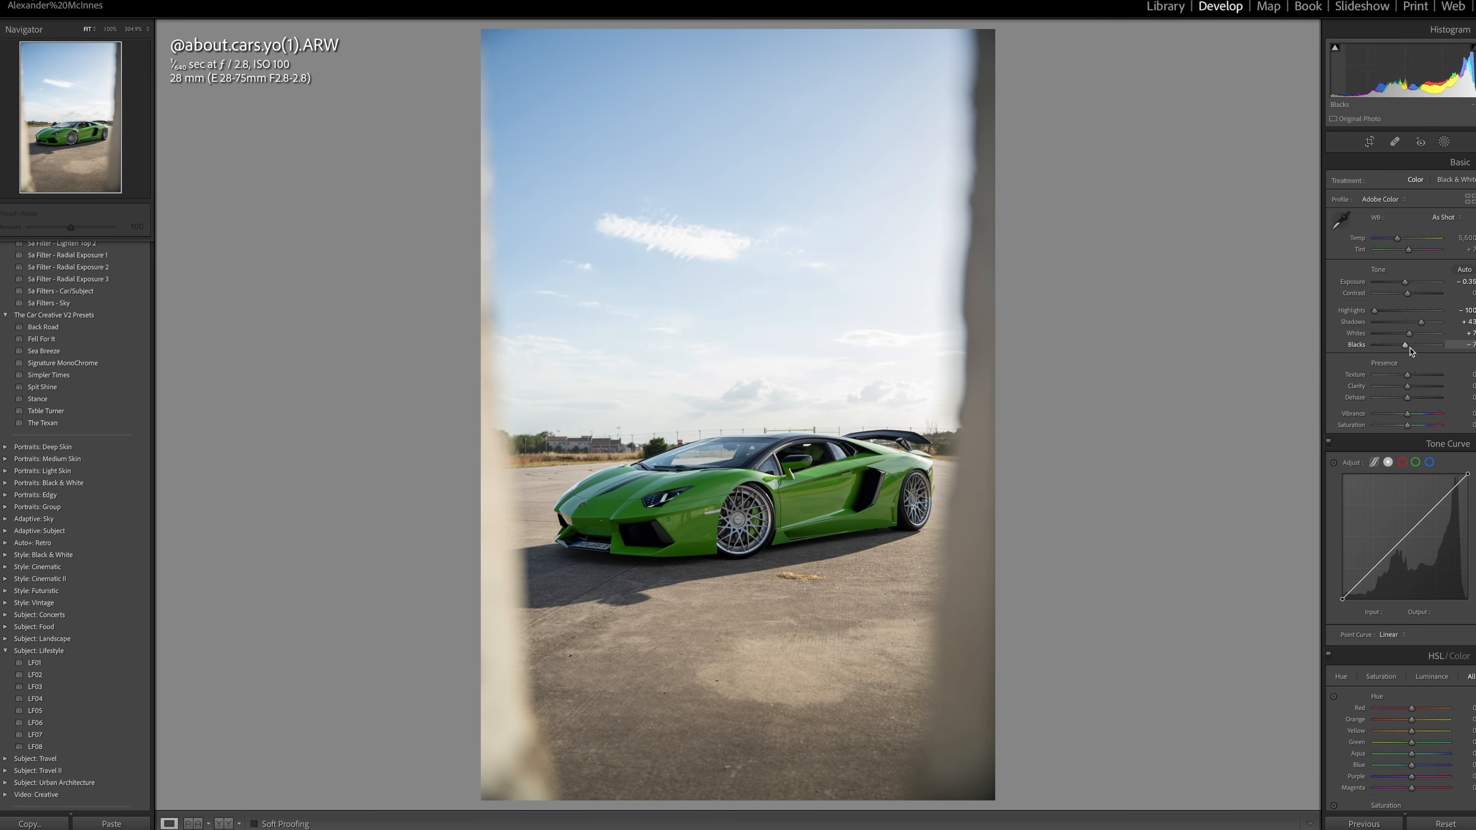
pyautogui.moveTo(1413, 419); pyautogui.dragTo(1414, 420)
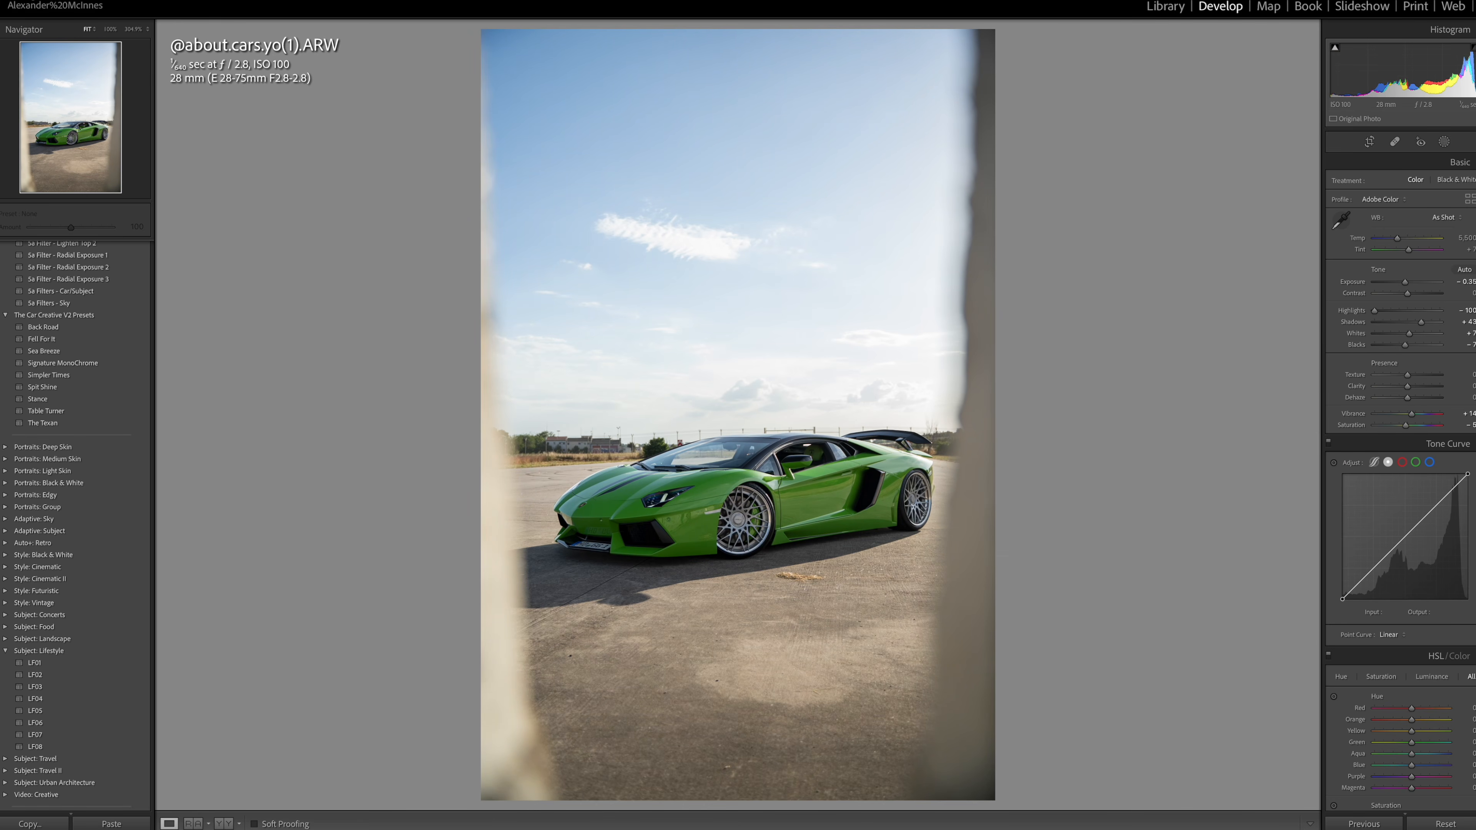
# Step: Shape the Lamborghini photo's tone curve with highlight, midtone and shadow points, pulling down the highlights
pyautogui.scroll(-5, 1446, 666)
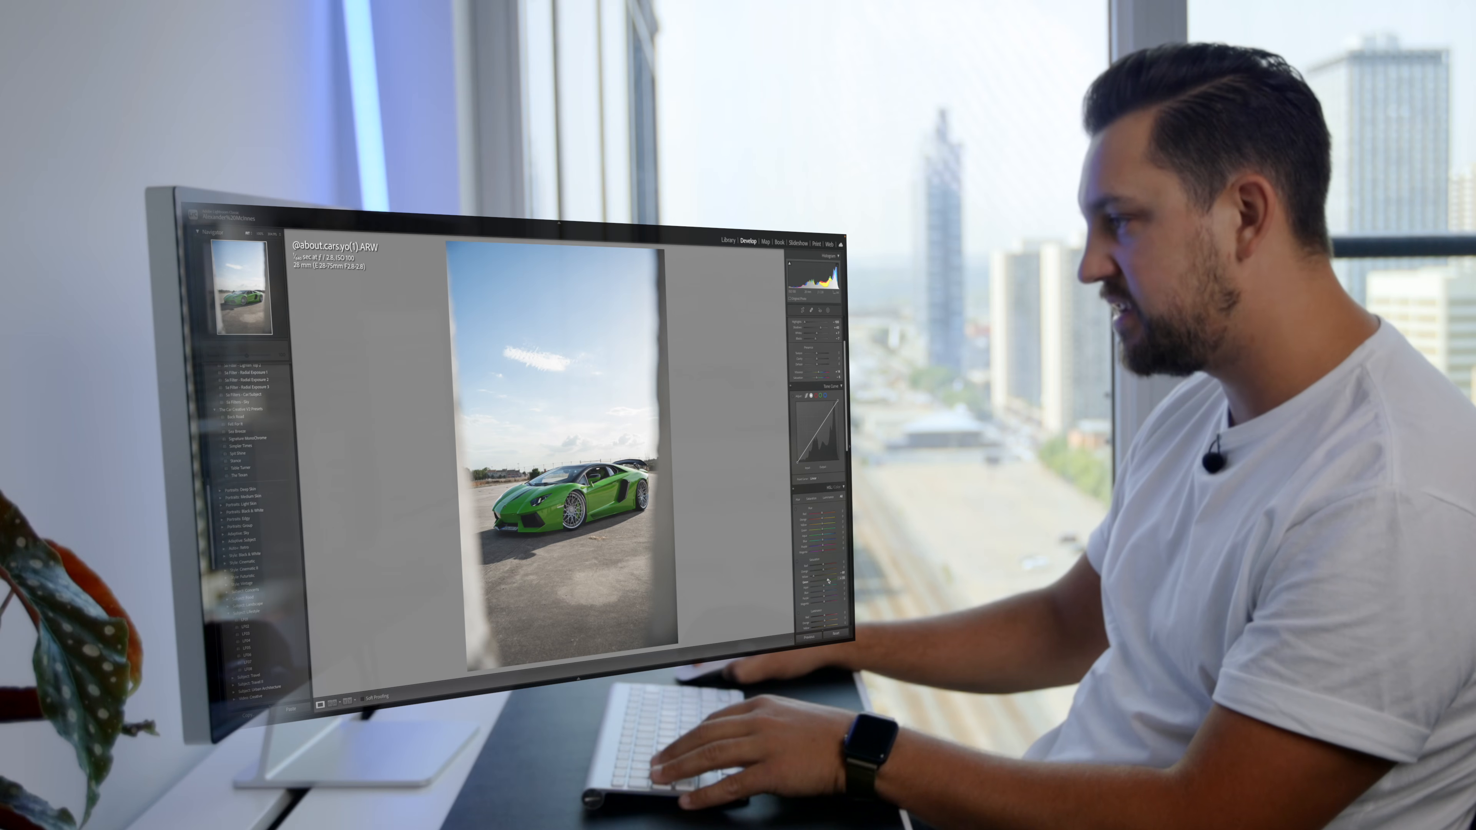
pyautogui.scroll(-3, 837, 575)
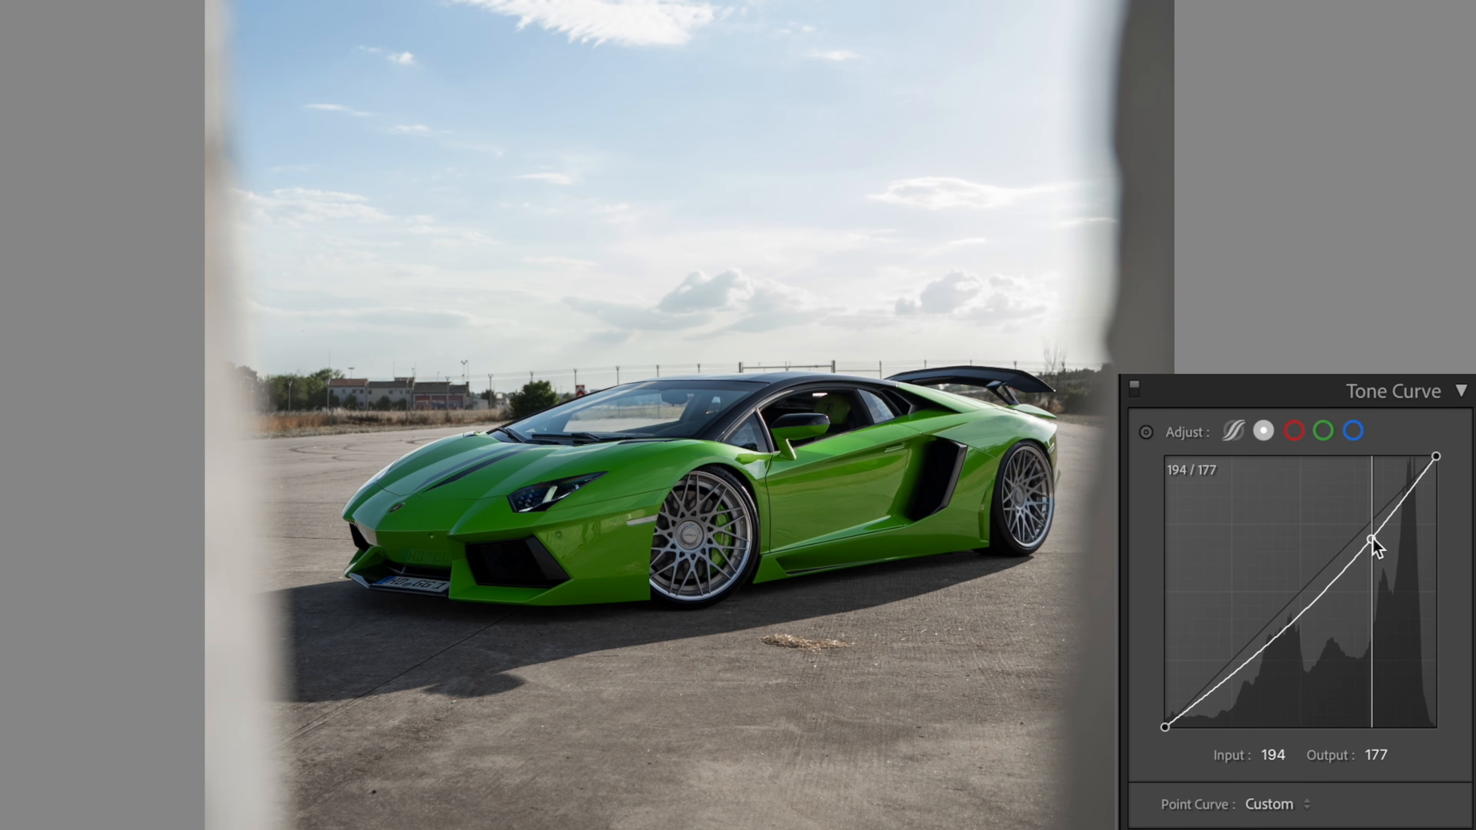
pyautogui.moveTo(1373, 539); pyautogui.dragTo(1369, 541)
pyautogui.moveTo(1300, 619); pyautogui.dragTo(1299, 587)
pyautogui.moveTo(1201, 687); pyautogui.dragTo(1208, 698)
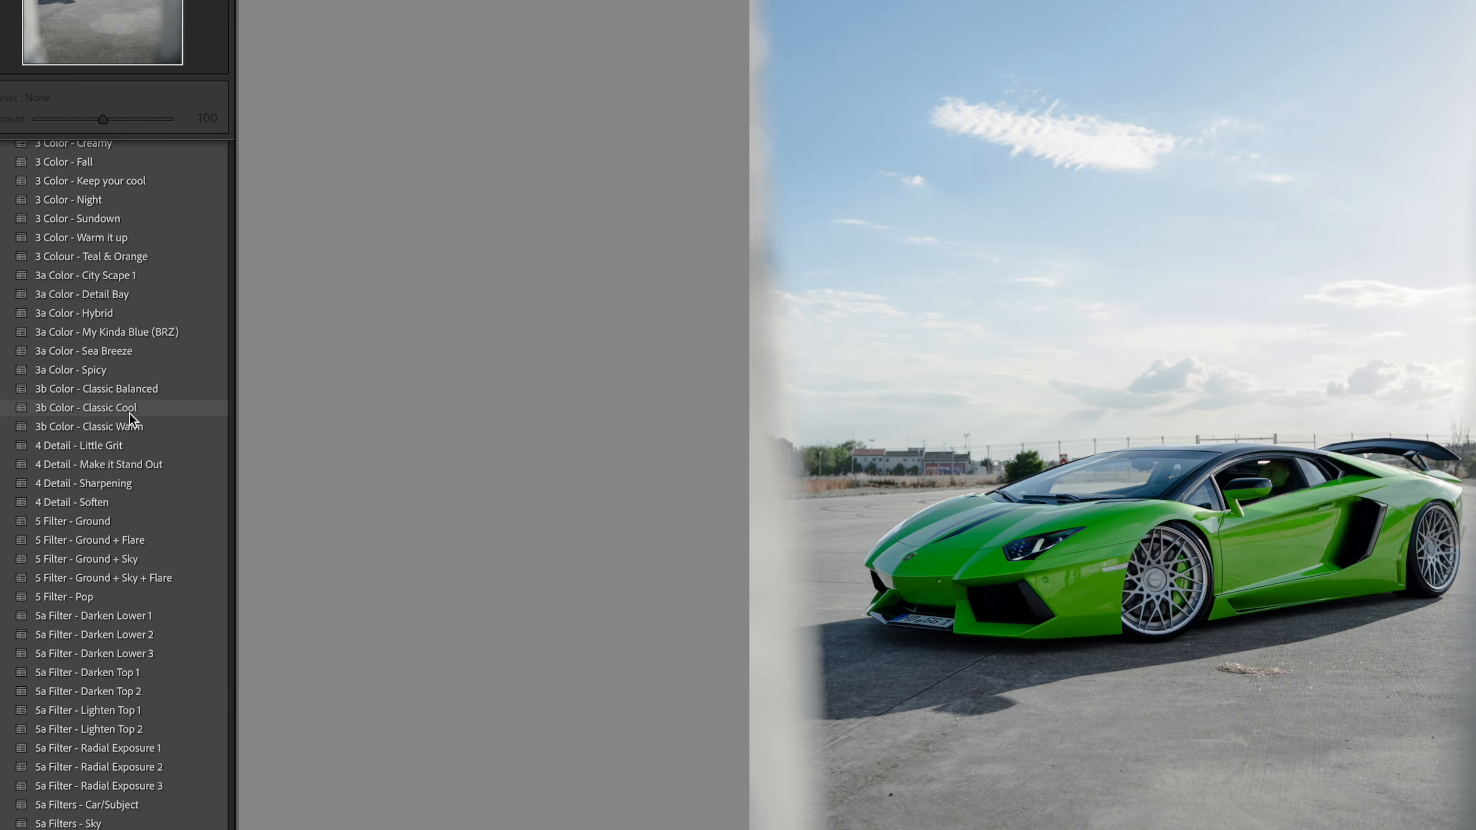
# Step: Apply the "Classic Warm", "Make it Stand Out", "Darken Lower 1", "Darken Top 2" and "Car/Subject" toolbox presets to the Lamborghini photo
pyautogui.click(131, 428)
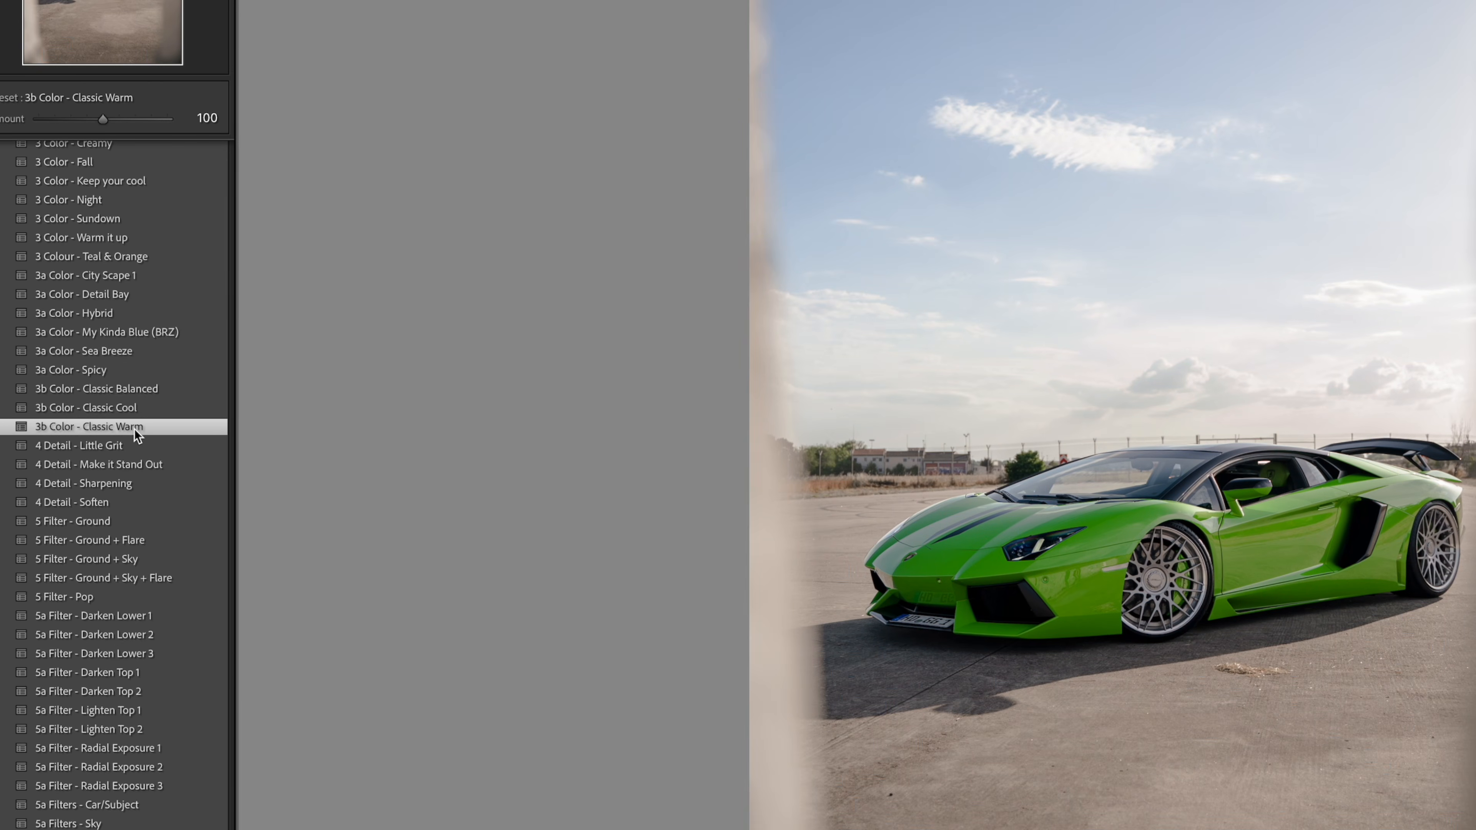
pyautogui.click(133, 468)
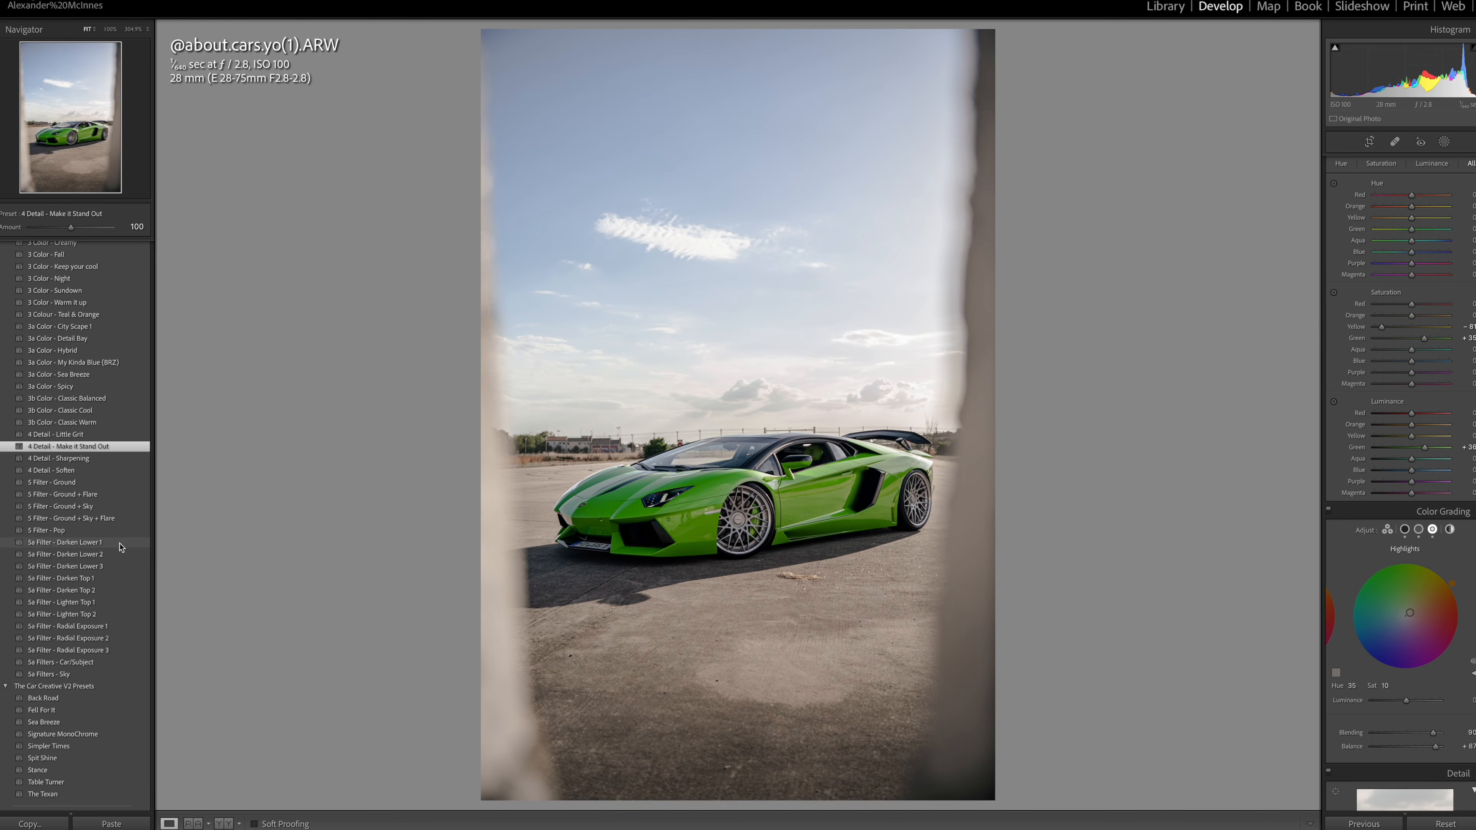
pyautogui.click(177, 617)
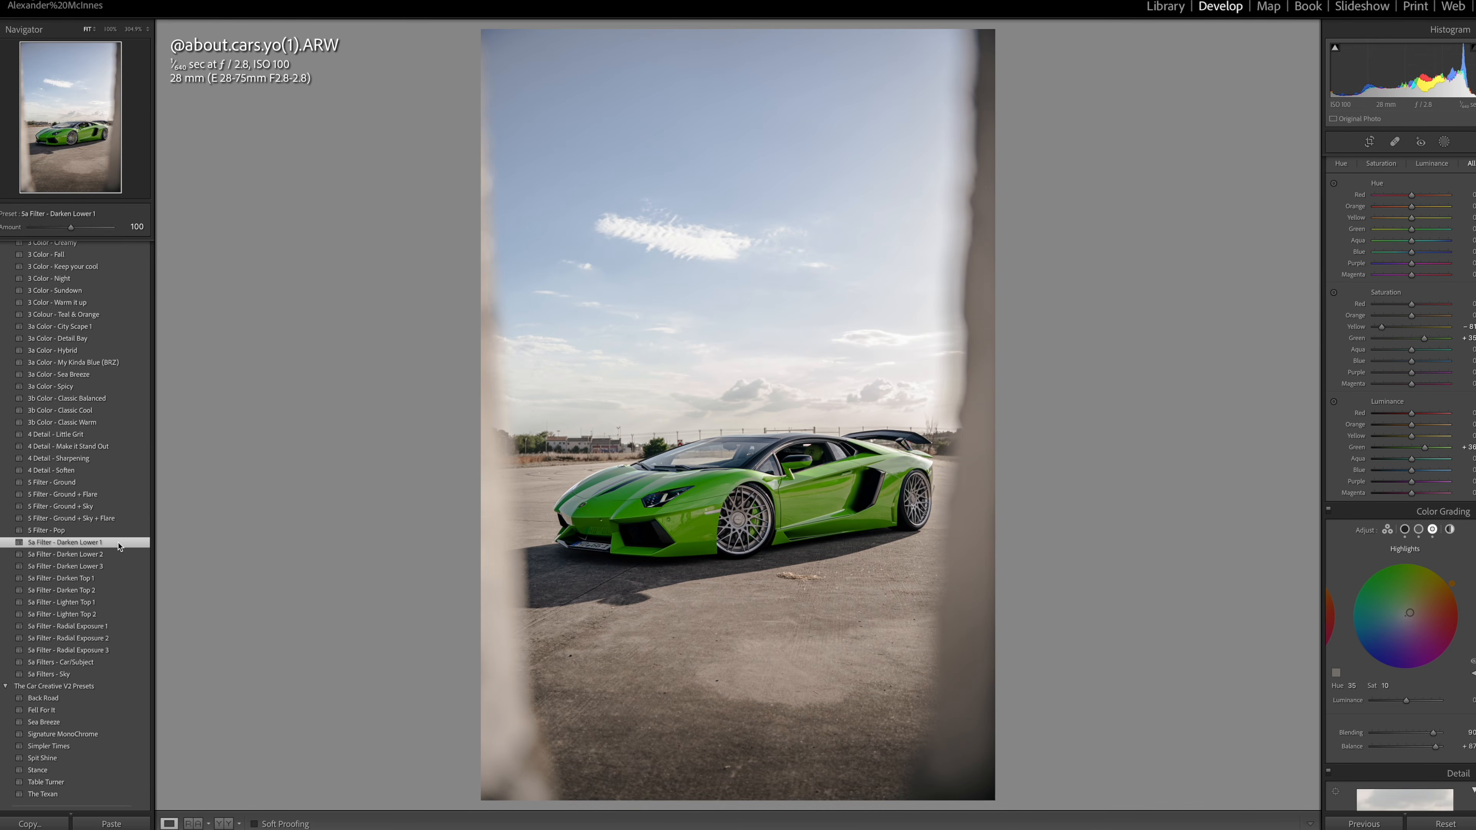
pyautogui.click(105, 590)
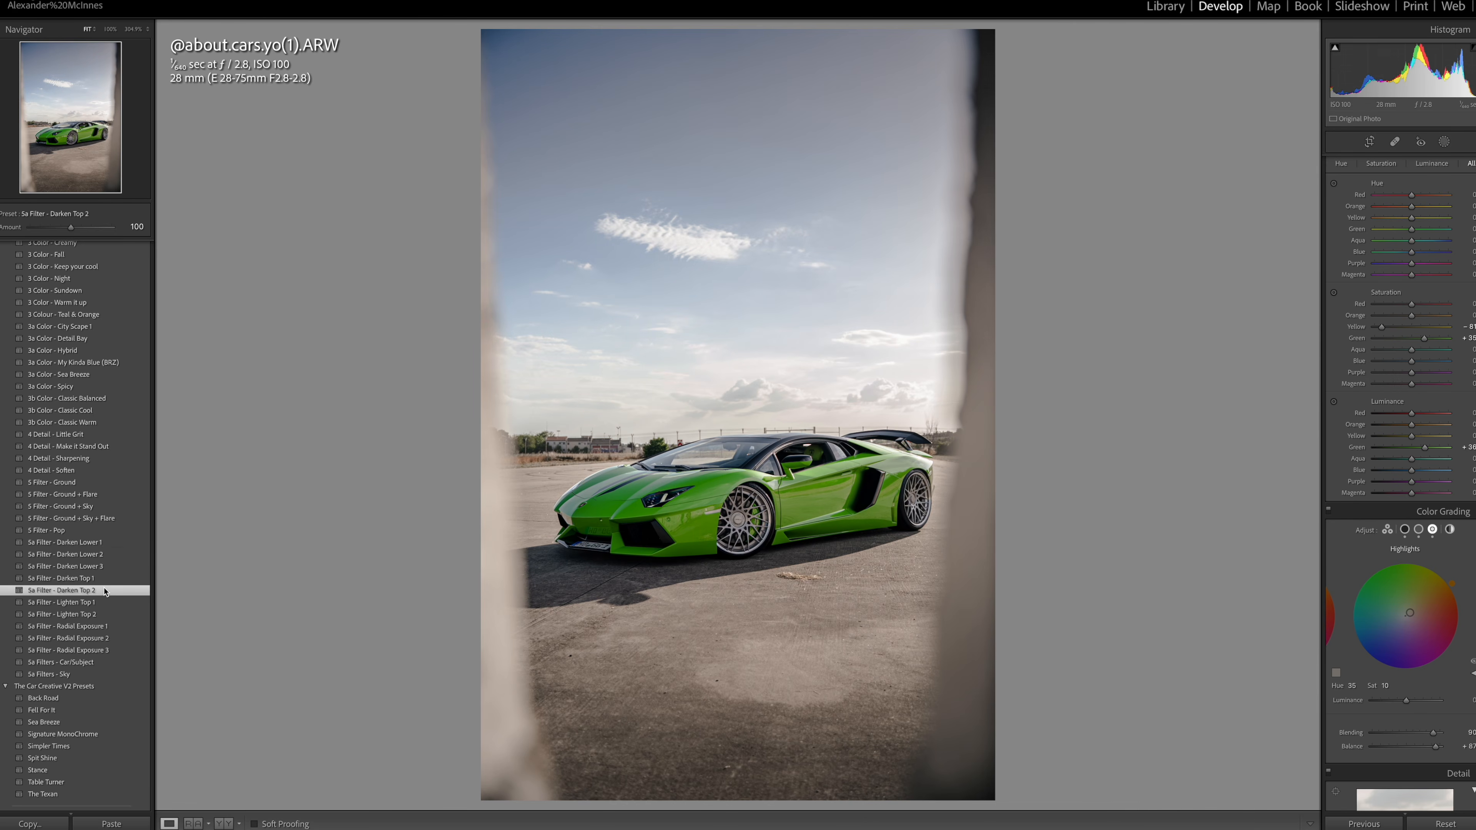
pyautogui.click(64, 662)
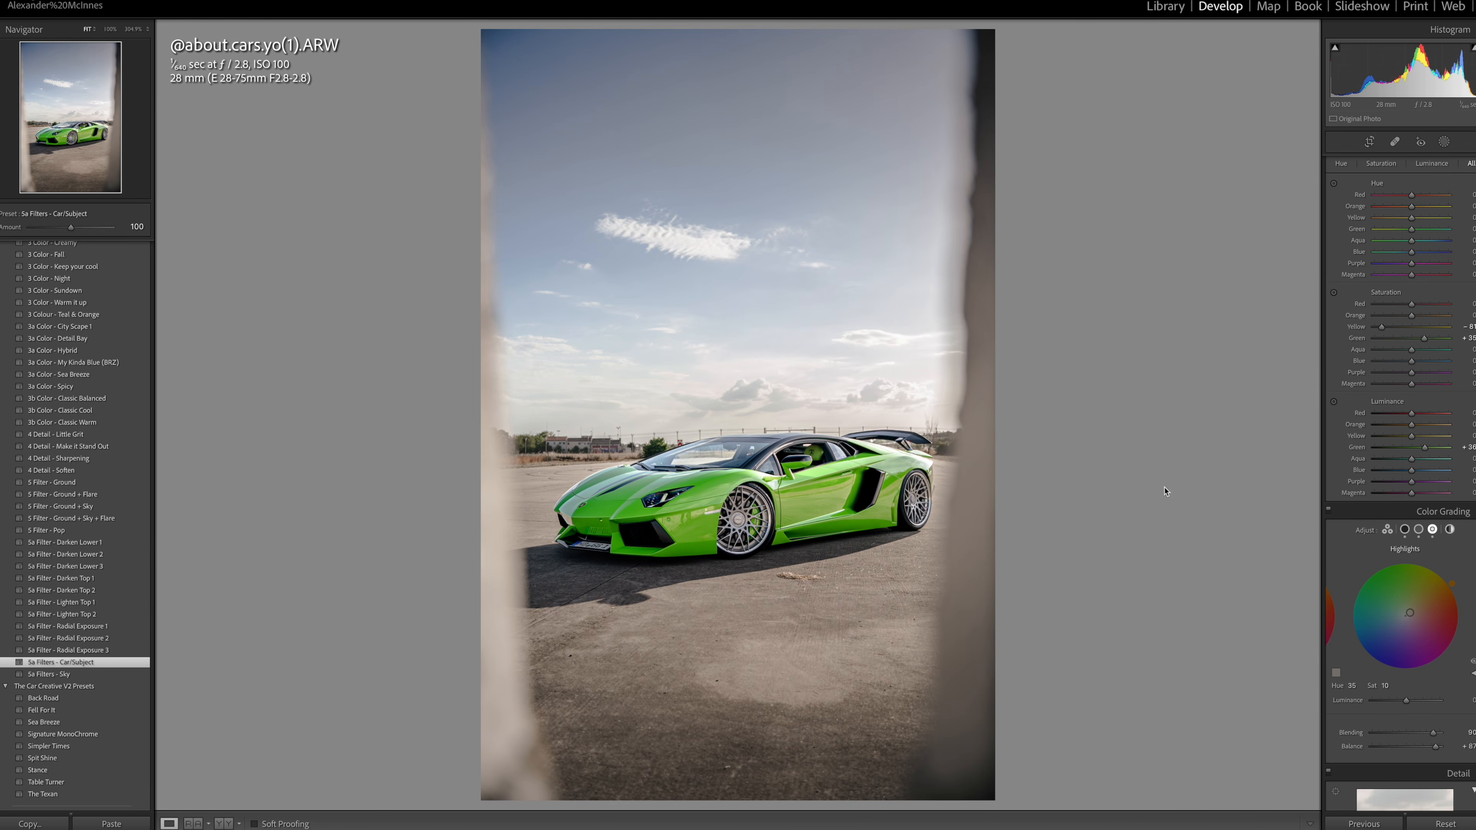
# Step: Fine-tune the exposure of the Car mask on the Lamborghini photo
pyautogui.click(1444, 142)
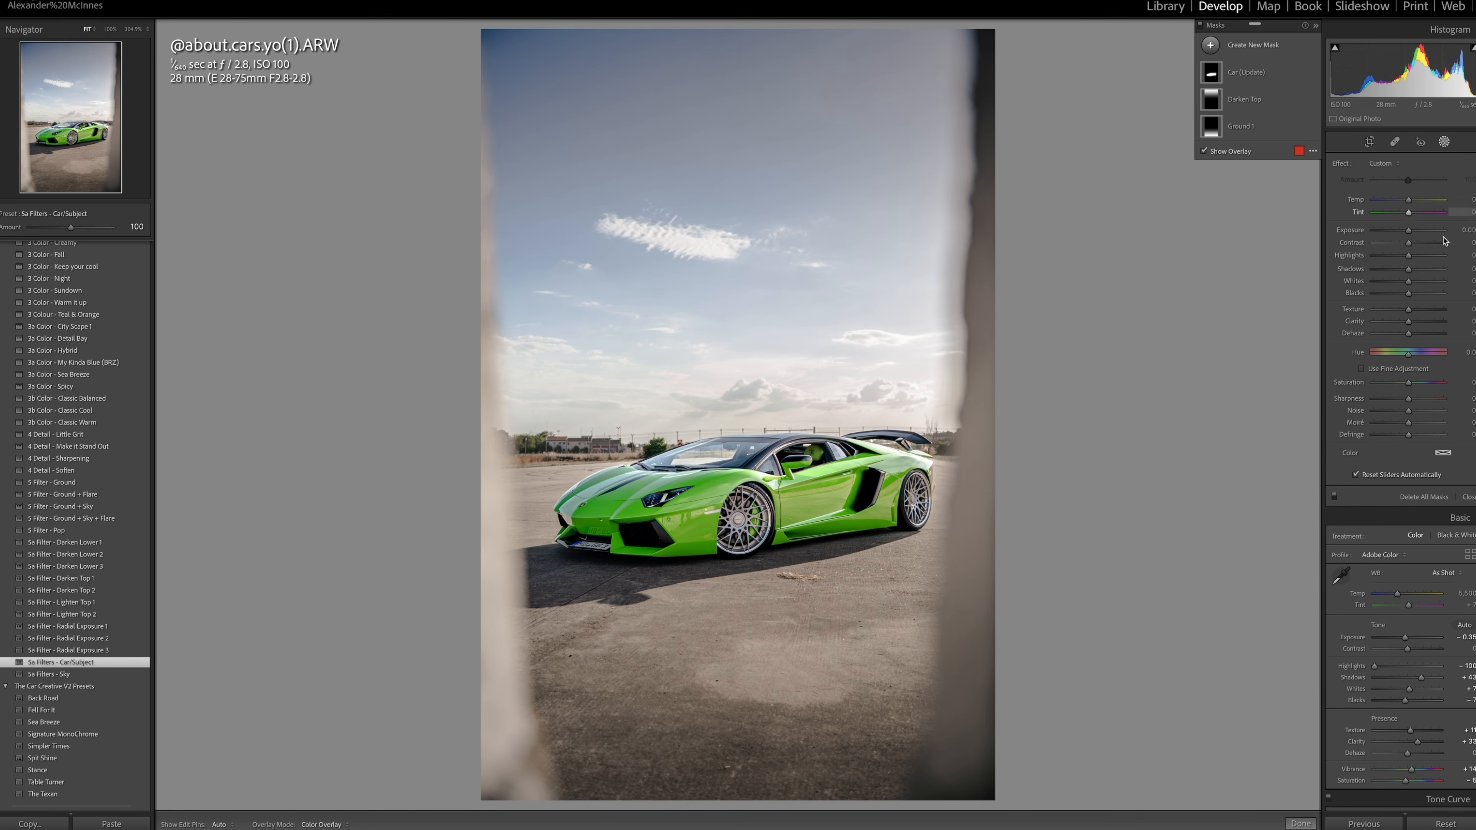
pyautogui.click(1246, 72)
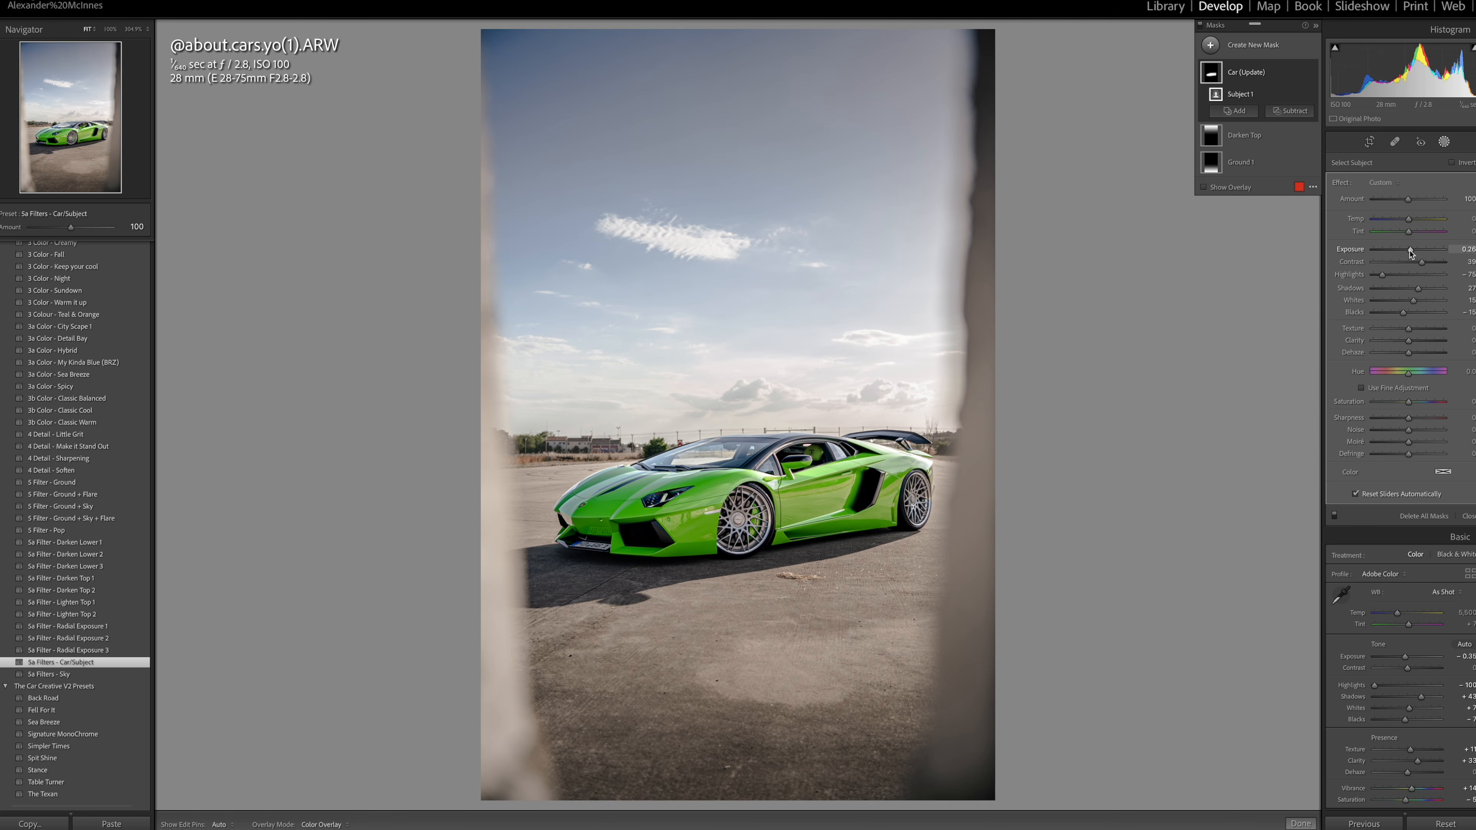
pyautogui.moveTo(1407, 250); pyautogui.dragTo(1408, 250)
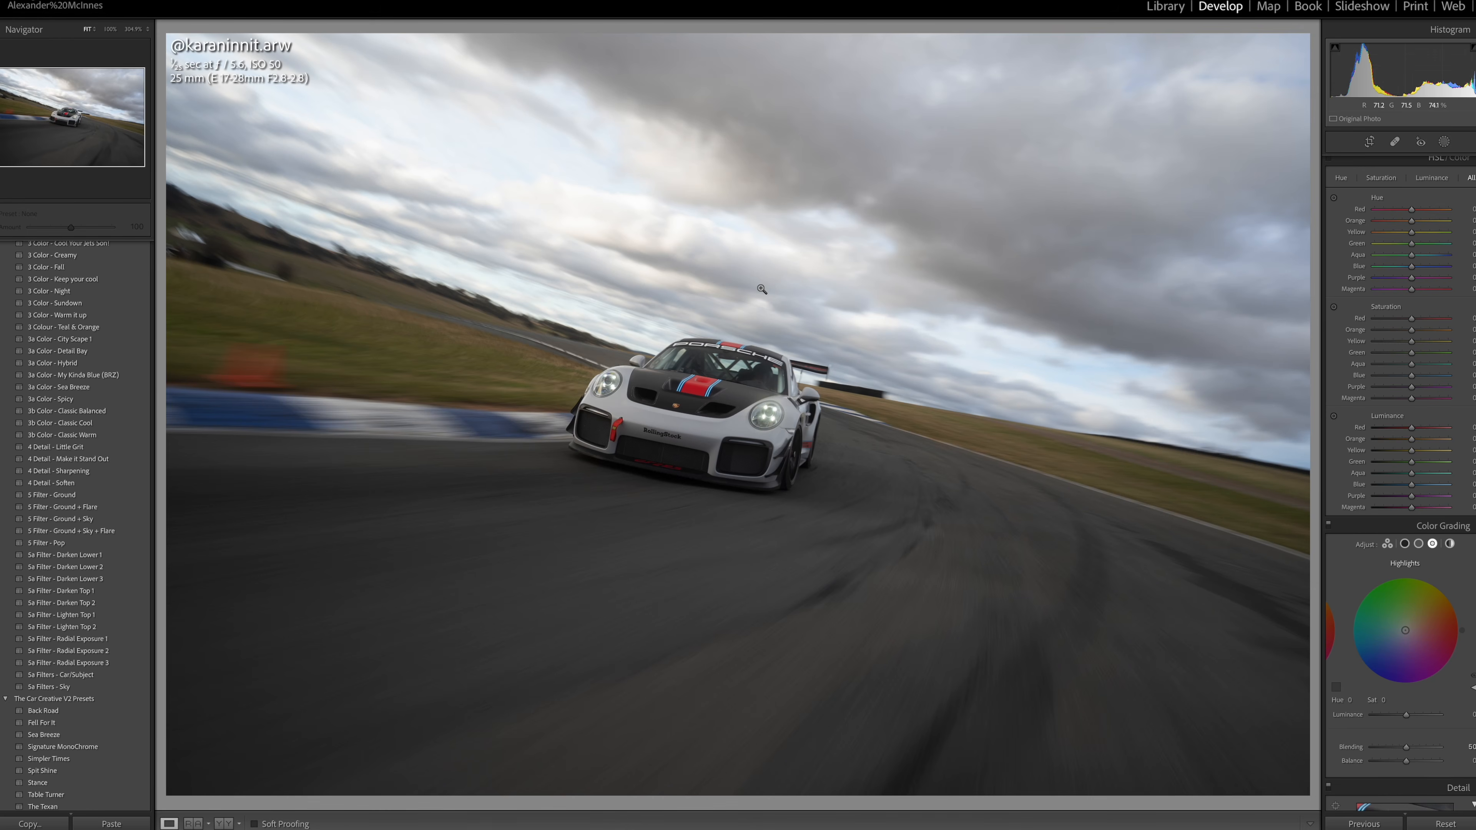
# Step: Crop the white Porsche track photo tighter and apply the "1a Light - Snow Day" preset
pyautogui.press('r')
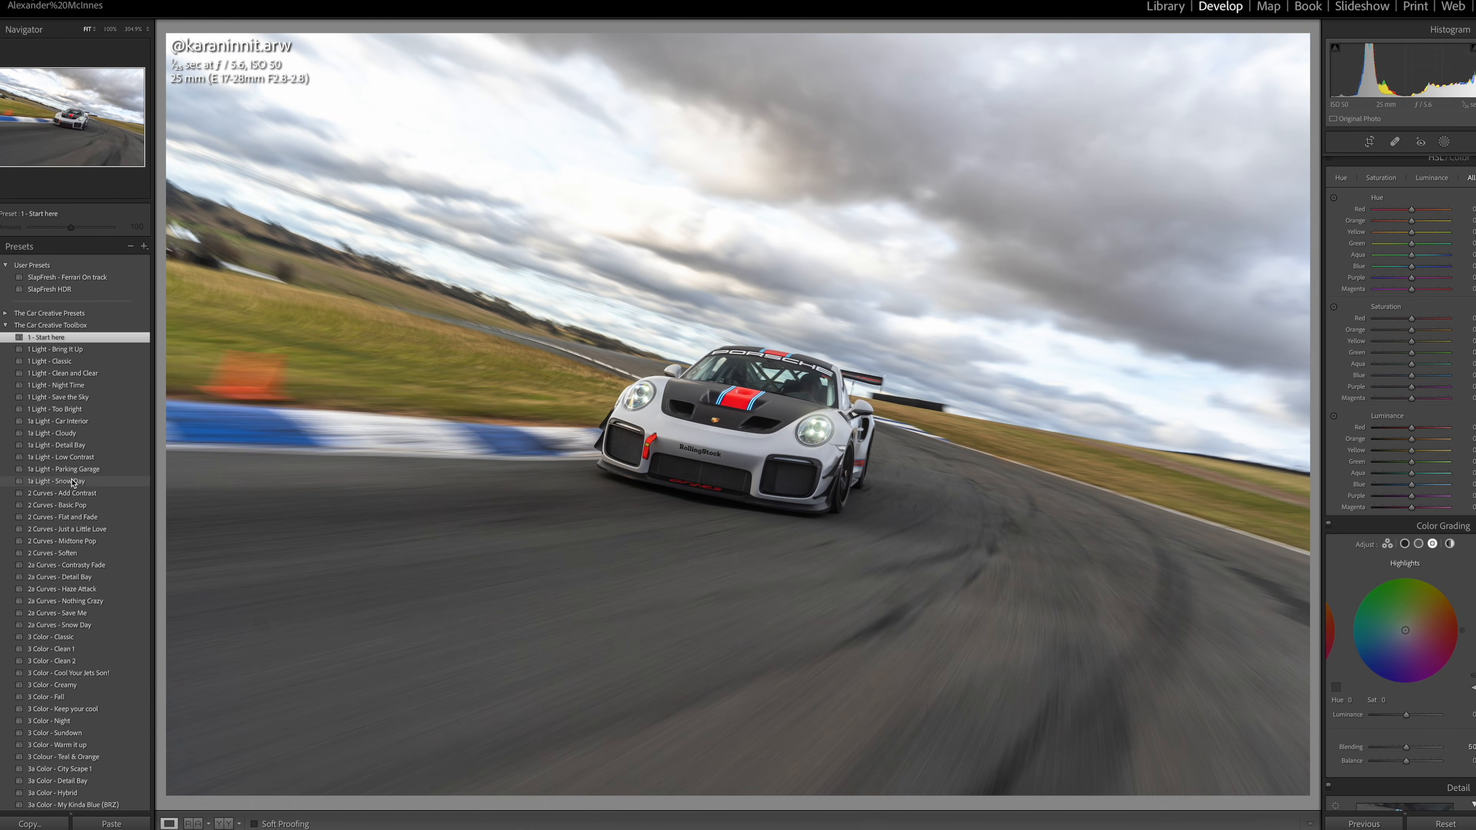
pyautogui.click(73, 481)
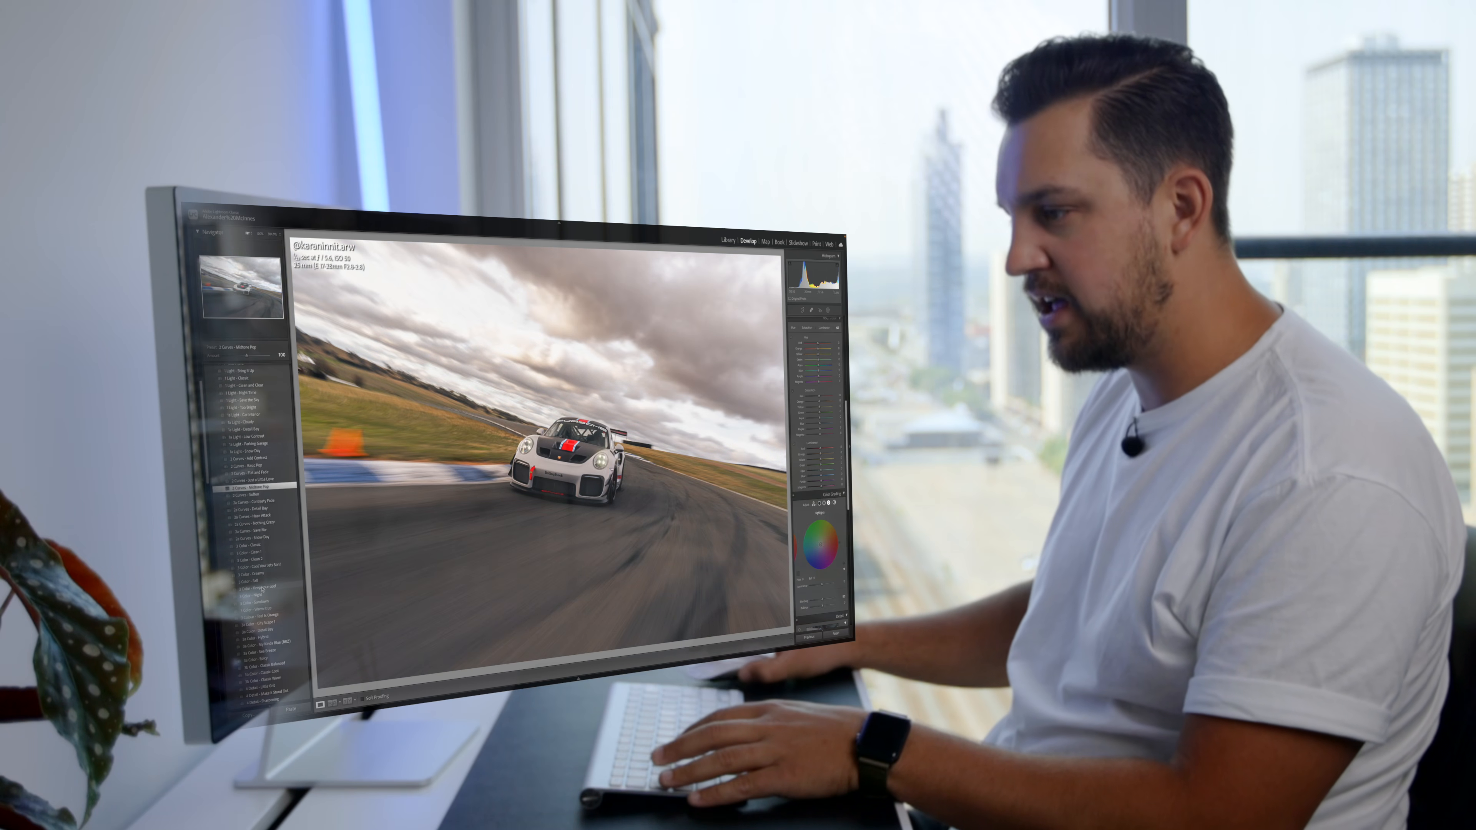
# Step: Apply the "3 Colour - Teal & Orange" and "3b Color - Classic Warm" presets to the Porsche photo
pyautogui.scroll(-2, 267, 616)
pyautogui.click(265, 613)
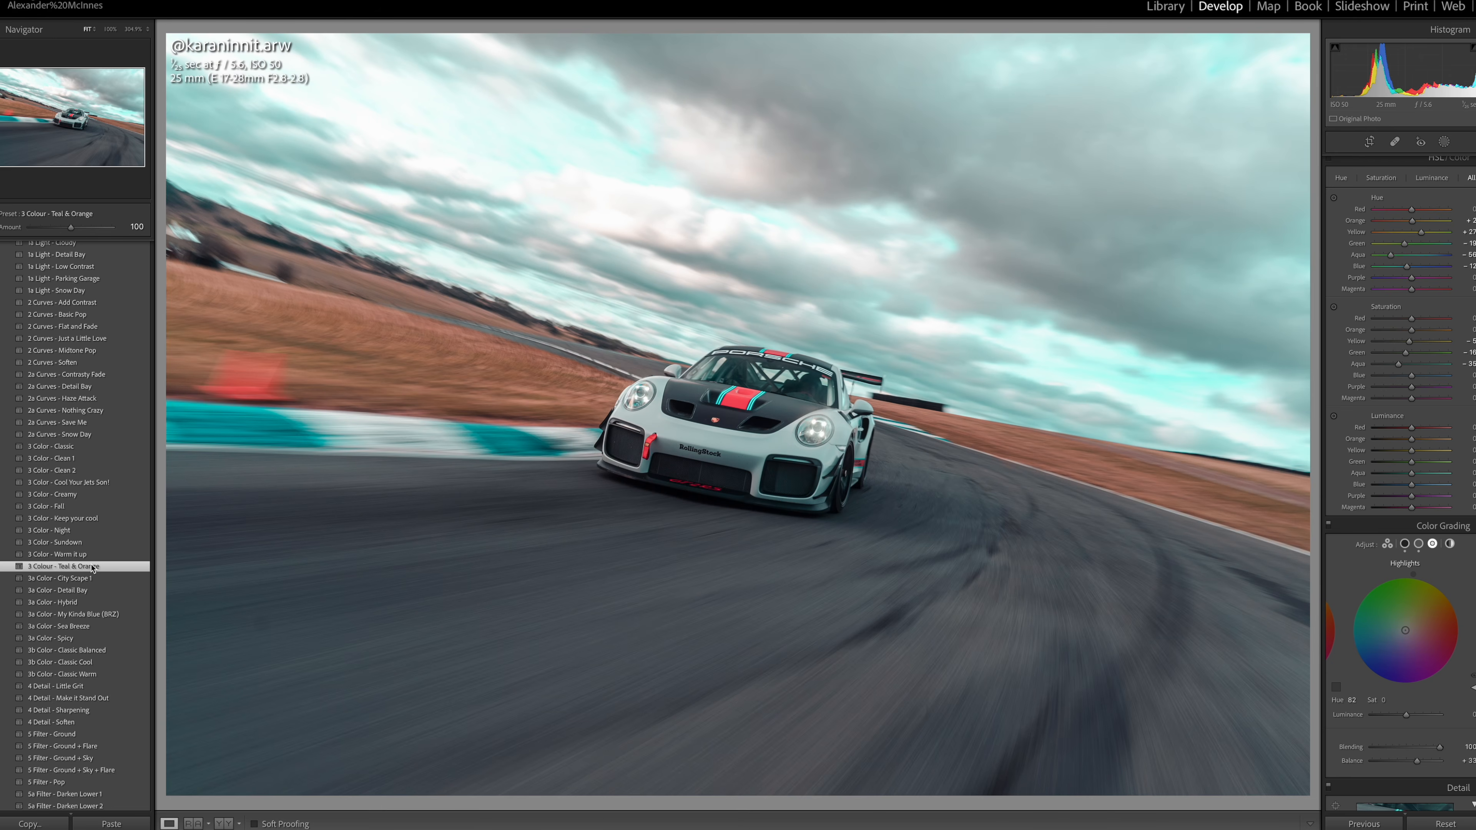
pyautogui.click(91, 676)
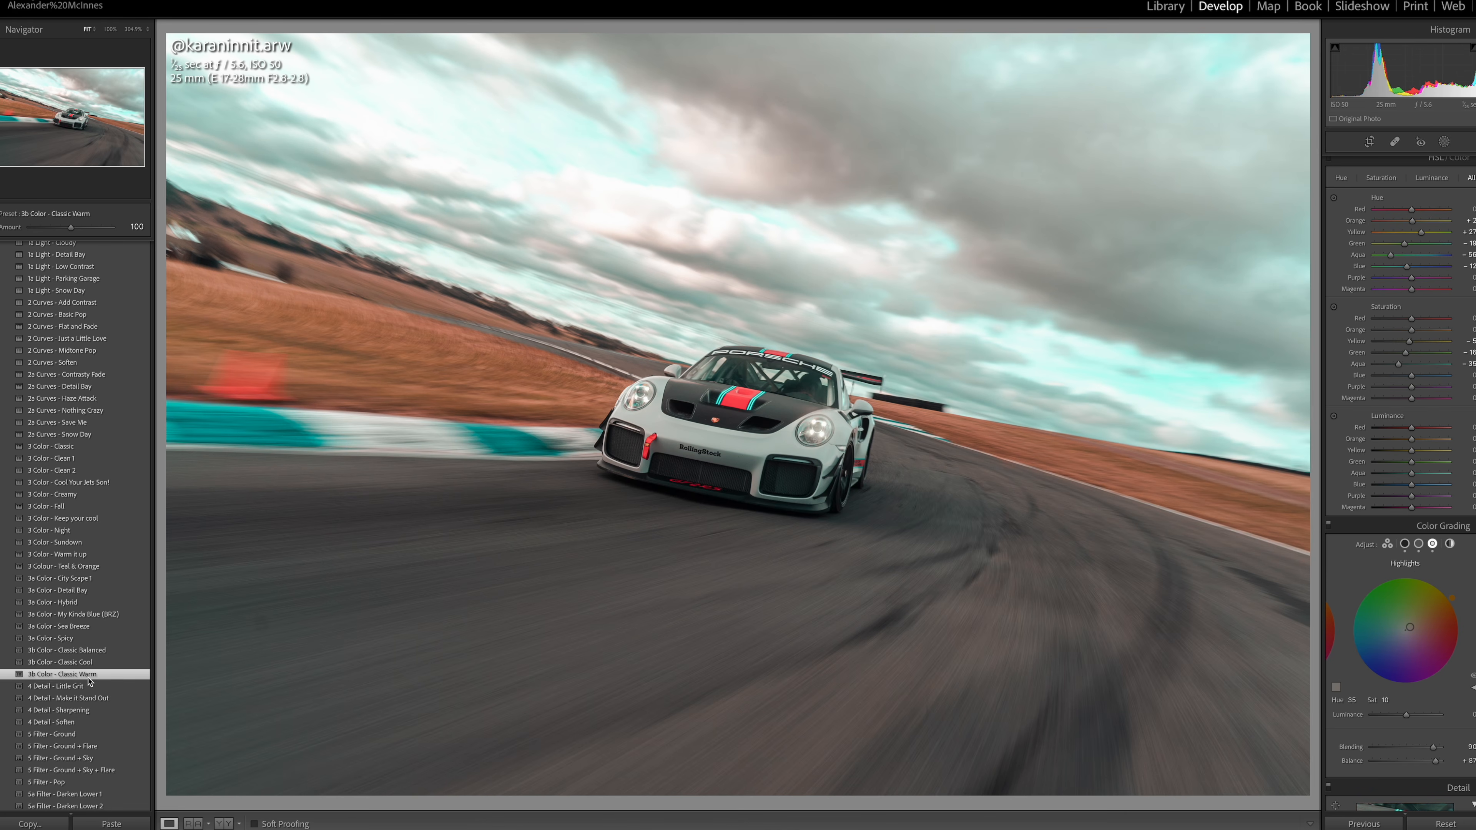
# Step: Apply the "4 Detail - Little Grit" and "4 Detail - Make it Stand Out" presets to the Porsche photo and compare it with the unedited version
pyautogui.click(90, 689)
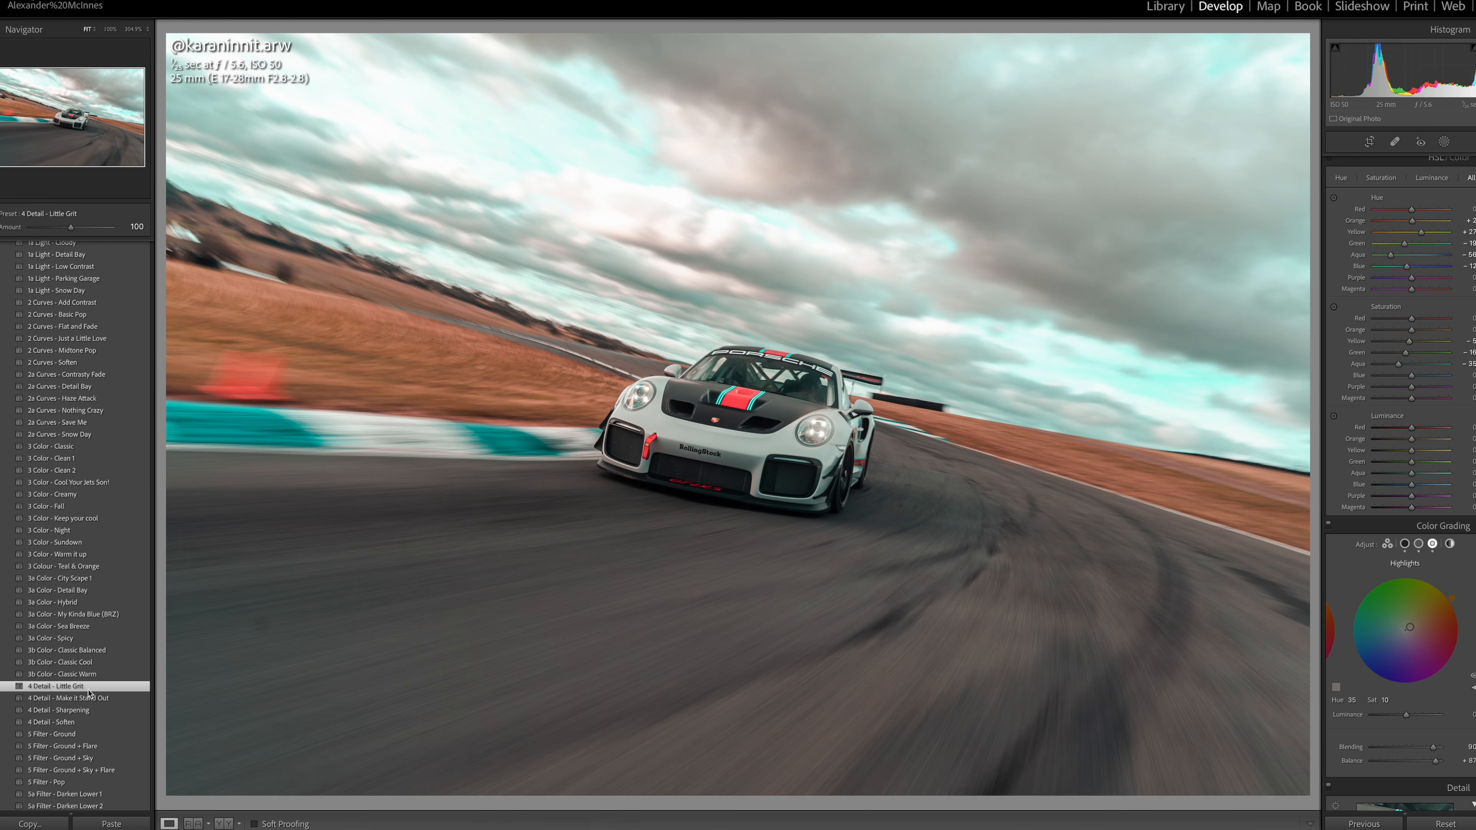
pyautogui.click(87, 698)
pyautogui.press('\\')
pyautogui.press('\\')
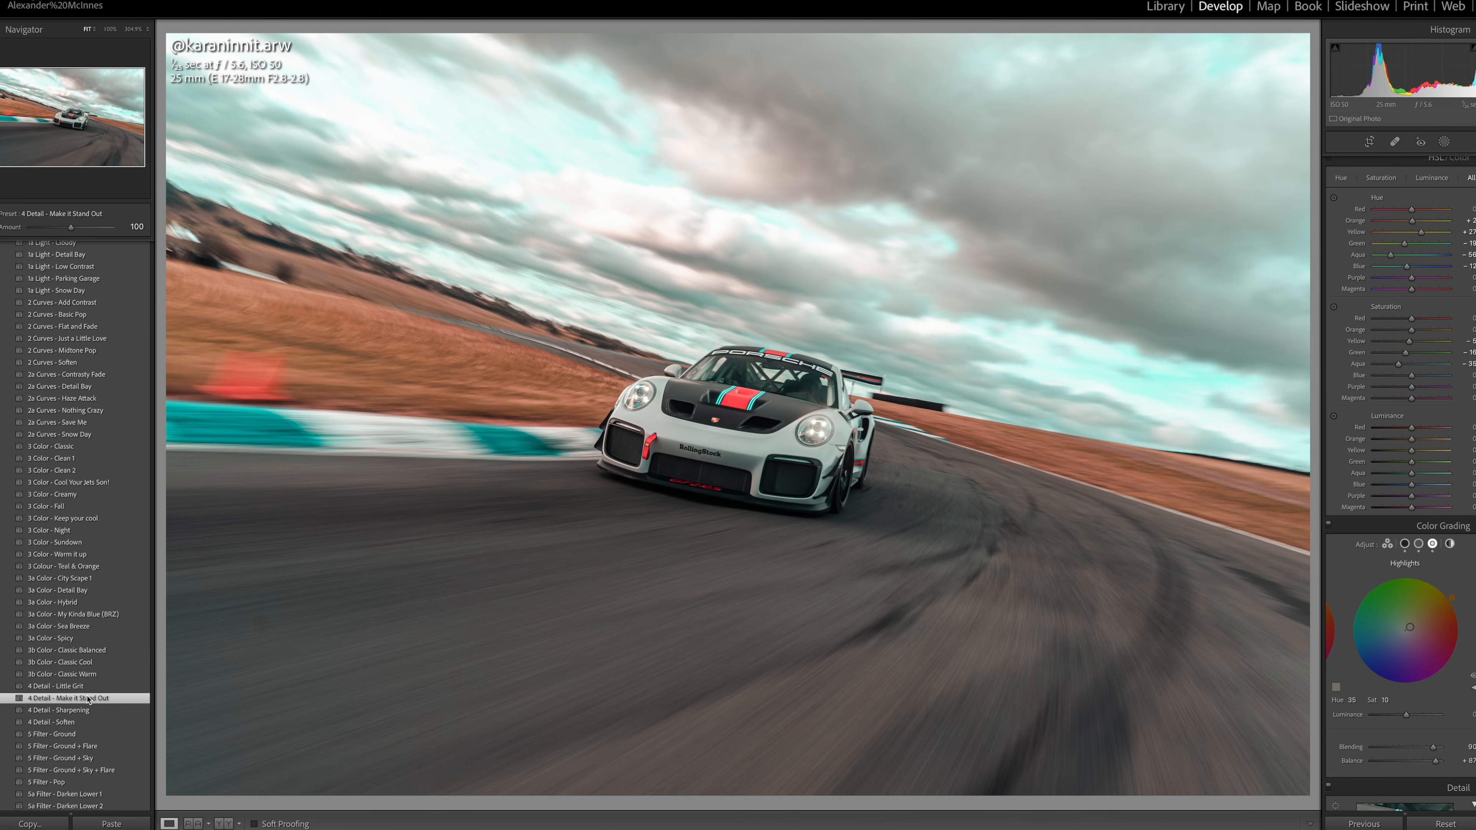
# Step: Apply the "5a Filter - Darken Lower 2" preset to the Porsche photo and subtract the subject from its Ground 1 mask
pyautogui.scroll(-5, 87, 699)
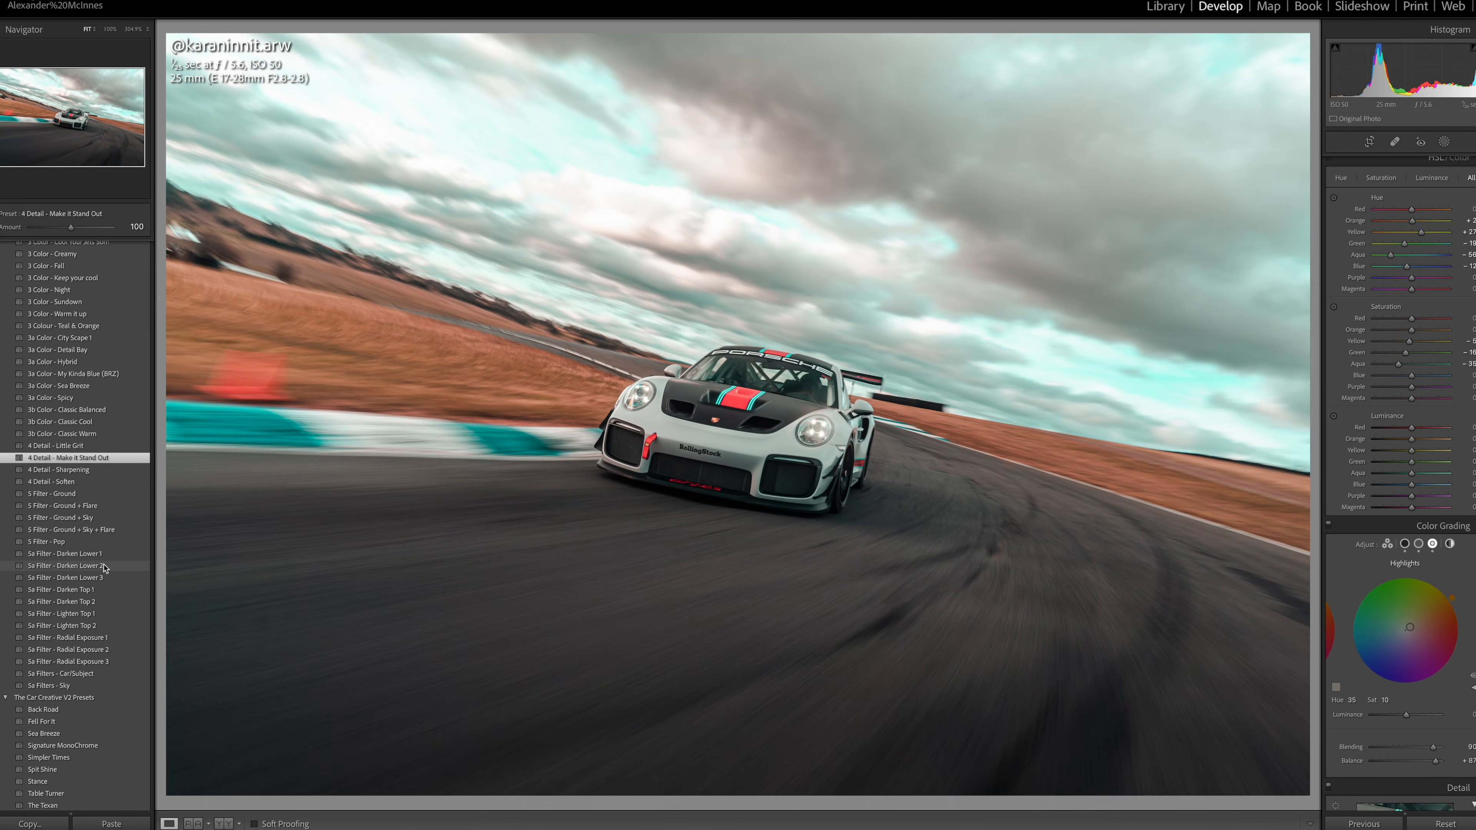
pyautogui.click(103, 566)
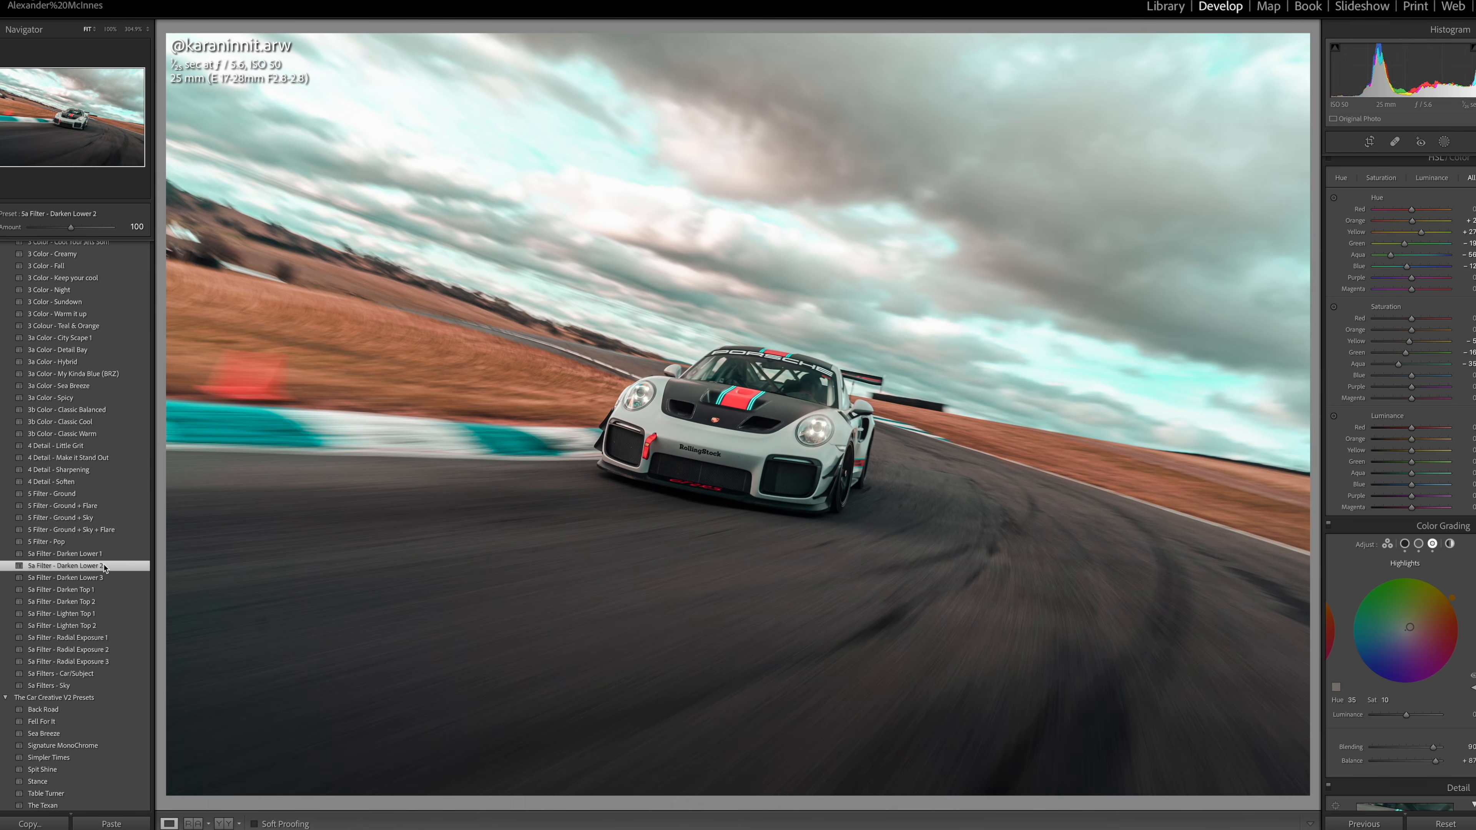
pyautogui.click(1444, 142)
pyautogui.click(1295, 111)
pyautogui.click(1297, 123)
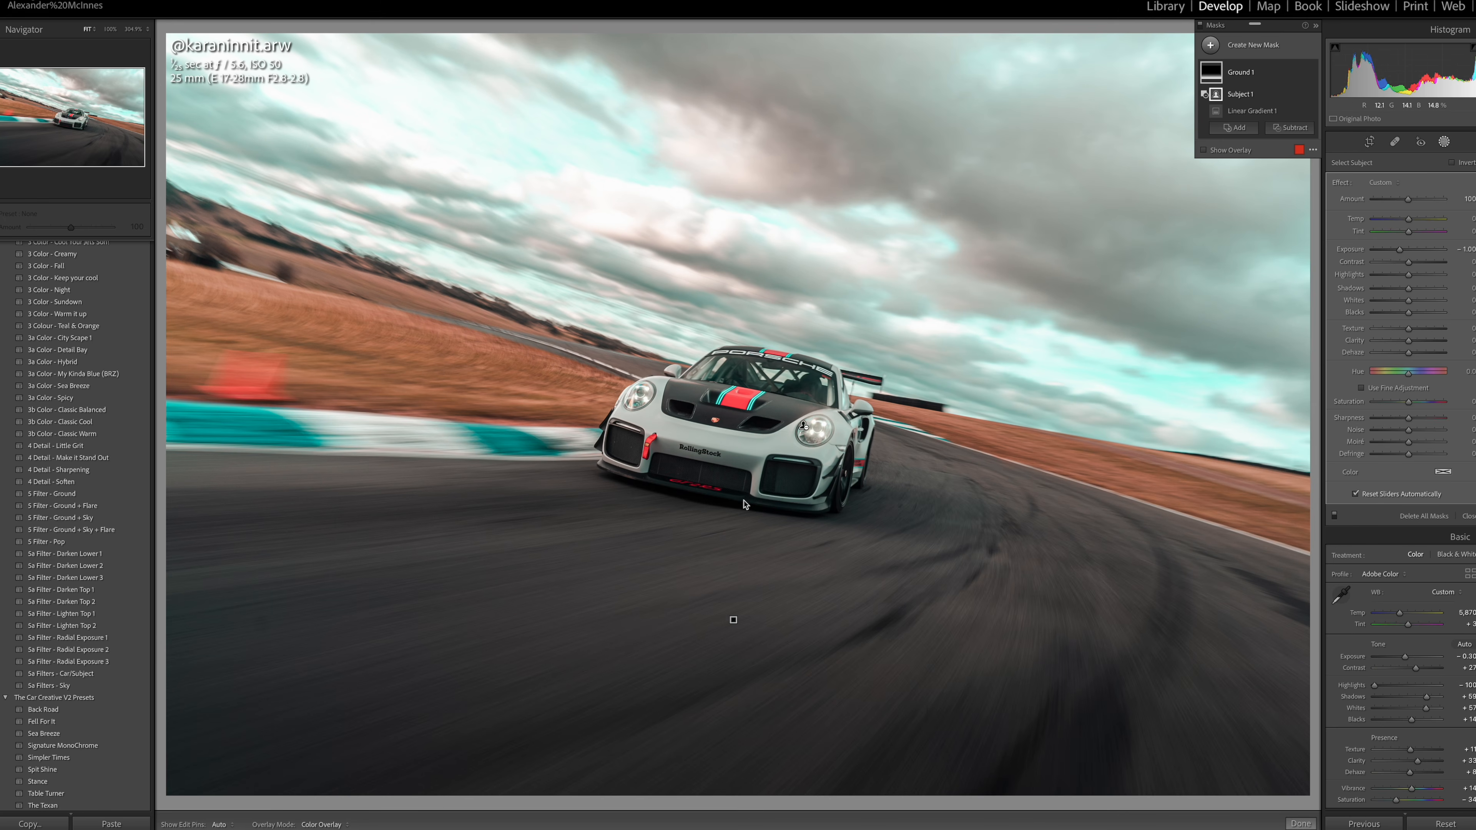
# Step: Apply the "5a Filters - Car/Subject" preset to the Porsche photo and fine-tune the exposure of its car mask
pyautogui.click(94, 674)
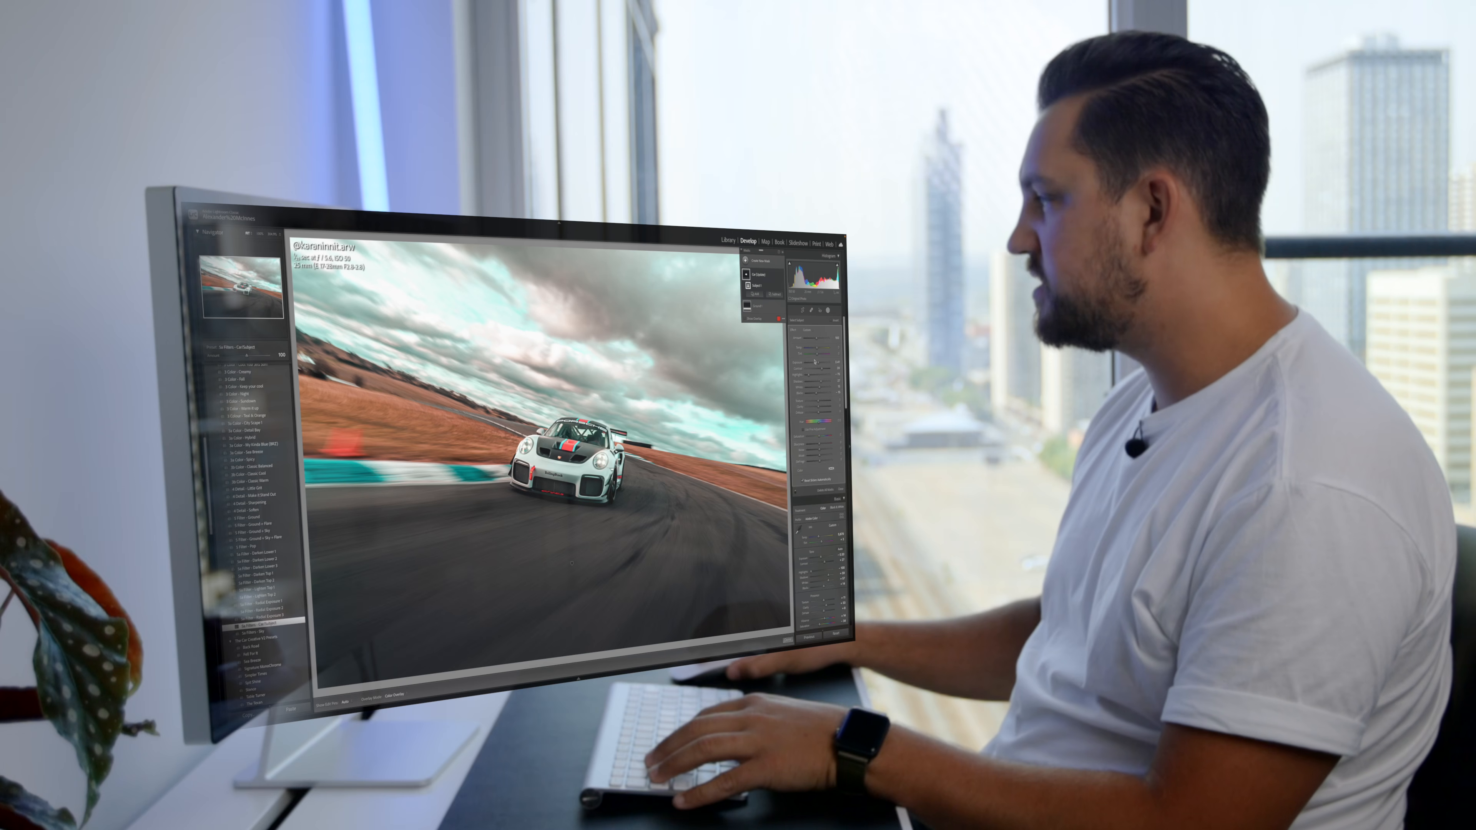
pyautogui.moveTo(819, 363); pyautogui.dragTo(818, 362)
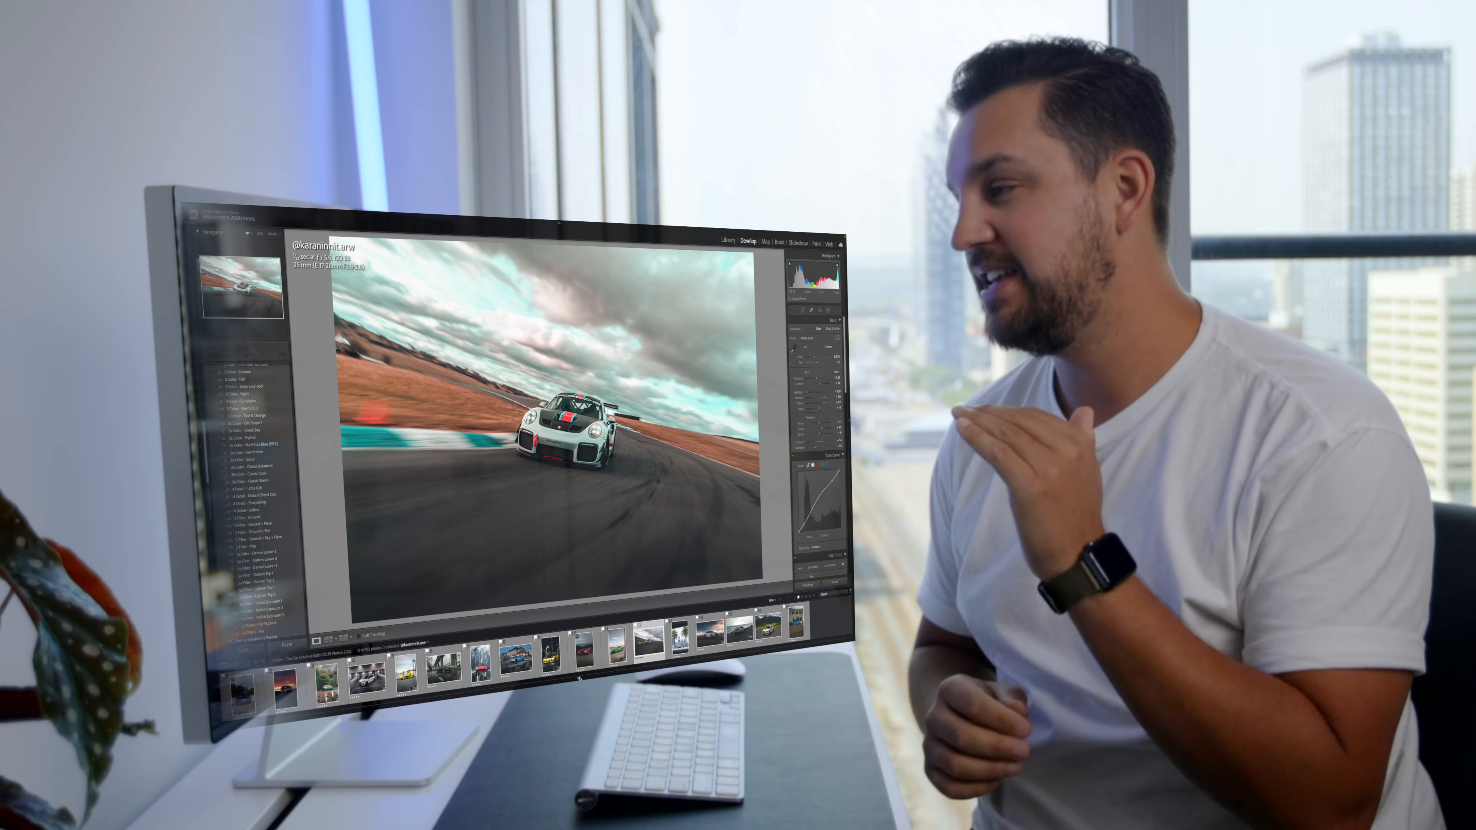
# Step: Apply the "Spit Shine" preset to the green Corvette photo and reshape and reposition its Radial Exposure 1 mask around the car
pyautogui.click(578, 677)
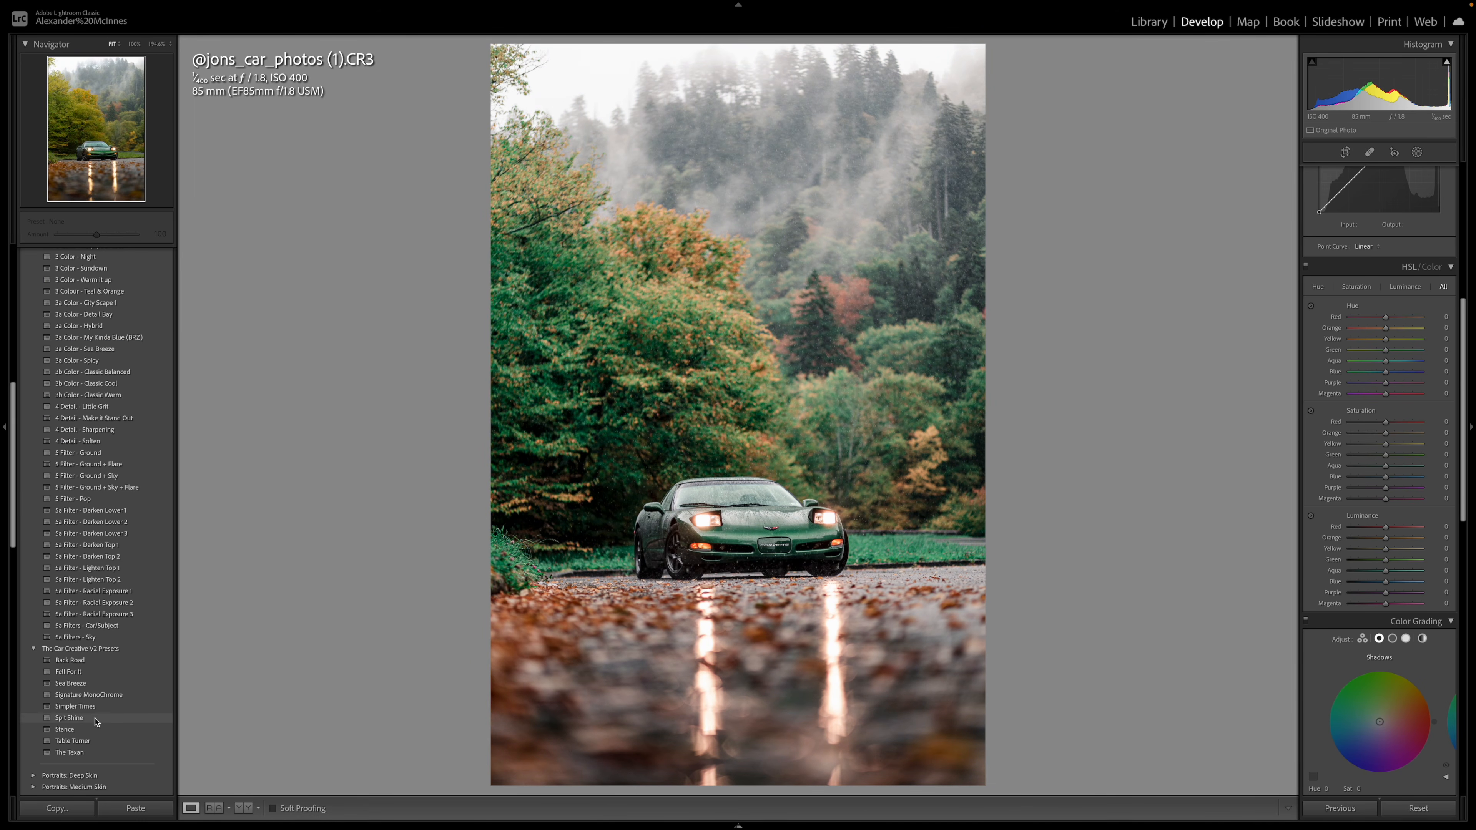
pyautogui.click(70, 718)
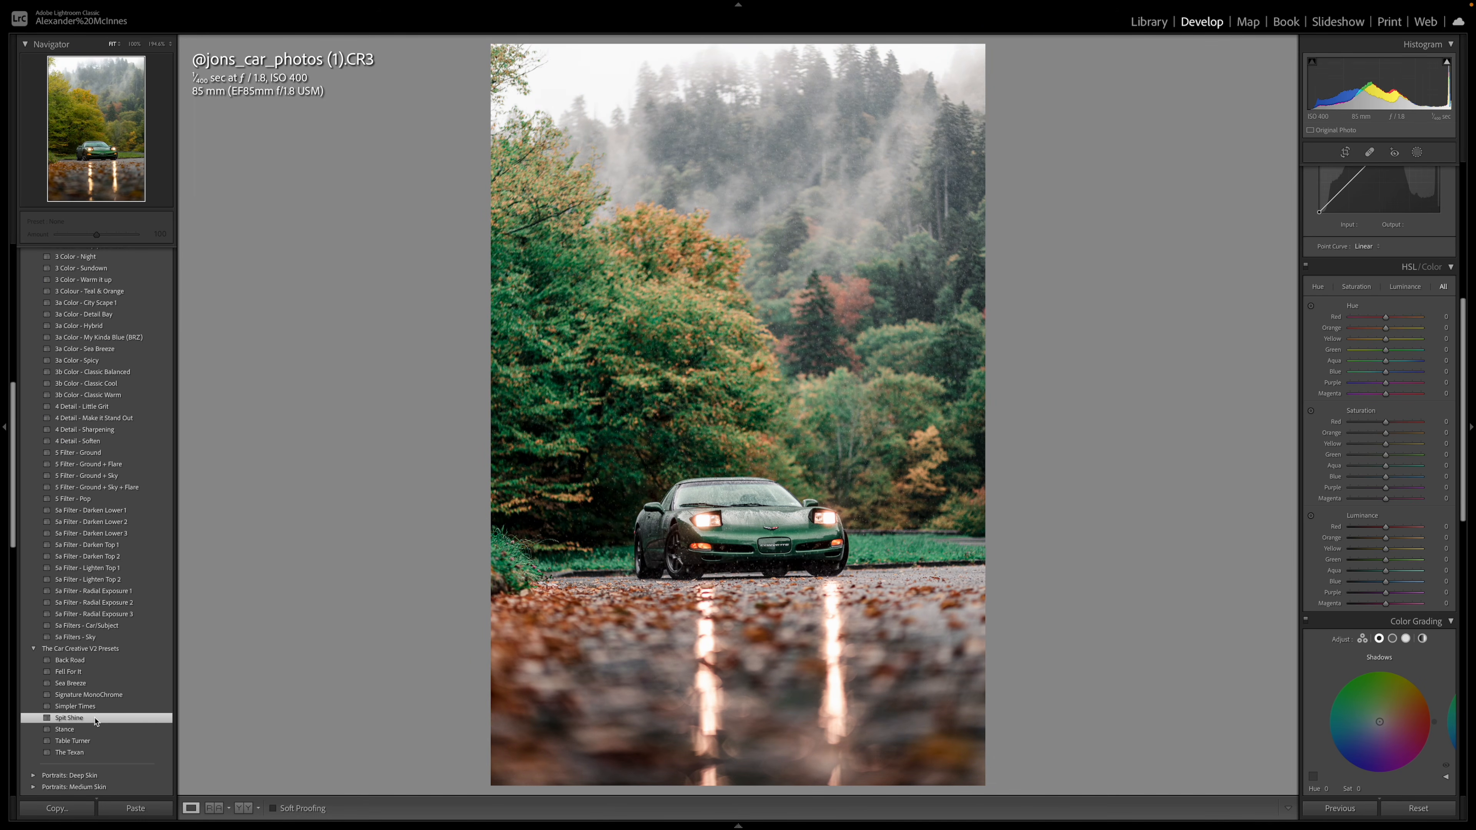
pyautogui.click(1417, 153)
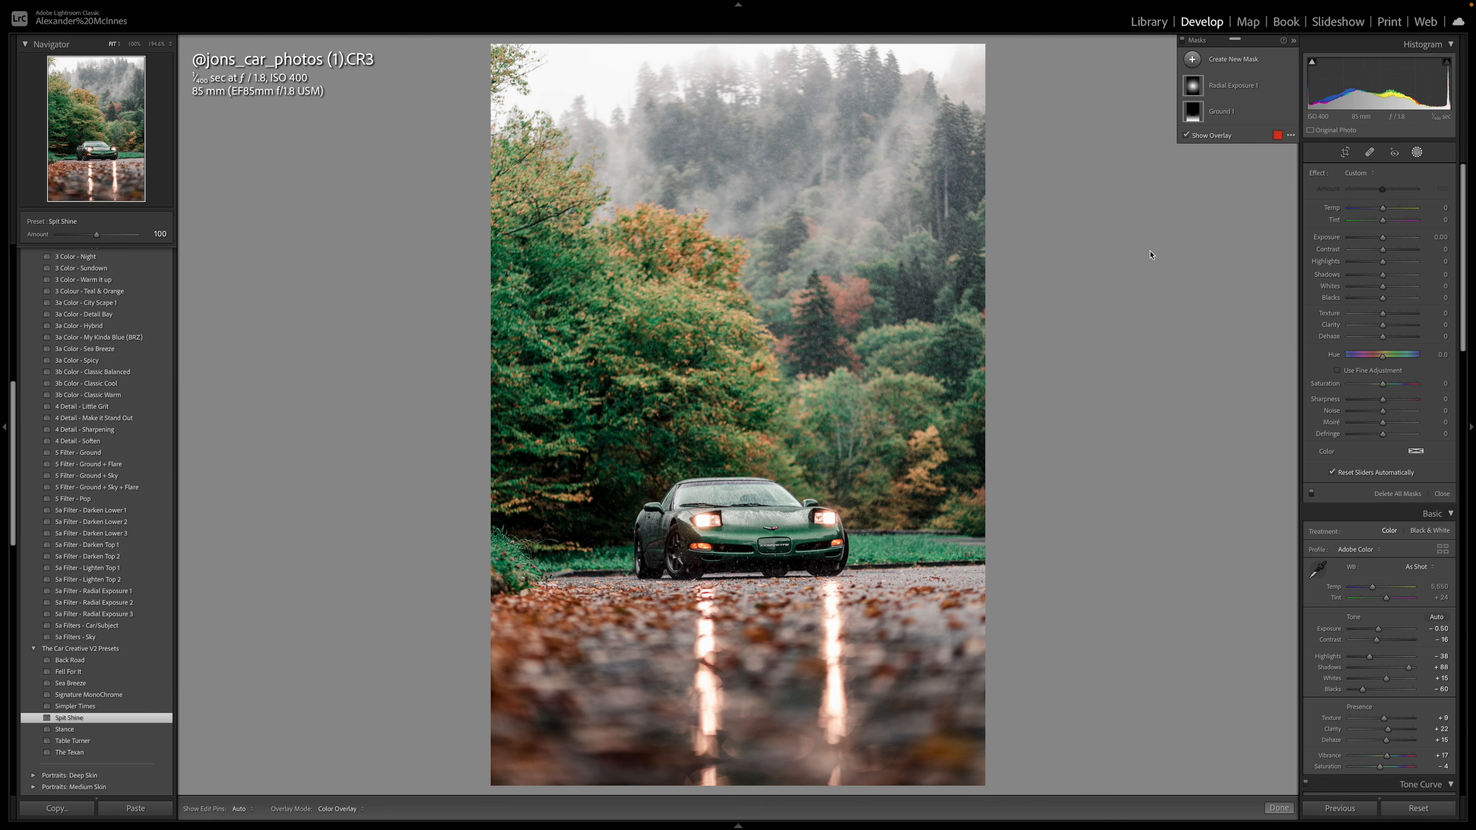
pyautogui.click(1226, 85)
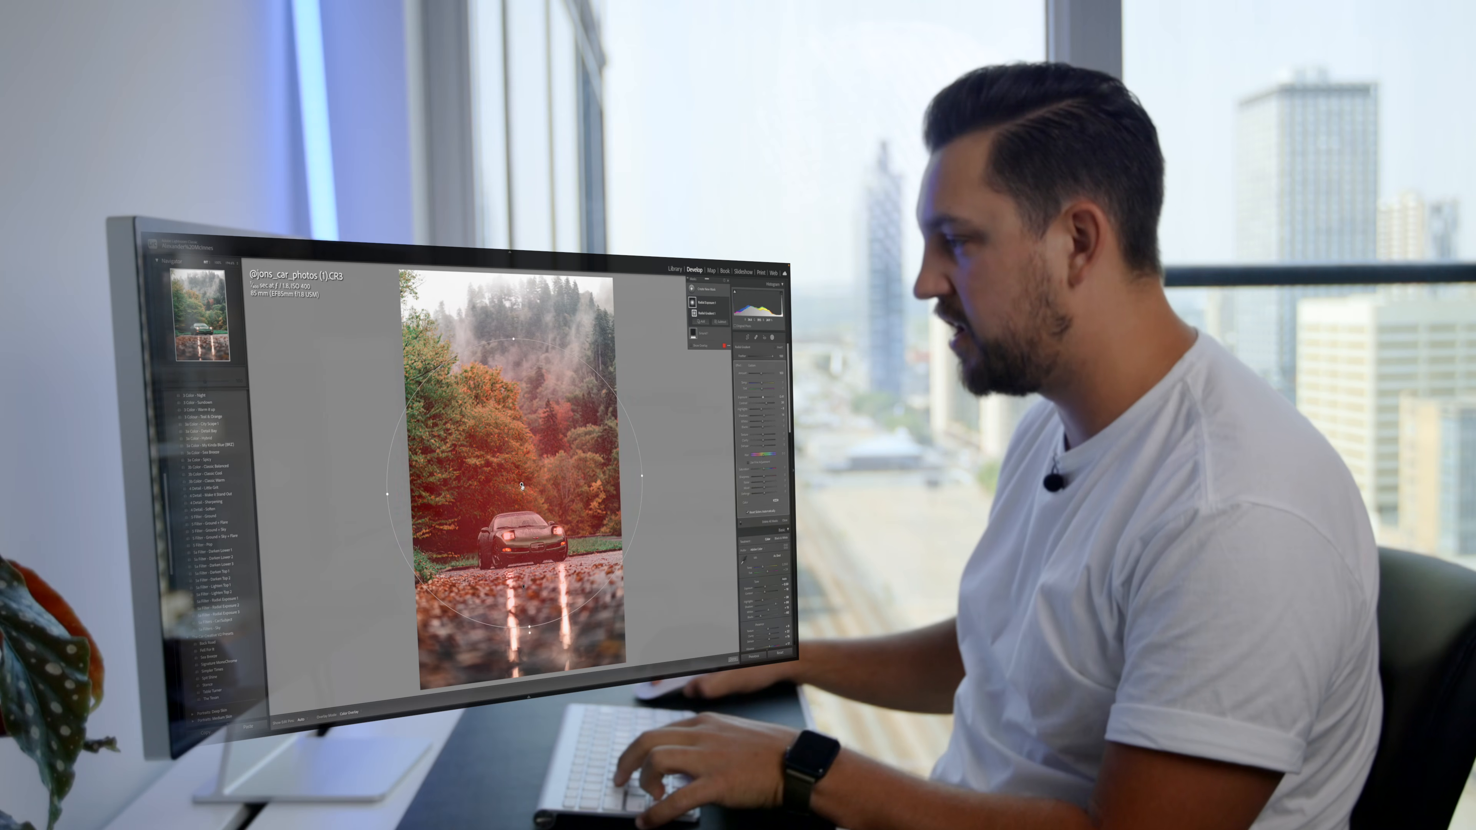
pyautogui.moveTo(520, 512); pyautogui.dragTo(522, 534)
pyautogui.moveTo(526, 666); pyautogui.dragTo(524, 613)
pyautogui.moveTo(519, 522); pyautogui.dragTo(520, 542)
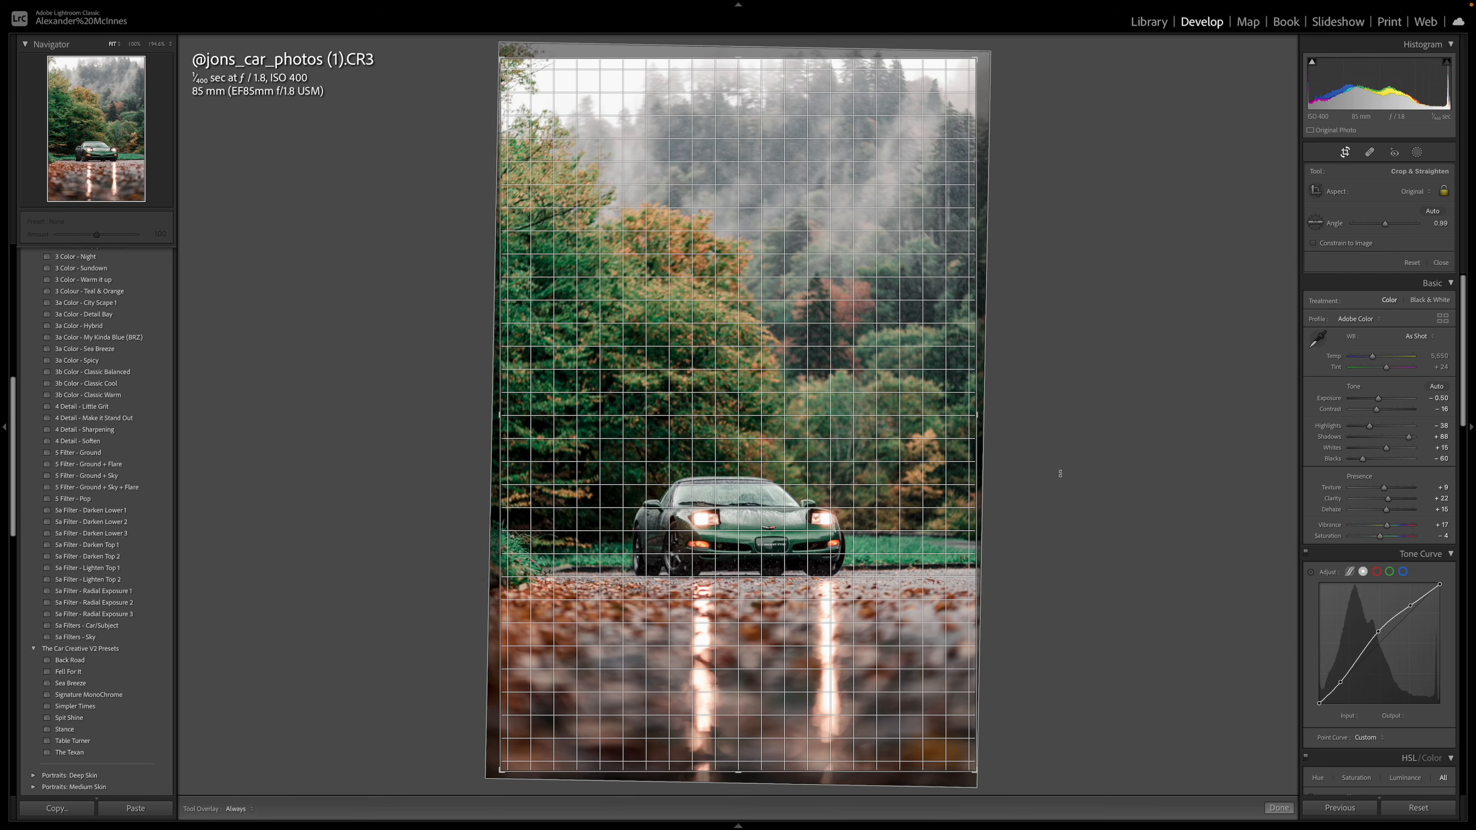
# Step: Straighten the green Corvette photo and crop it tighter by bringing in the upper edge and reframing the car
pyautogui.moveTo(1060, 469); pyautogui.dragTo(1058, 475)
pyautogui.moveTo(738, 58); pyautogui.dragTo(742, 113)
pyautogui.moveTo(778, 192); pyautogui.dragTo(790, 199)
pyautogui.press('Return')
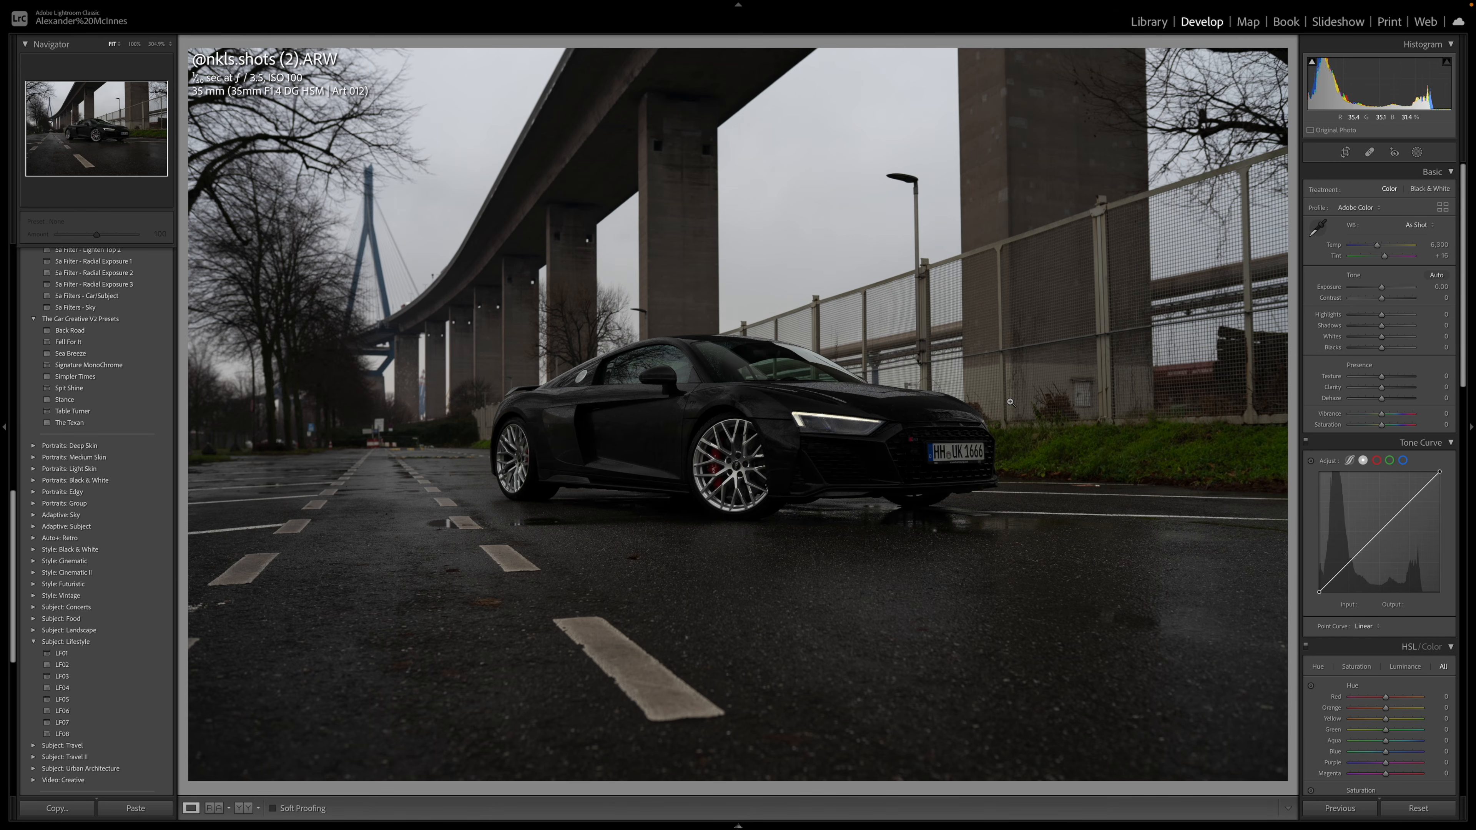
# Step: Straighten the black Audi R8 photo slightly with the crop tool
pyautogui.press('r')
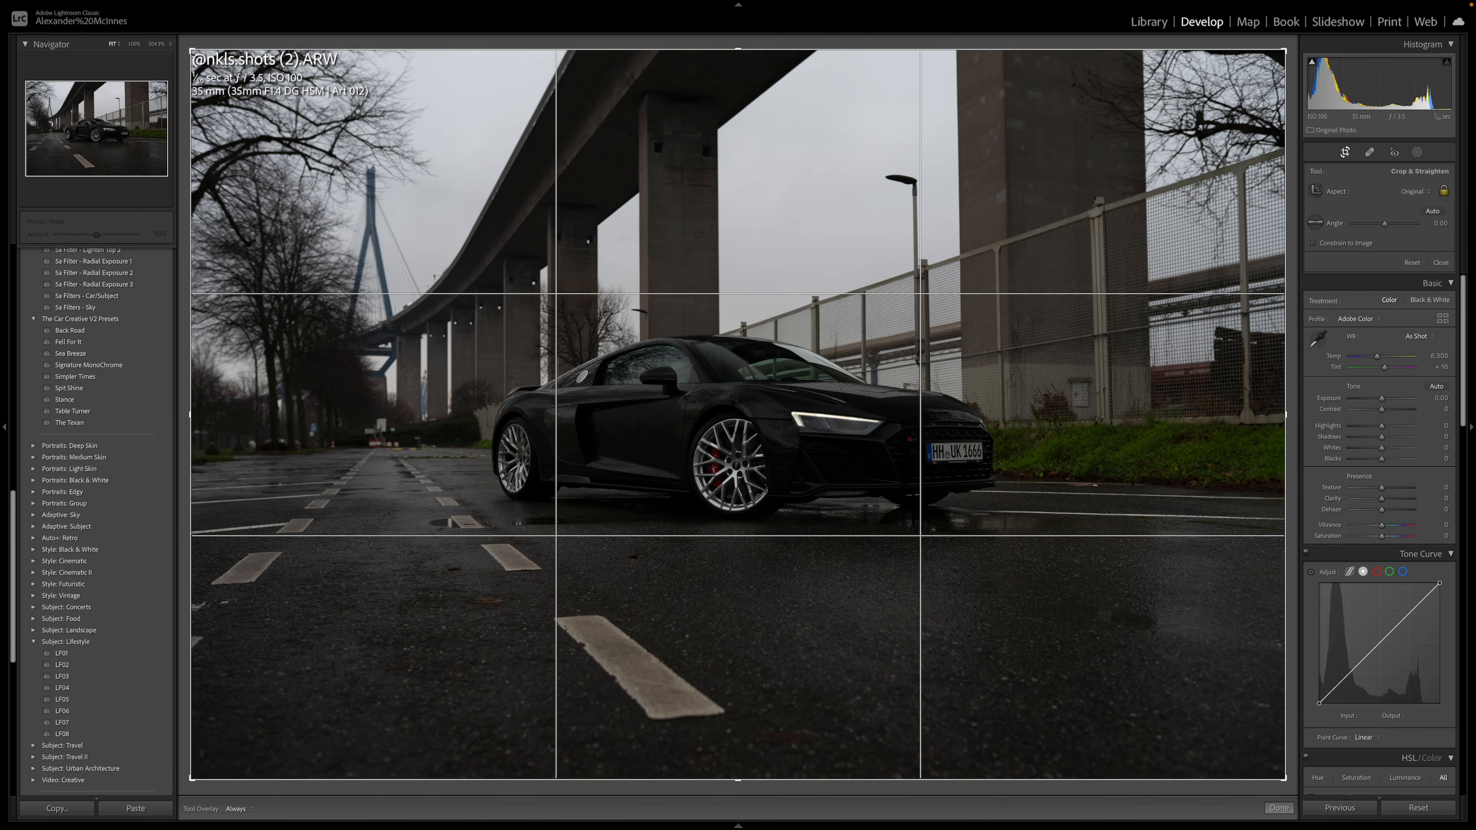
pyautogui.moveTo(1292, 395); pyautogui.dragTo(1292, 404)
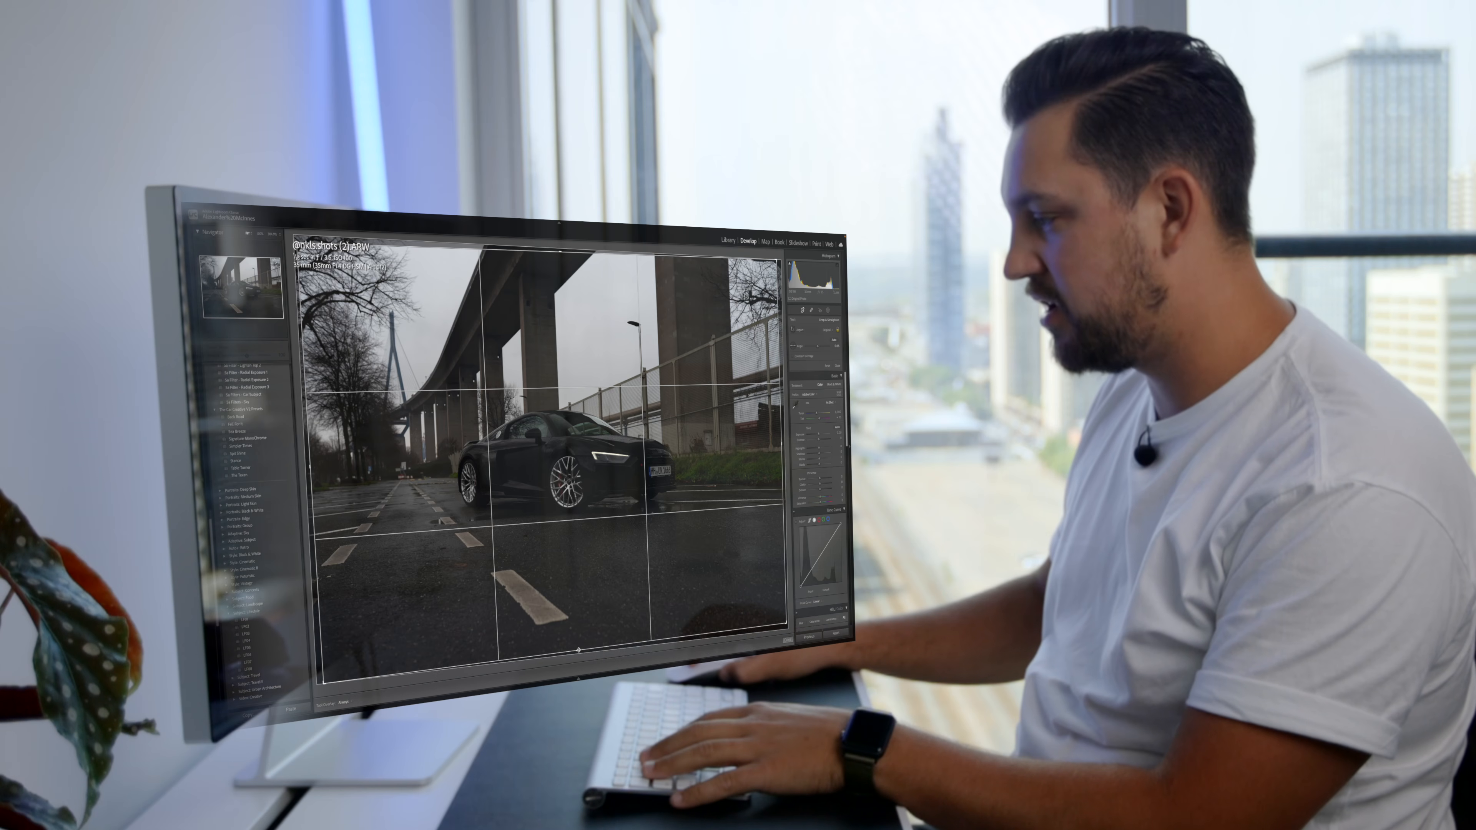
pyautogui.press('Return')
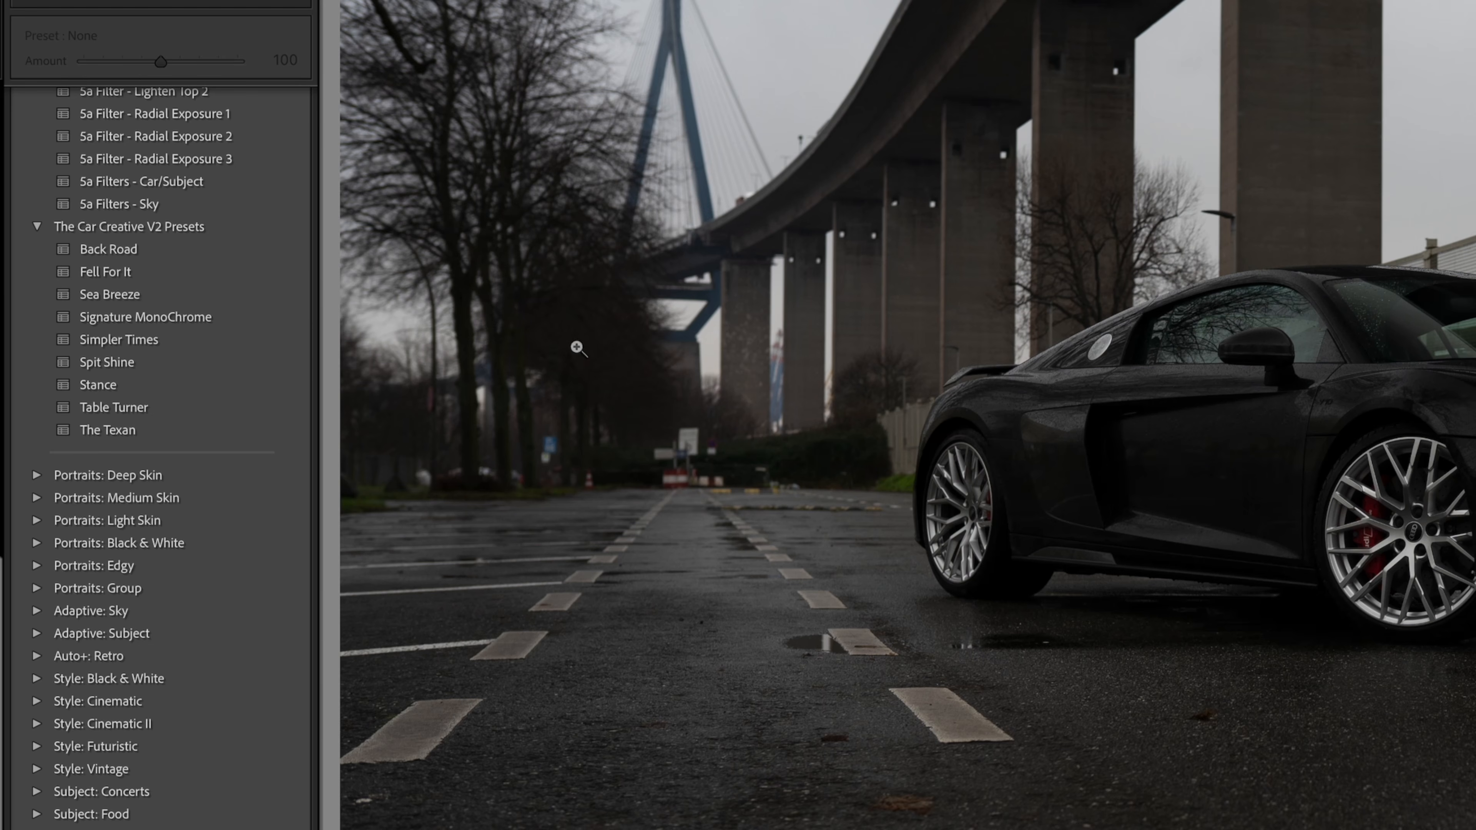
# Step: Apply the "Stance" preset to the Audi R8 photo and compare the result with the unedited version
pyautogui.click(165, 381)
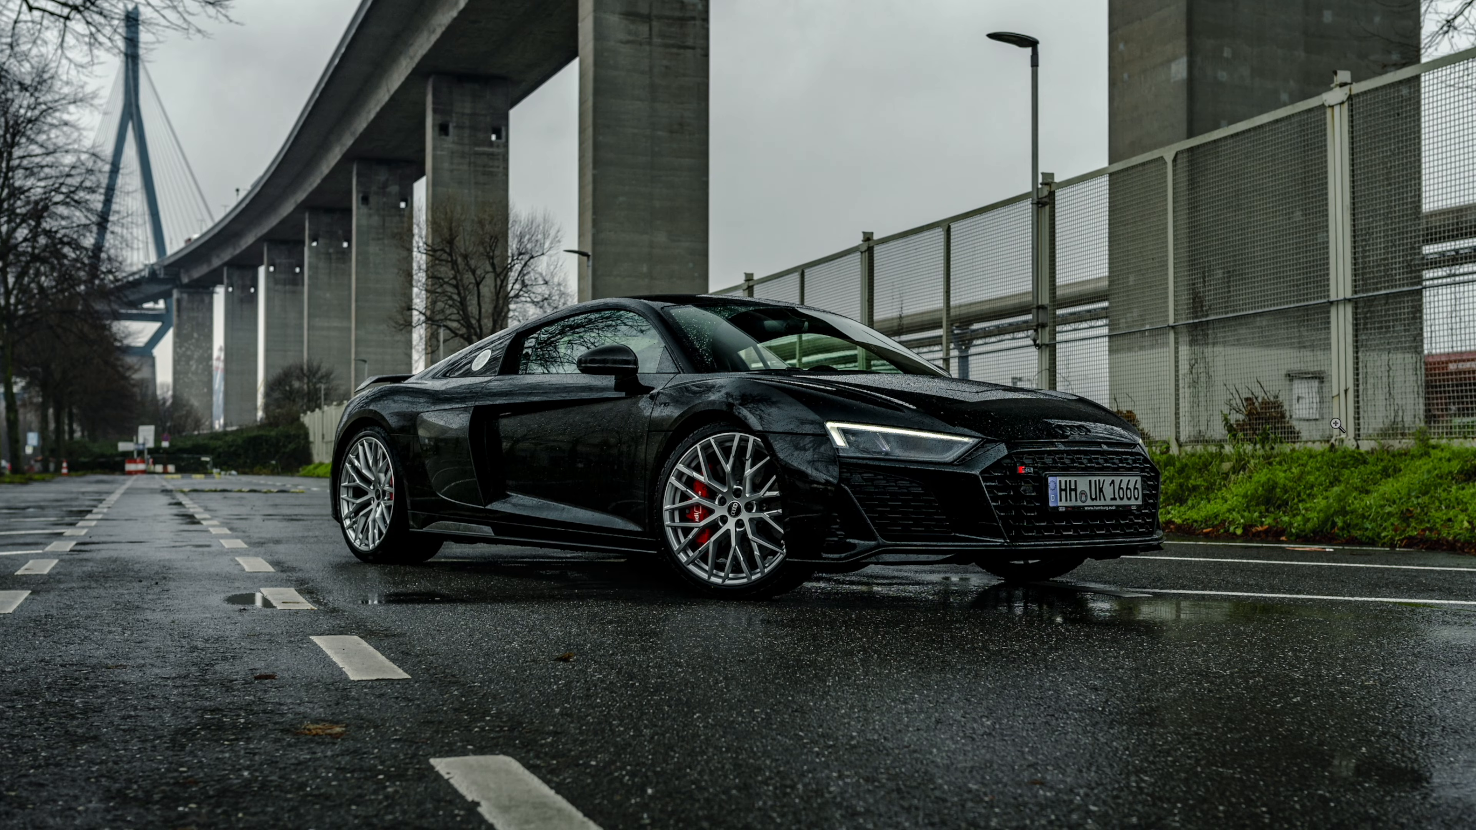
pyautogui.press('\\')
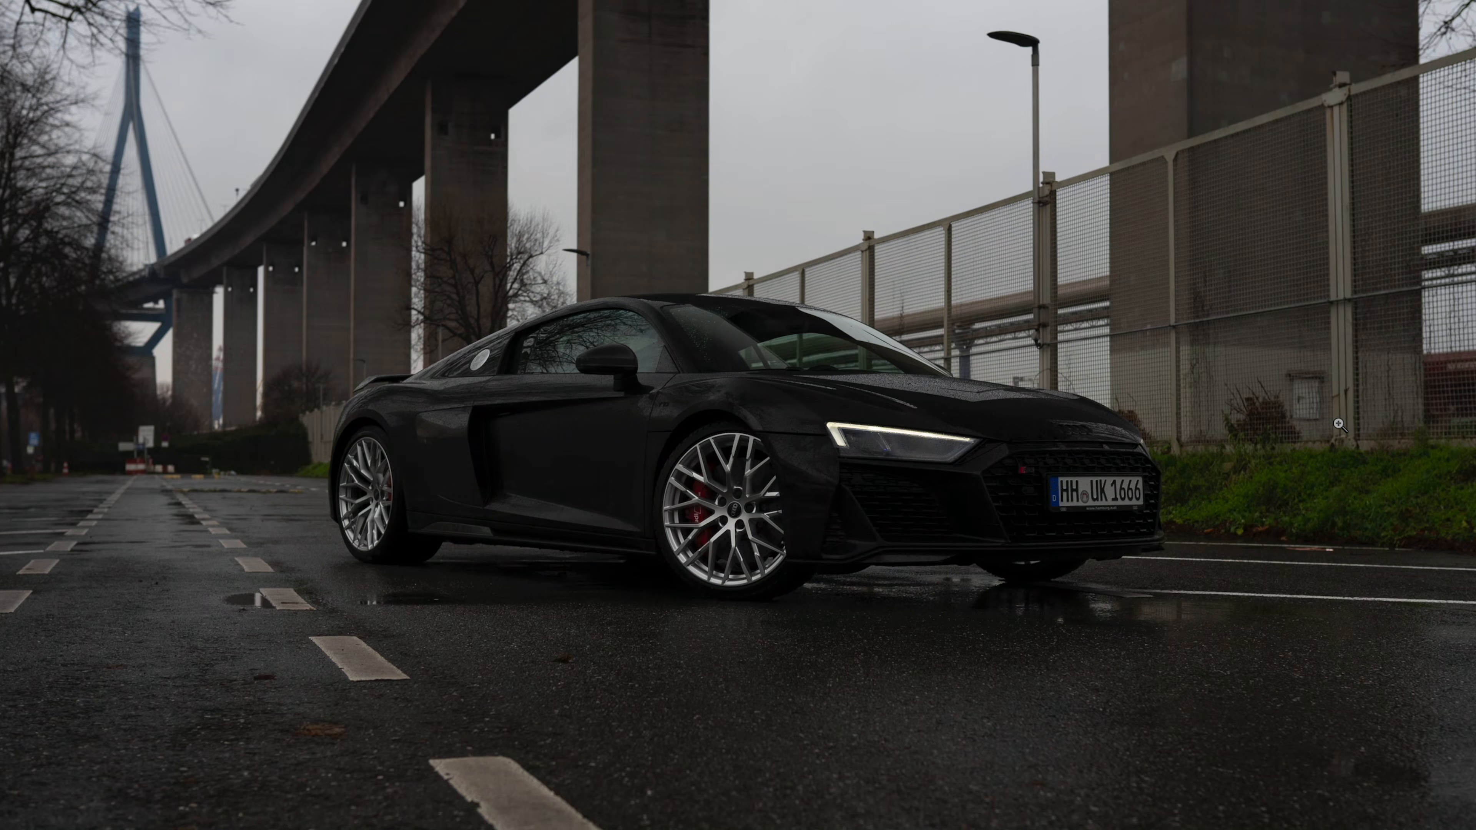
pyautogui.press('\\')
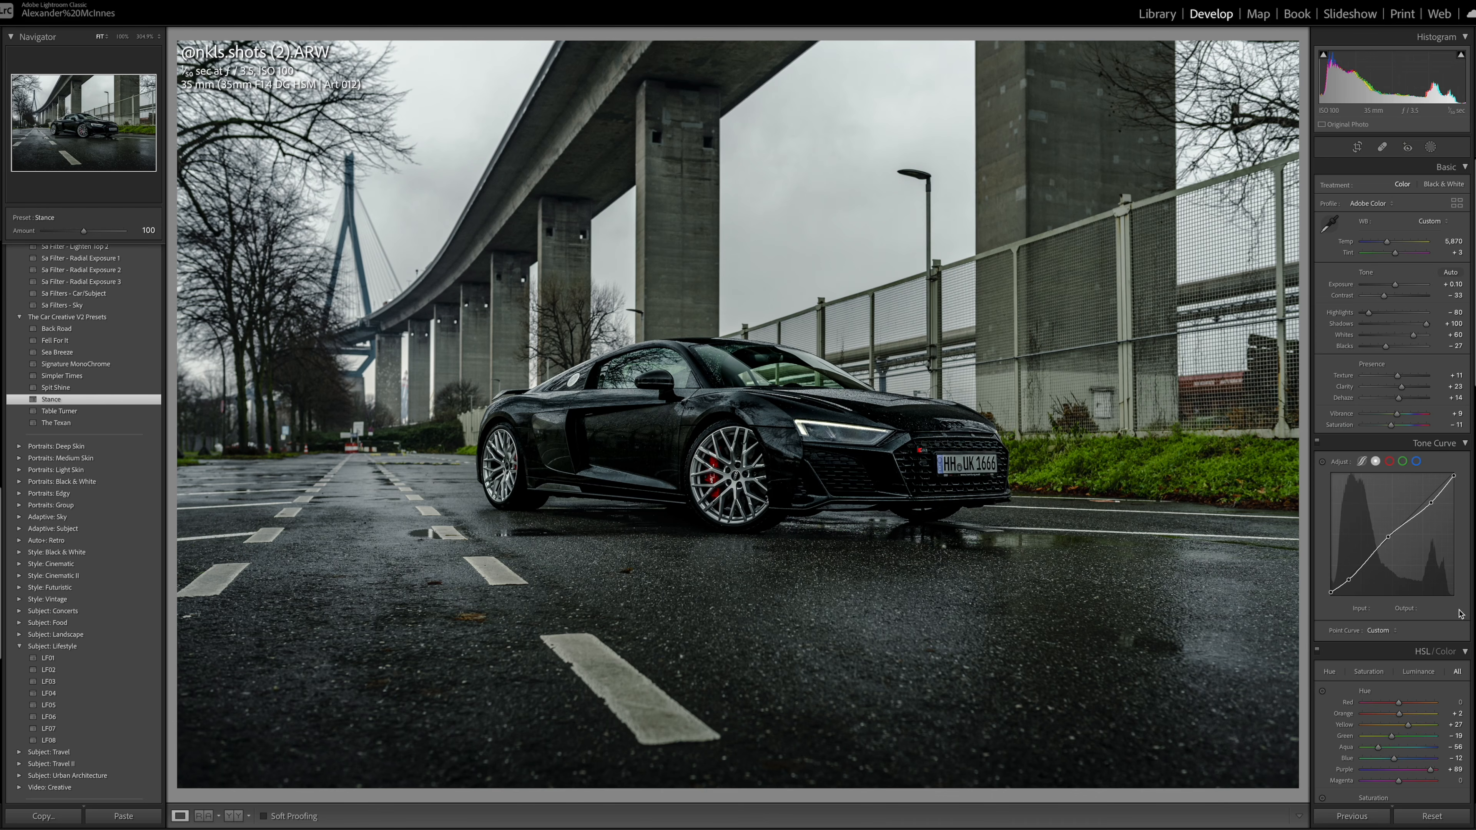
# Step: Fine-tune the exposure, shadows and contrast of the Car mask on the Audi R8 photo
pyautogui.scroll(-3, 1382, 636)
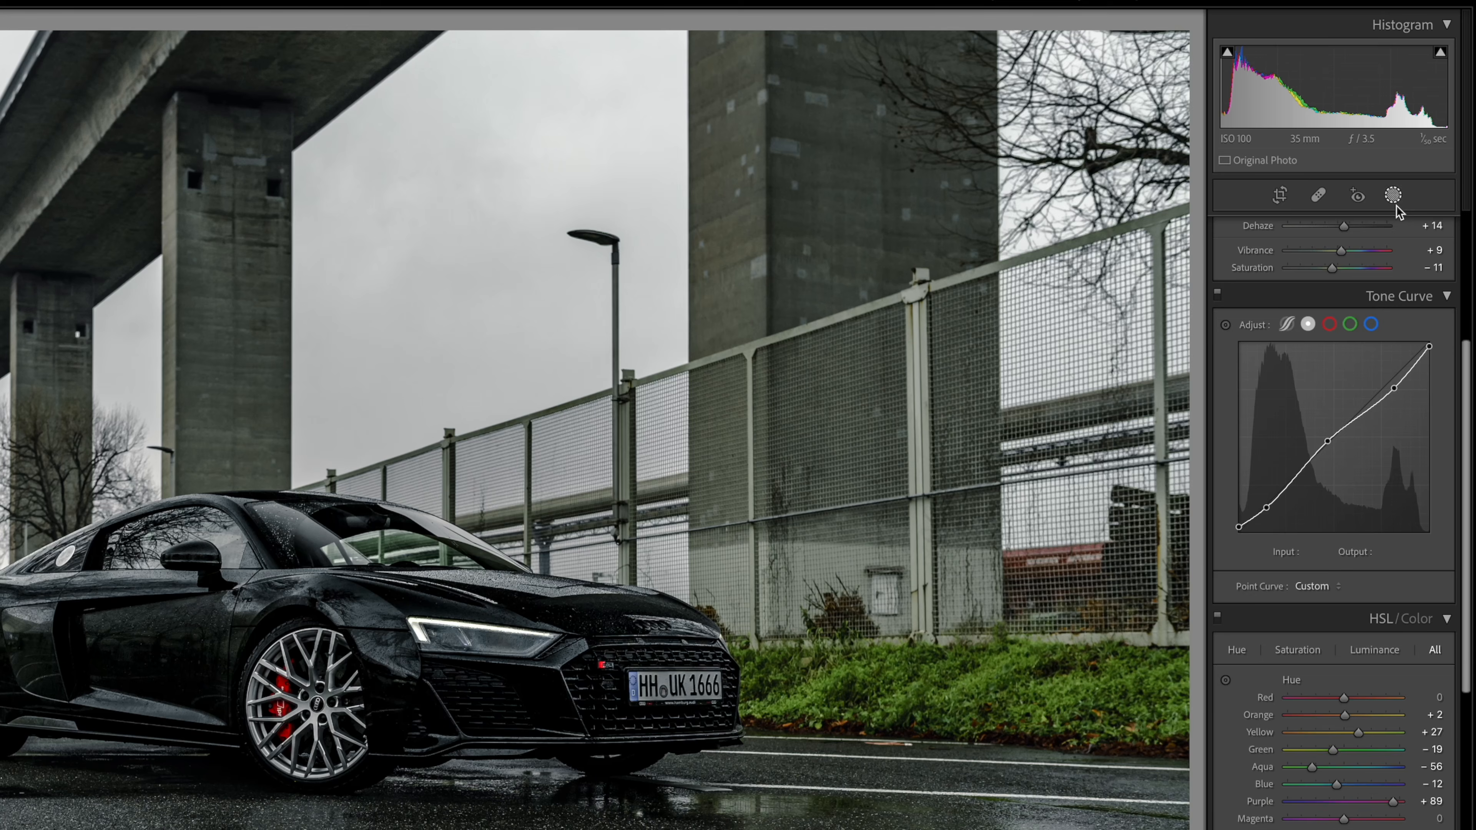
pyautogui.click(1396, 205)
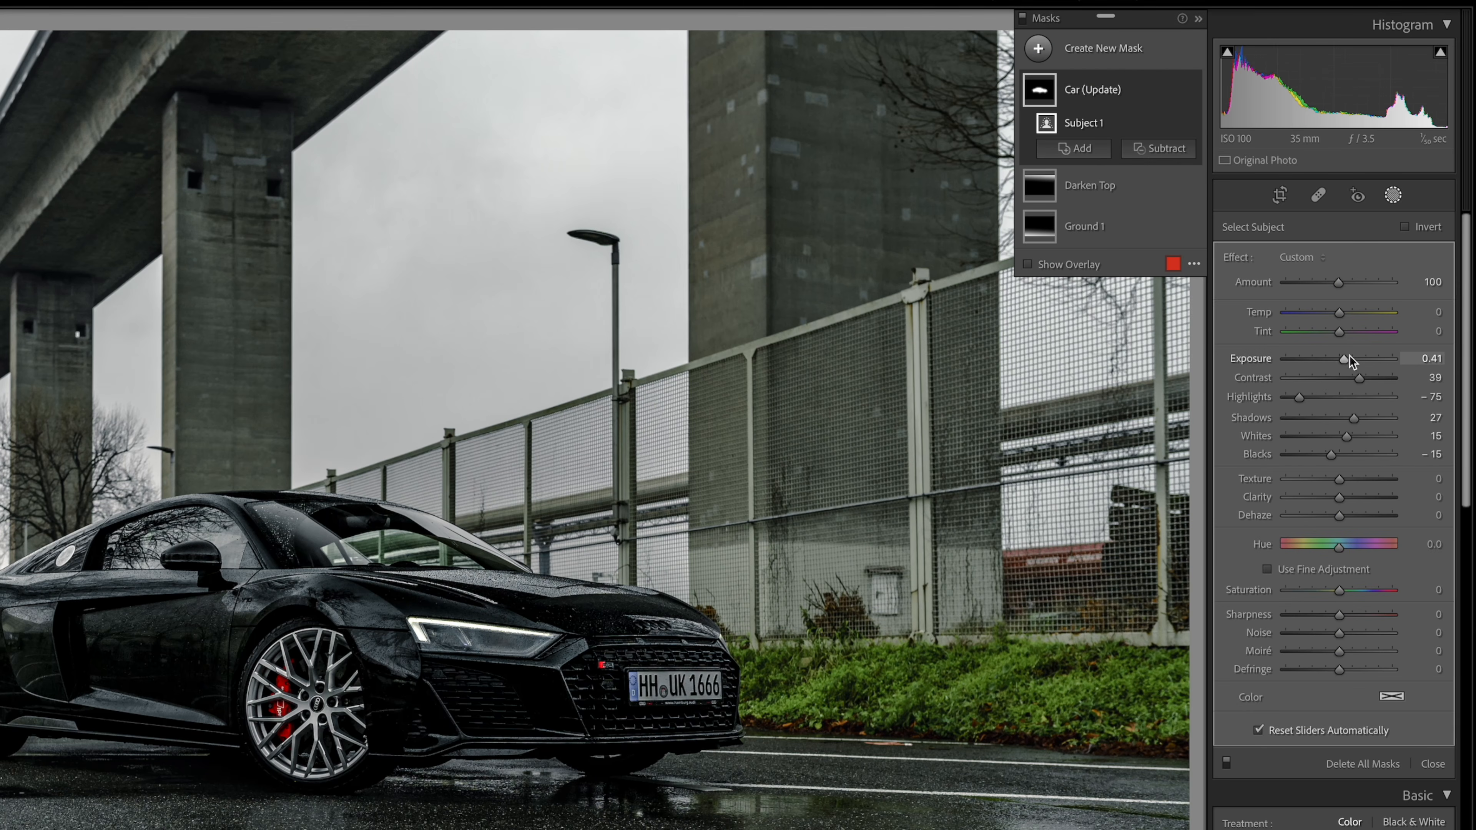
pyautogui.moveTo(1346, 361); pyautogui.dragTo(1347, 362)
pyautogui.moveTo(1354, 419); pyautogui.dragTo(1366, 379)
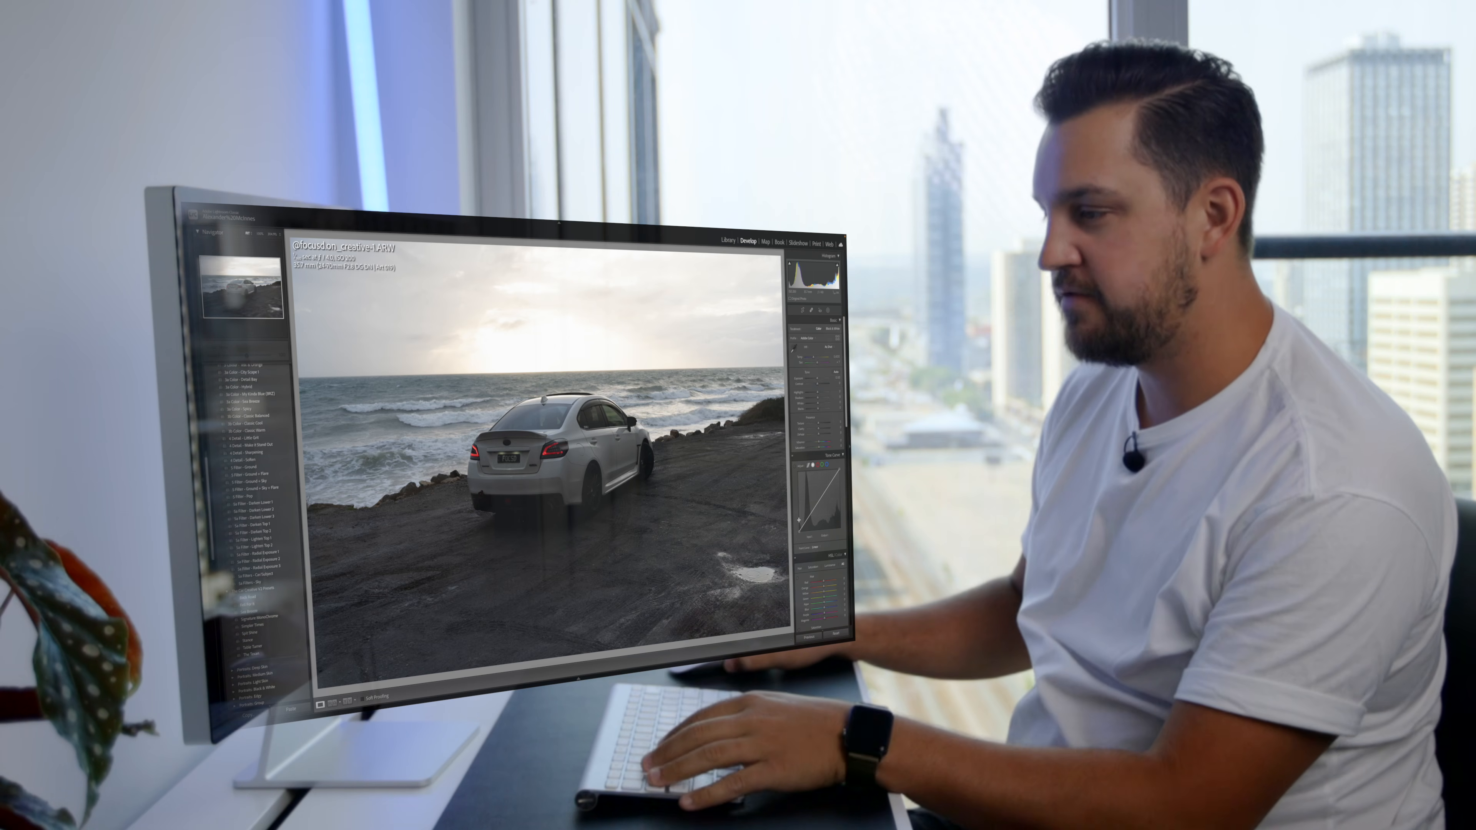
# Step: Apply a Car Creative V2 preset to the white WRX beach photo and lower its overall exposure to −0.60
pyautogui.click(260, 611)
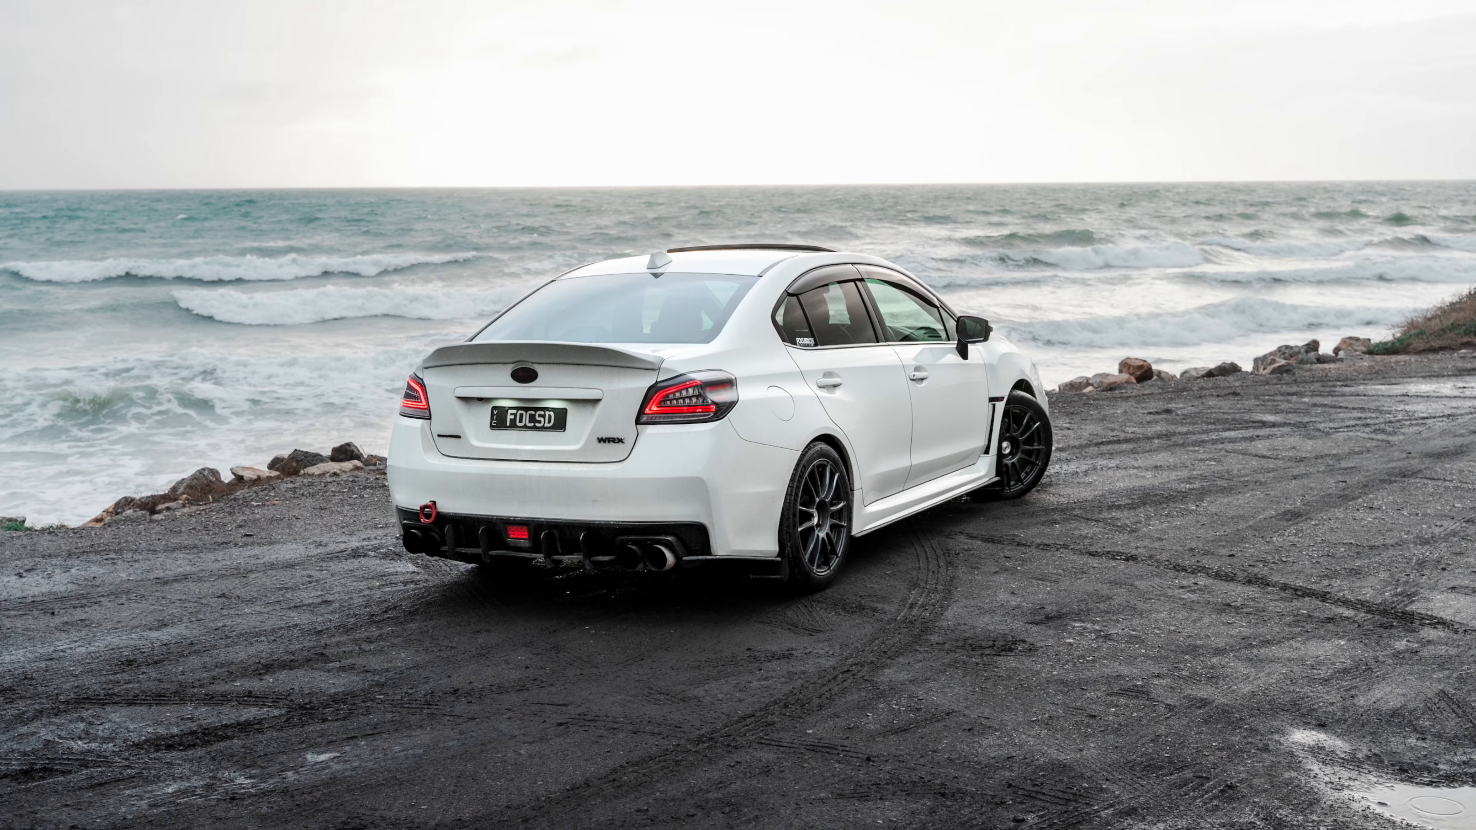
pyautogui.press('-')
pyautogui.press('-')
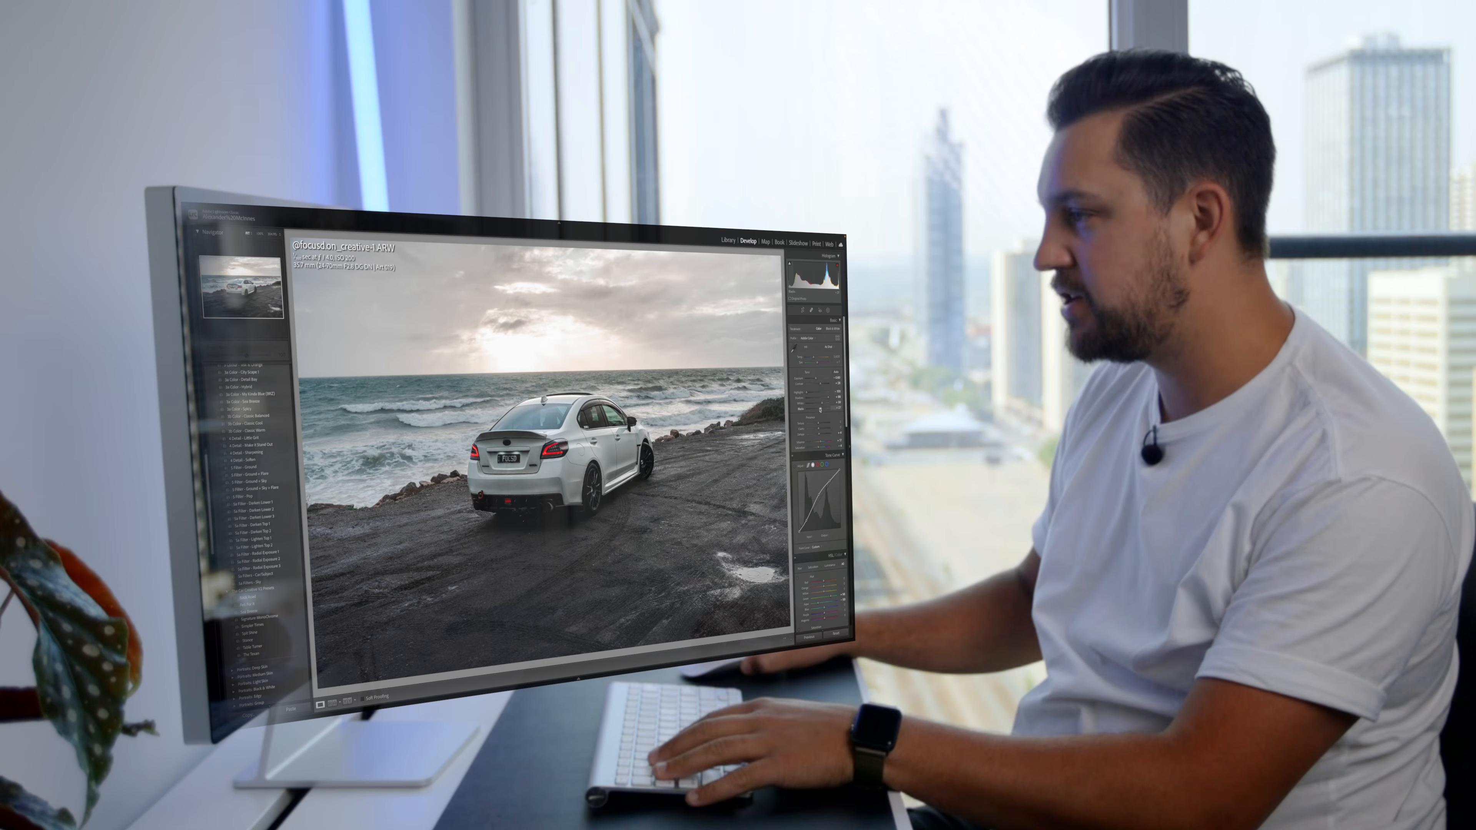
# Step: Level the white WRX photo with the crop tool and raise the exposure of its Car mask slightly
pyautogui.press('r')
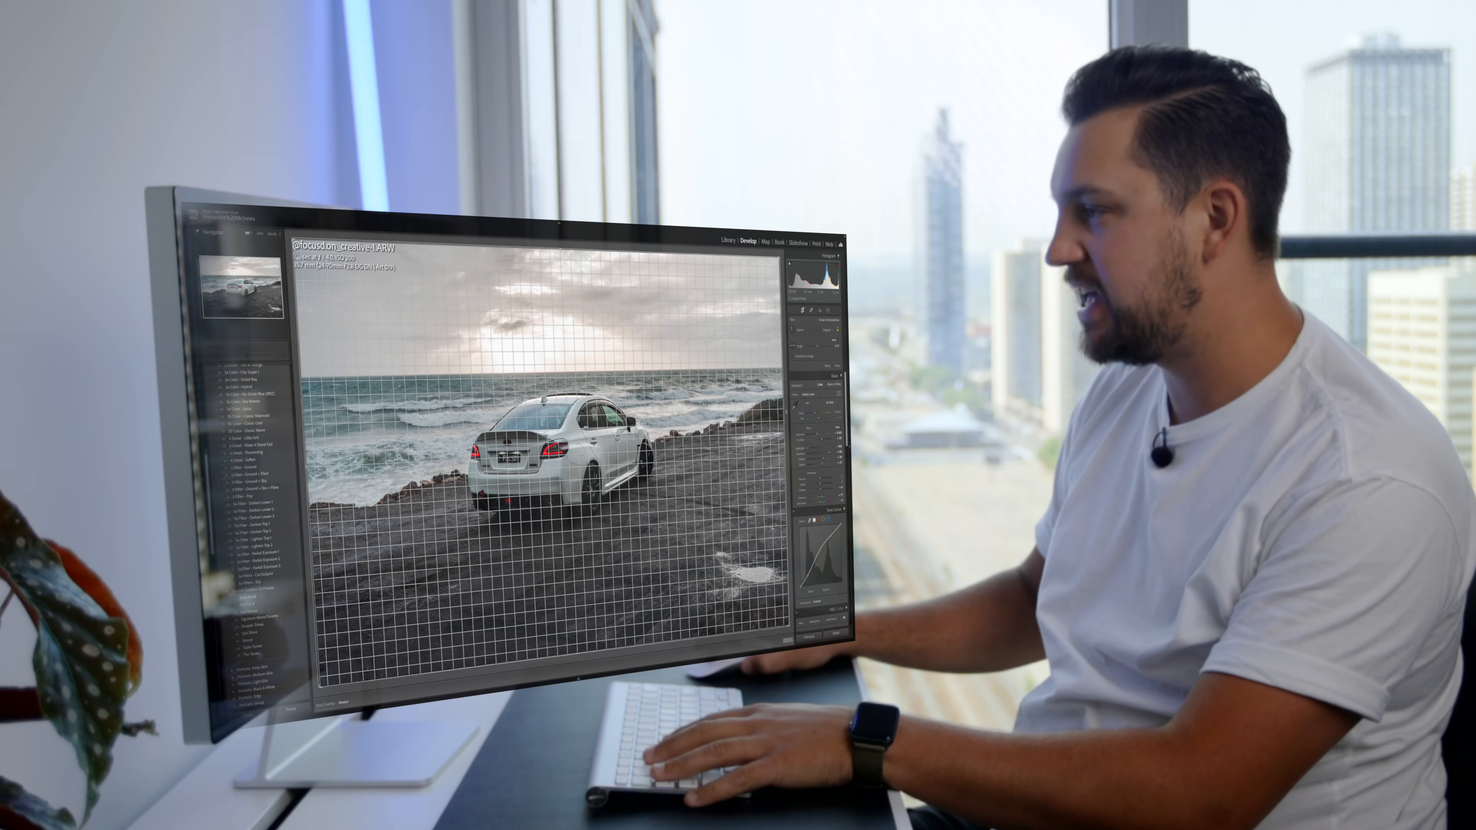
pyautogui.press('Return')
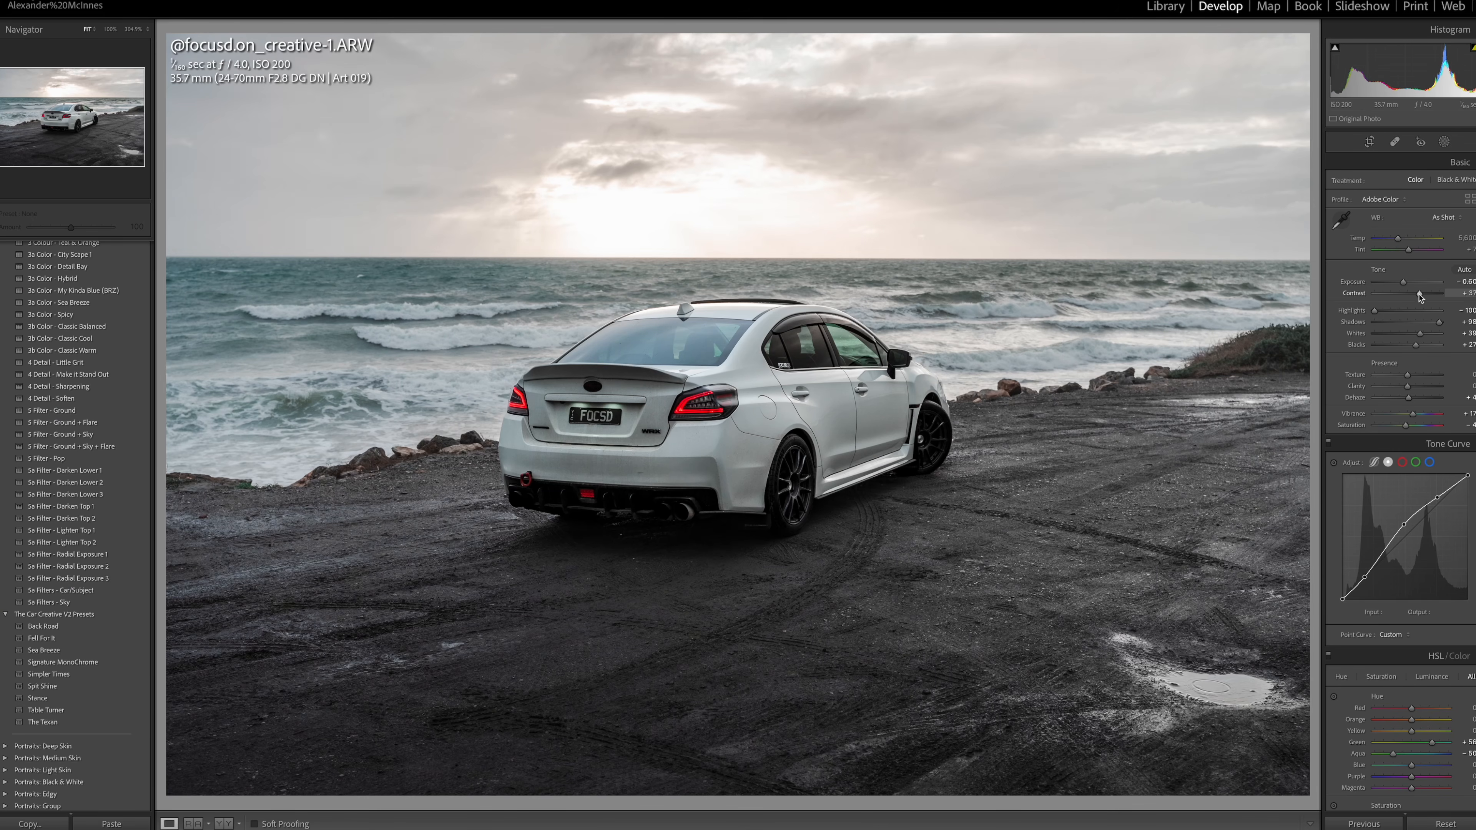
pyautogui.click(1444, 141)
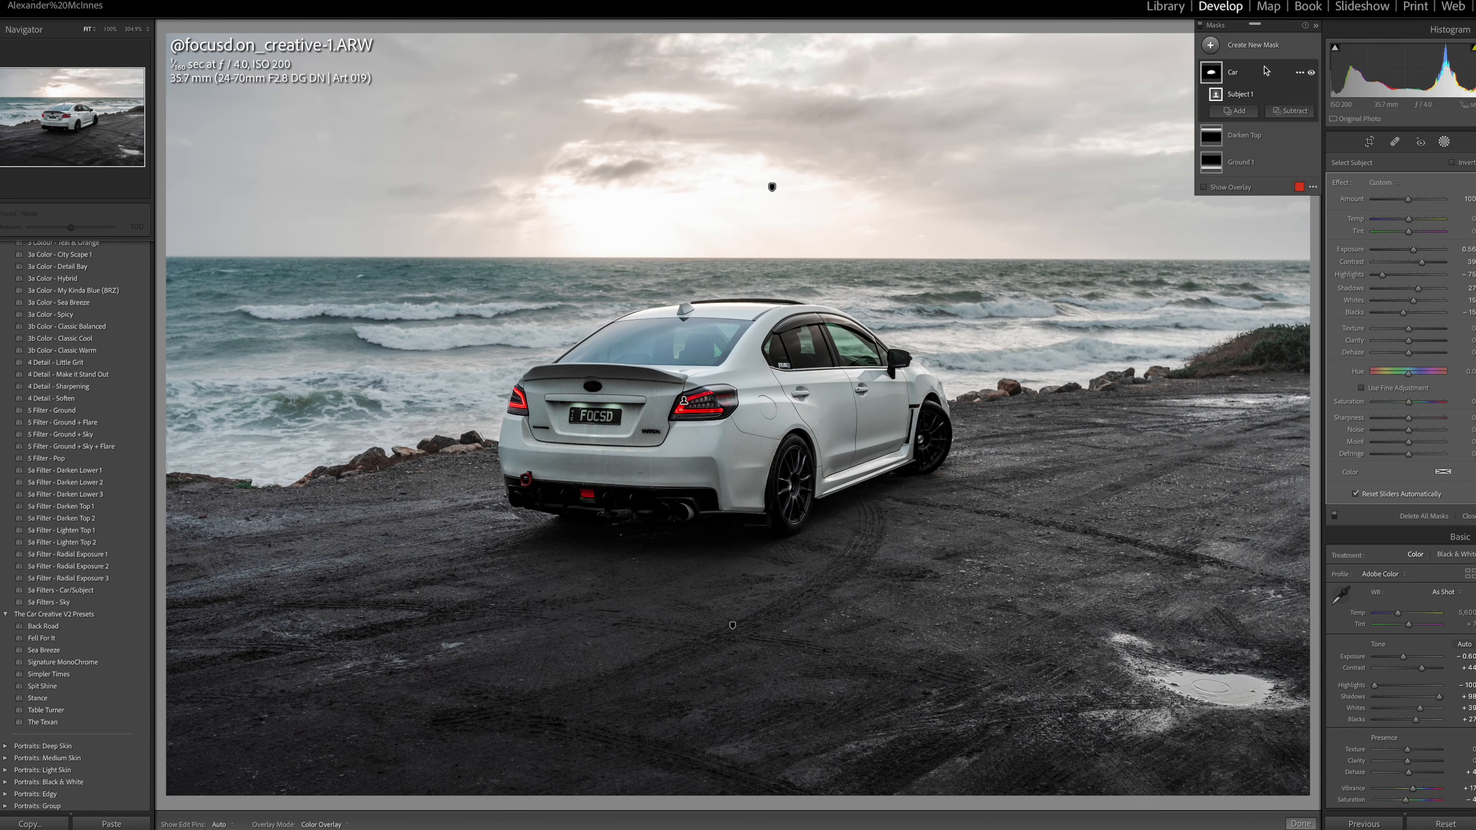
pyautogui.moveTo(1413, 249); pyautogui.dragTo(1416, 250)
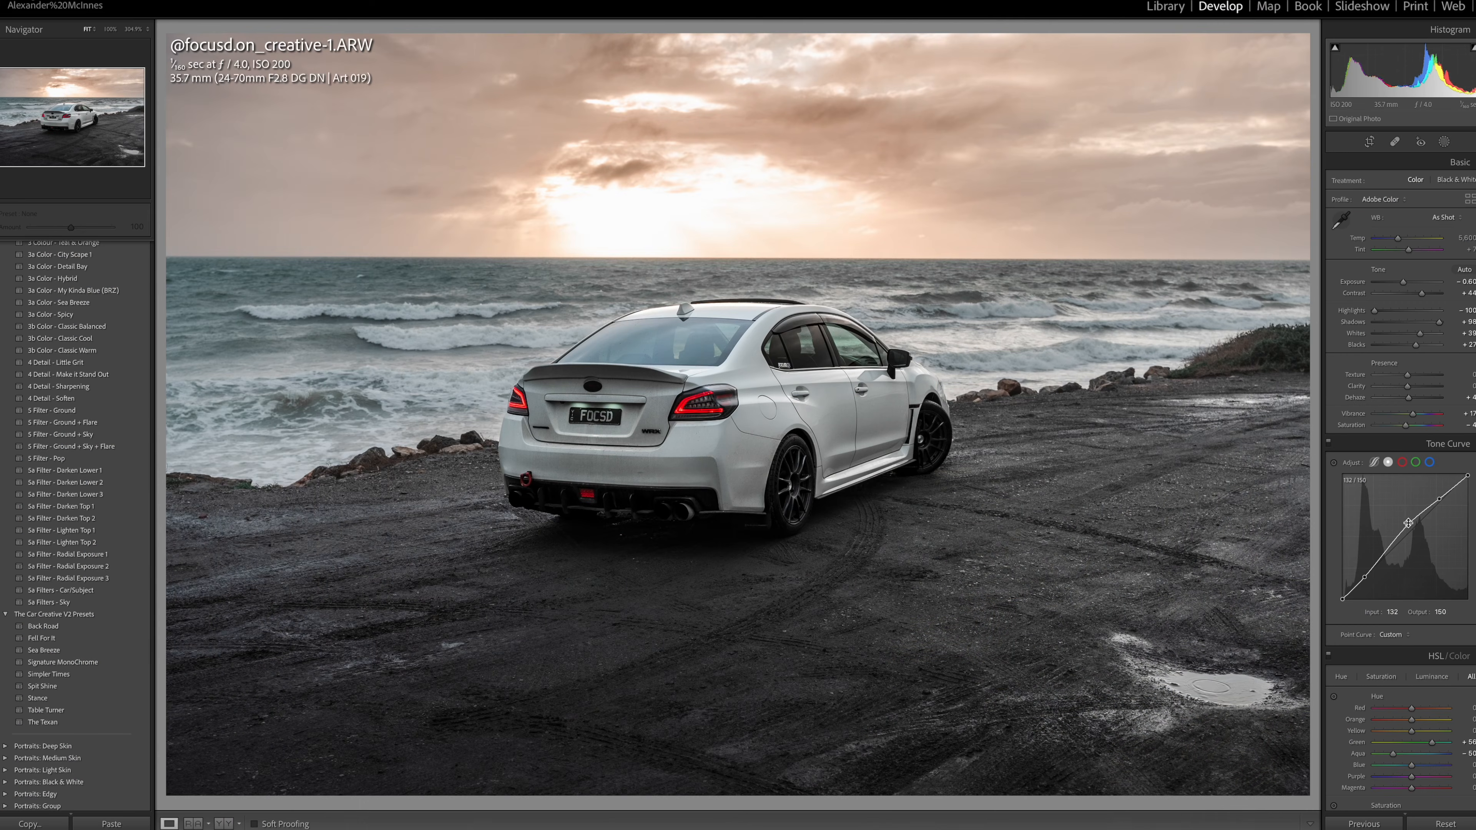
# Step: Lower the midtone point of the WRX photo's tone curve and set the highlight point to about input 198, output 205
pyautogui.moveTo(1405, 532); pyautogui.dragTo(1405, 535)
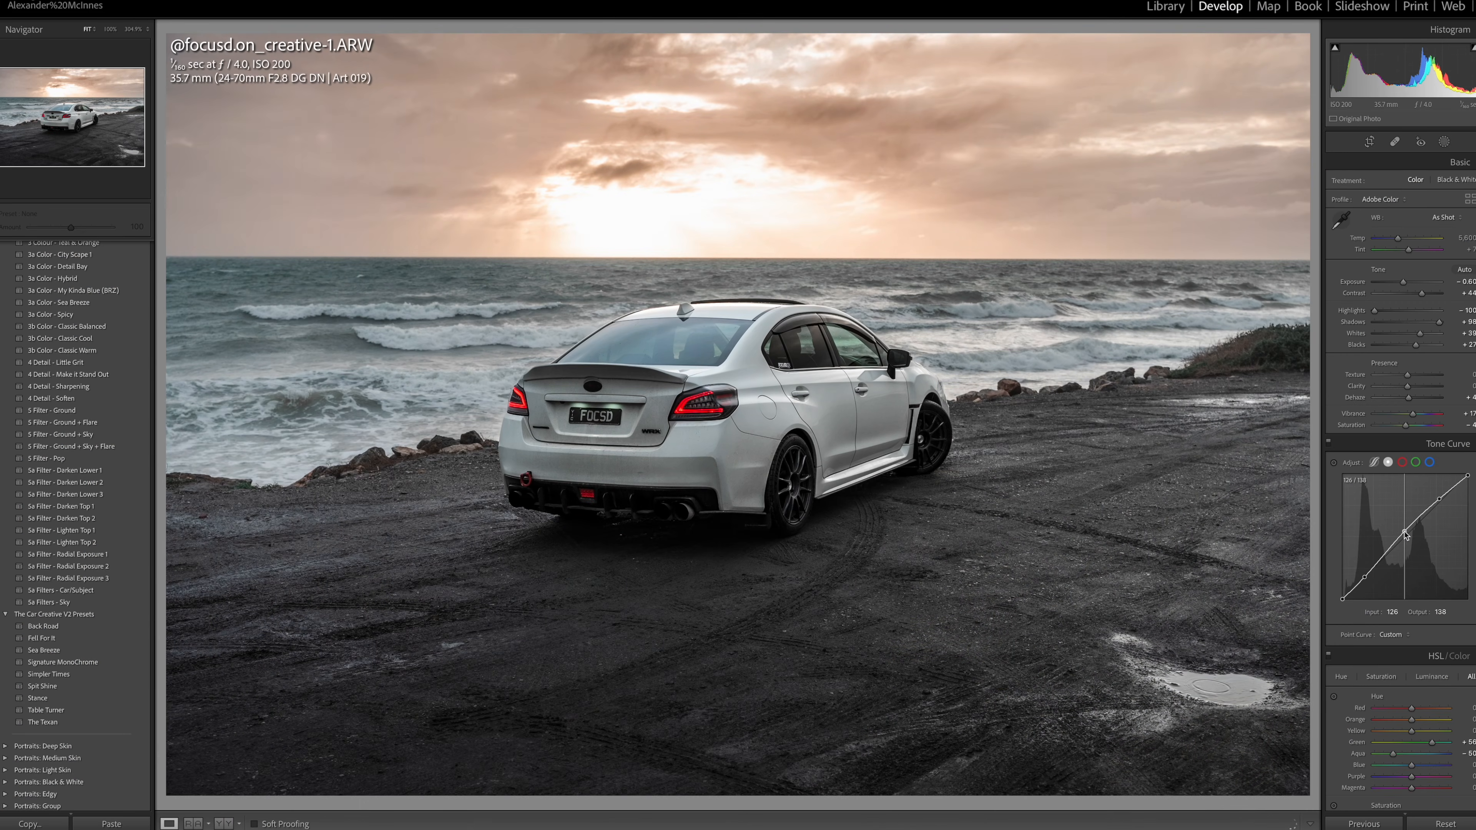
pyautogui.moveTo(1440, 500); pyautogui.dragTo(1440, 503)
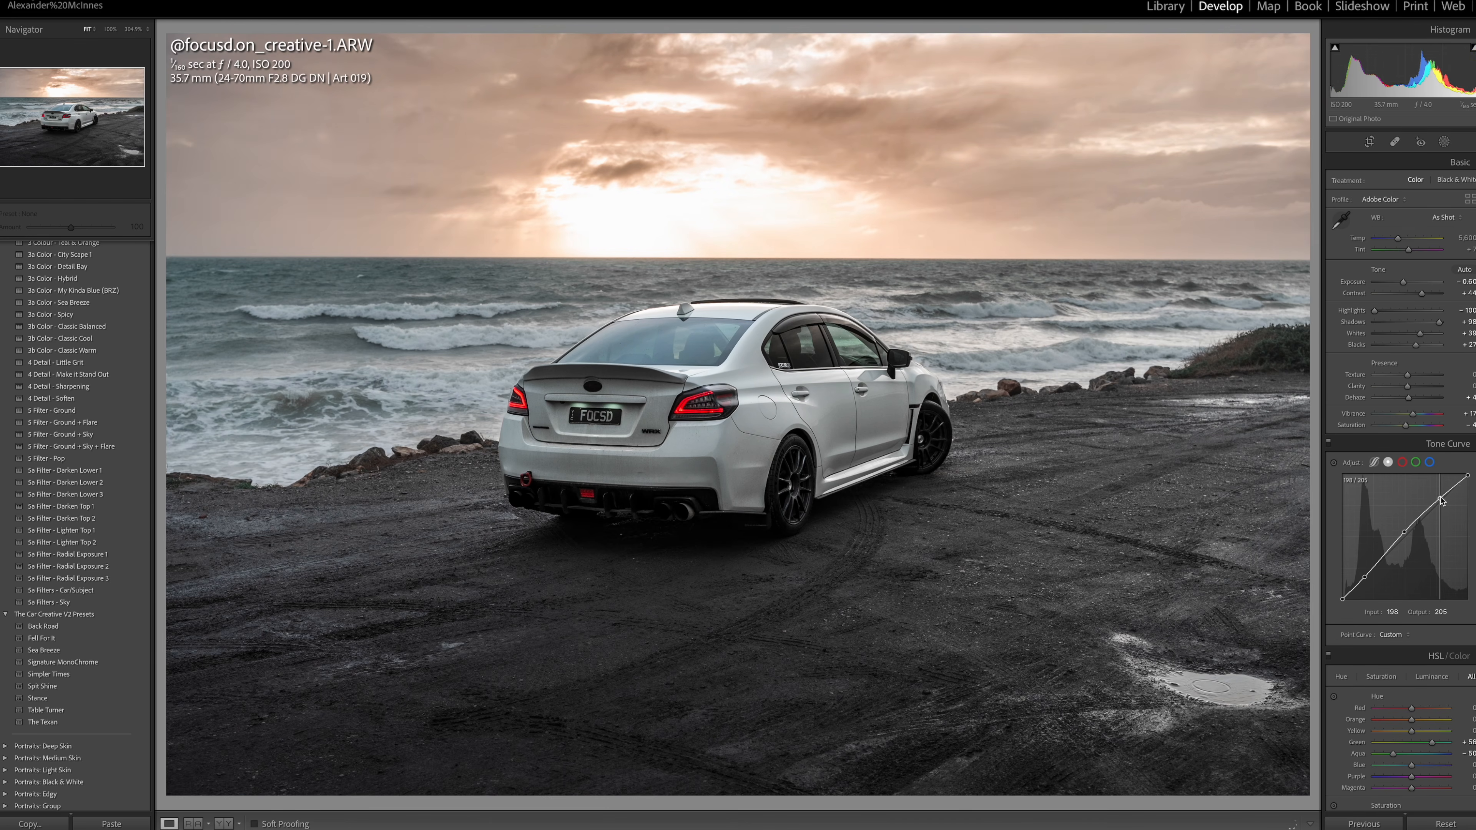
pyautogui.moveTo(1405, 534); pyautogui.dragTo(1406, 538)
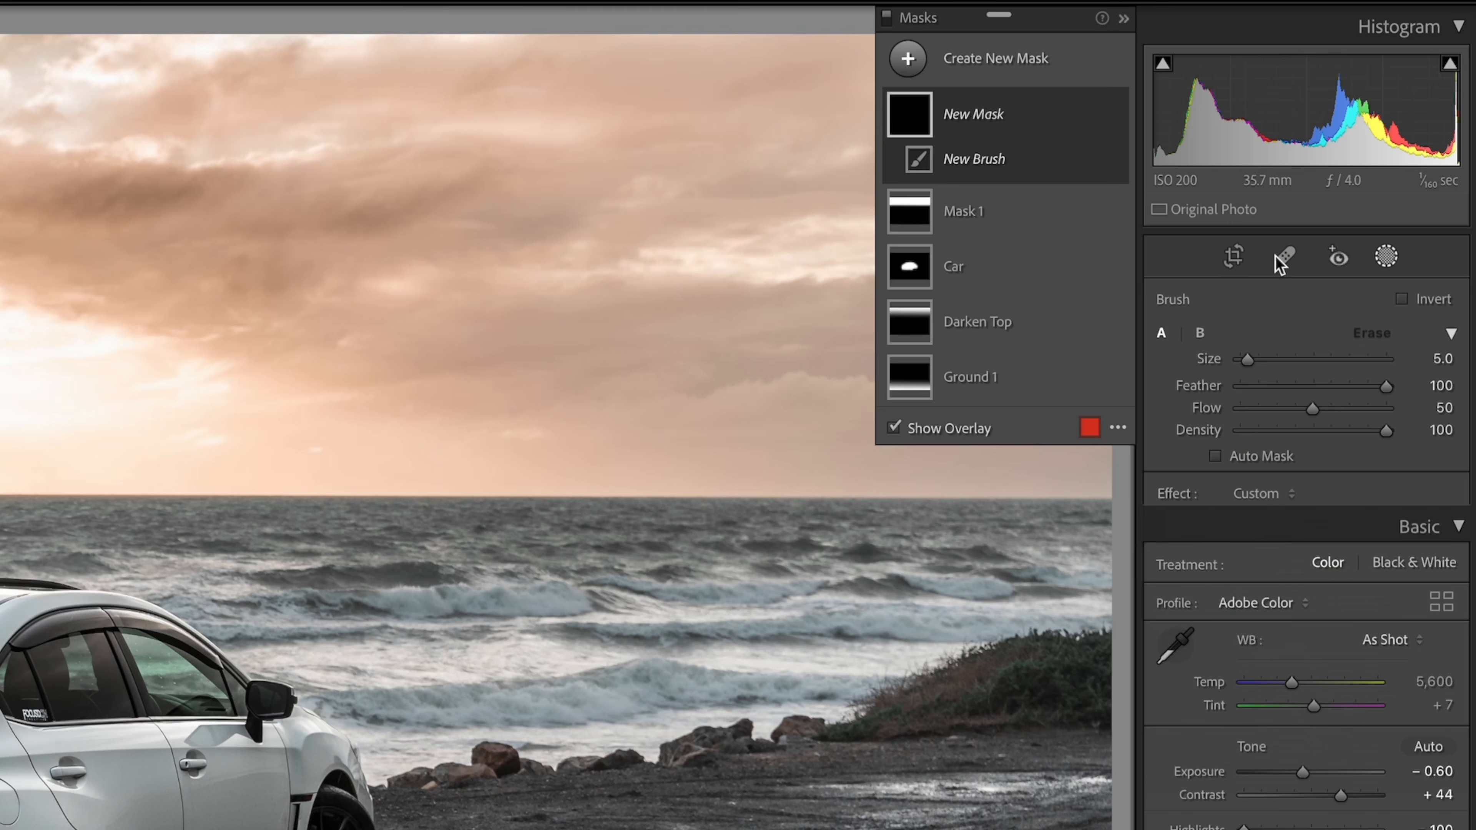
# Step: Set the new brush mask on the WRX photo to exposure 0.96 and contrast 21
pyautogui.moveTo(1314, 631)
pyautogui.mouseDown()
pyautogui.moveTo(1330, 632)
pyautogui.moveTo(1330, 657)
pyautogui.mouseUp()
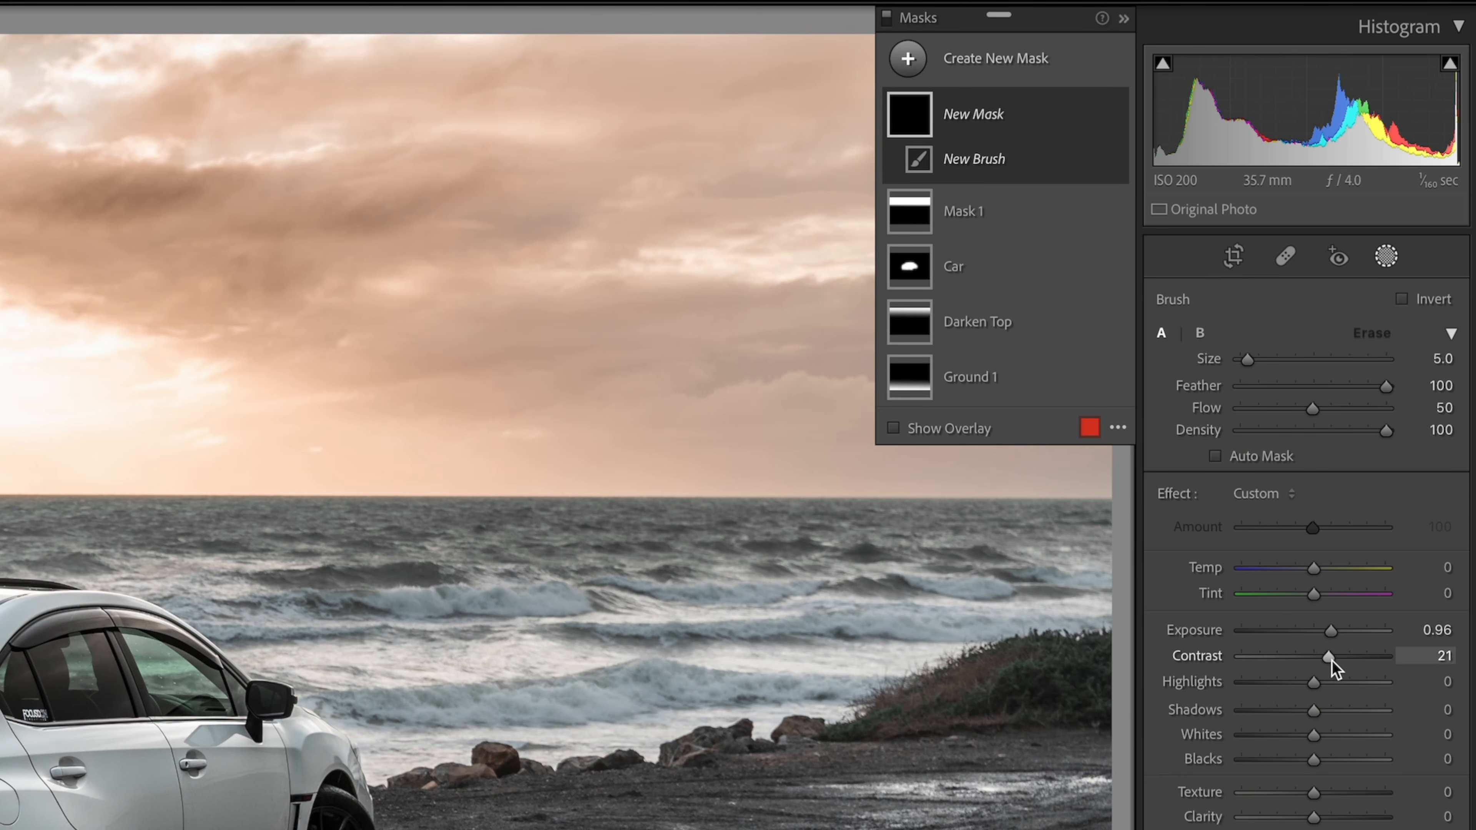